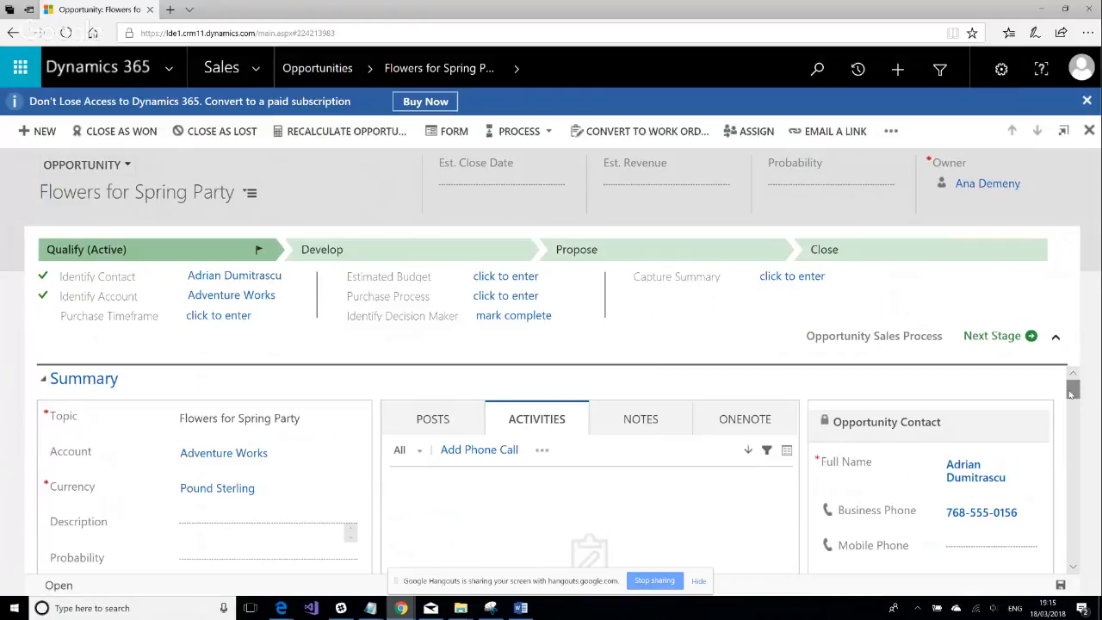
Set the Revenue of the Flowers for Spring Party opportunity's product line items to System Calculated.
left_click_drag(1073, 390, 1057, 479)
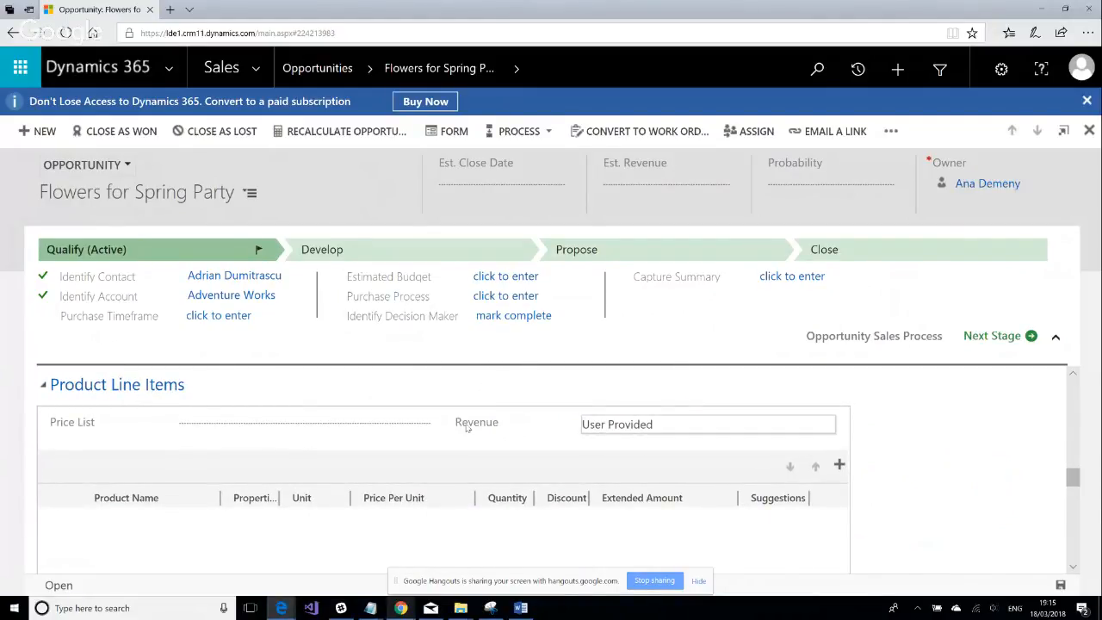
left_click(637, 426)
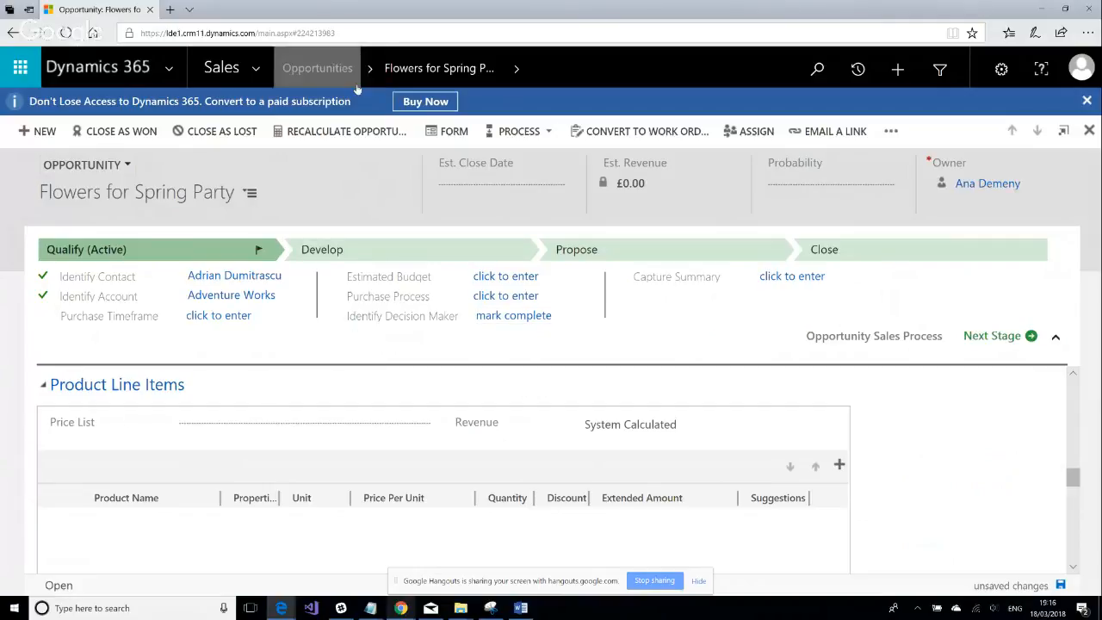
Start a new product record from Families & Products in the Product Catalog settings.
left_click(255, 74)
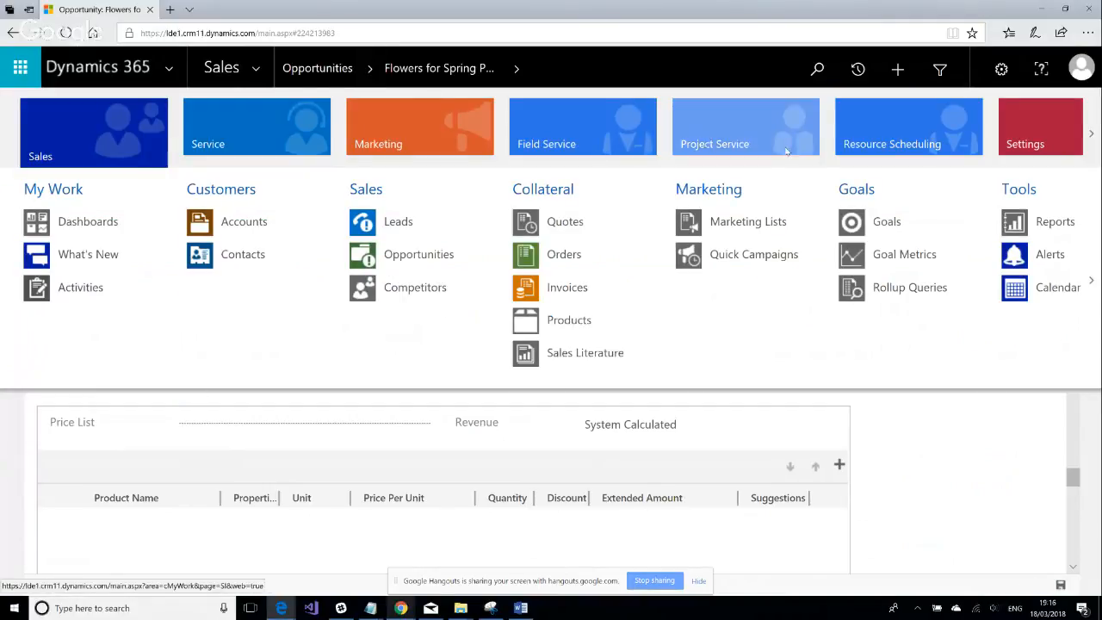
left_click(1038, 148)
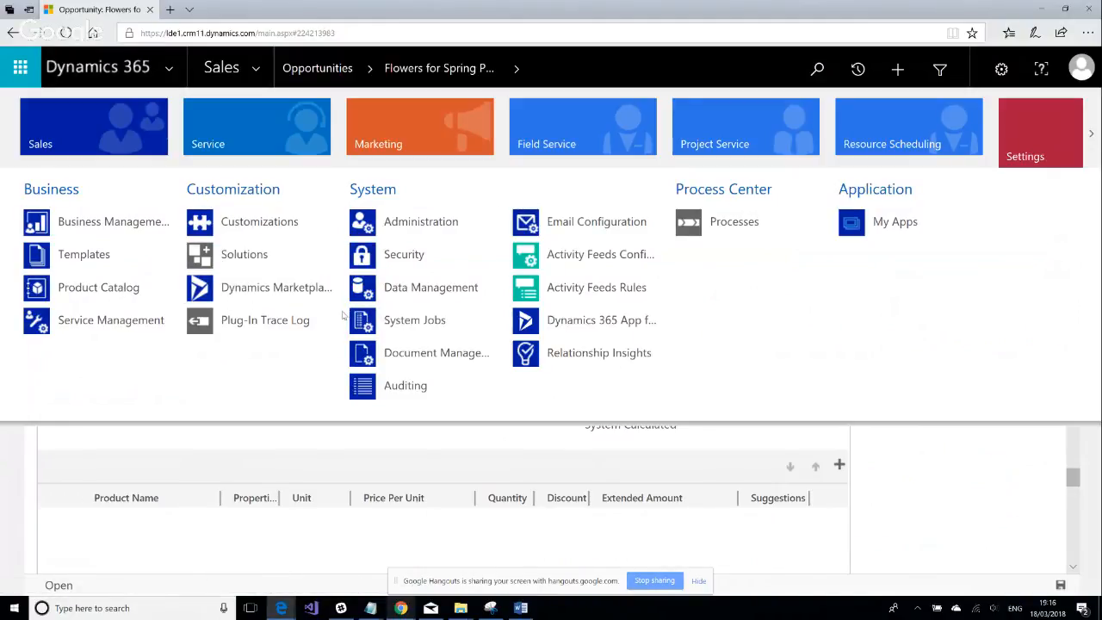
left_click(81, 297)
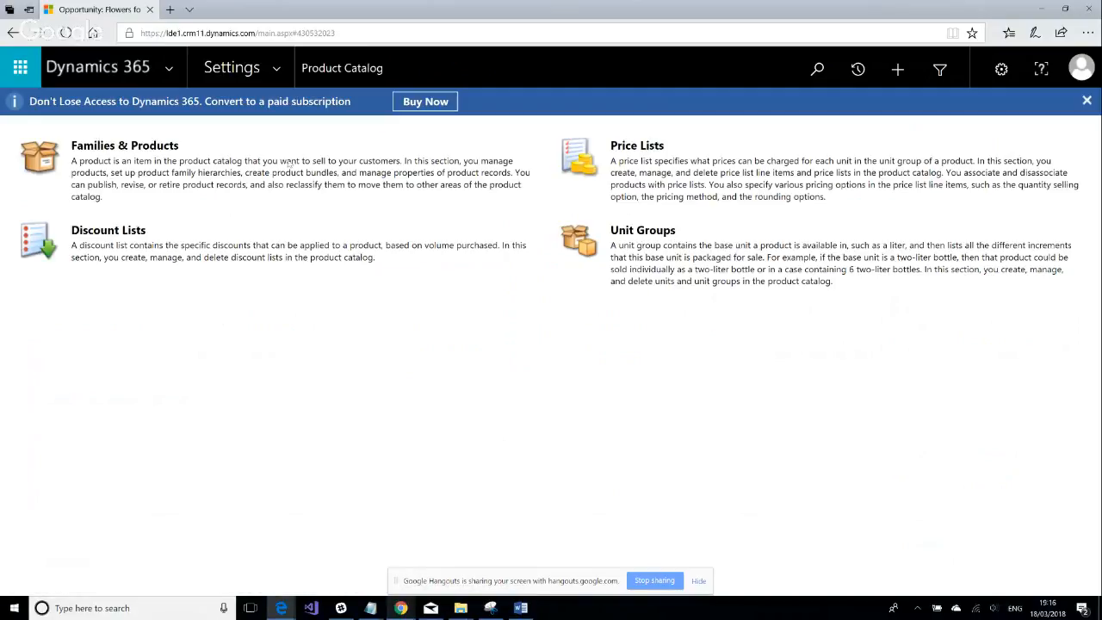
left_click(112, 148)
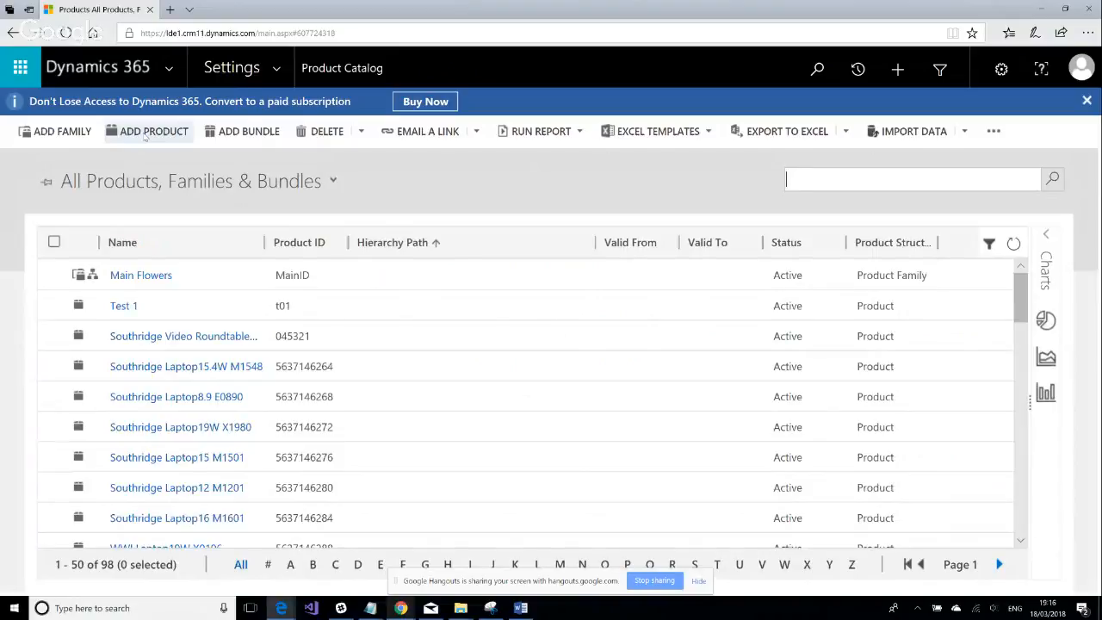
left_click(145, 136)
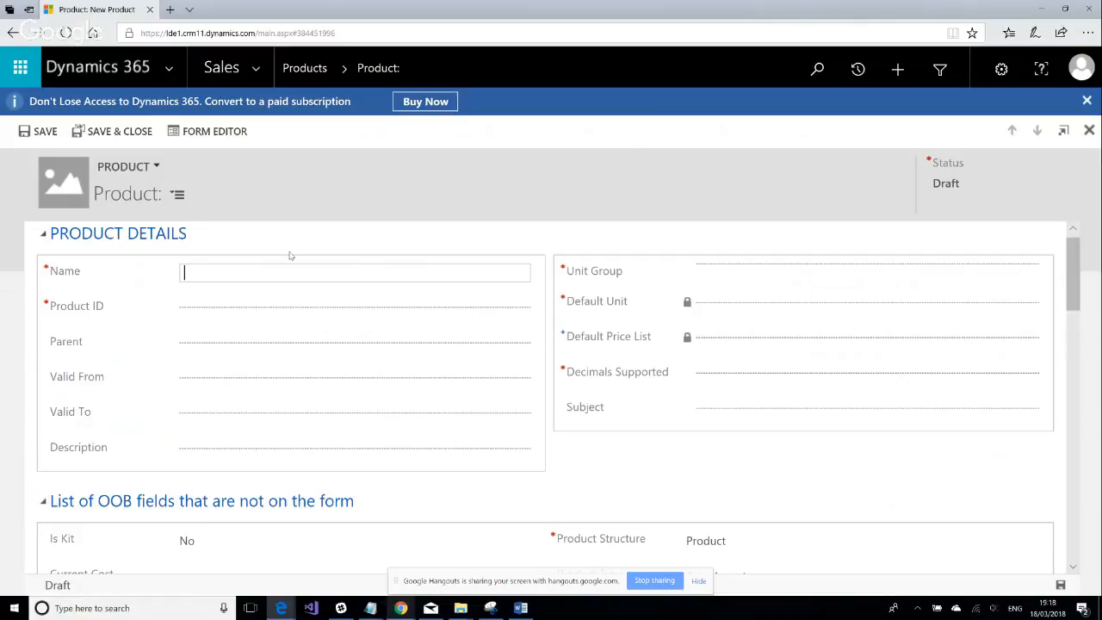
Name the new product Rose and set its Product ID to R01.
type("Rose")
left_click(66, 311)
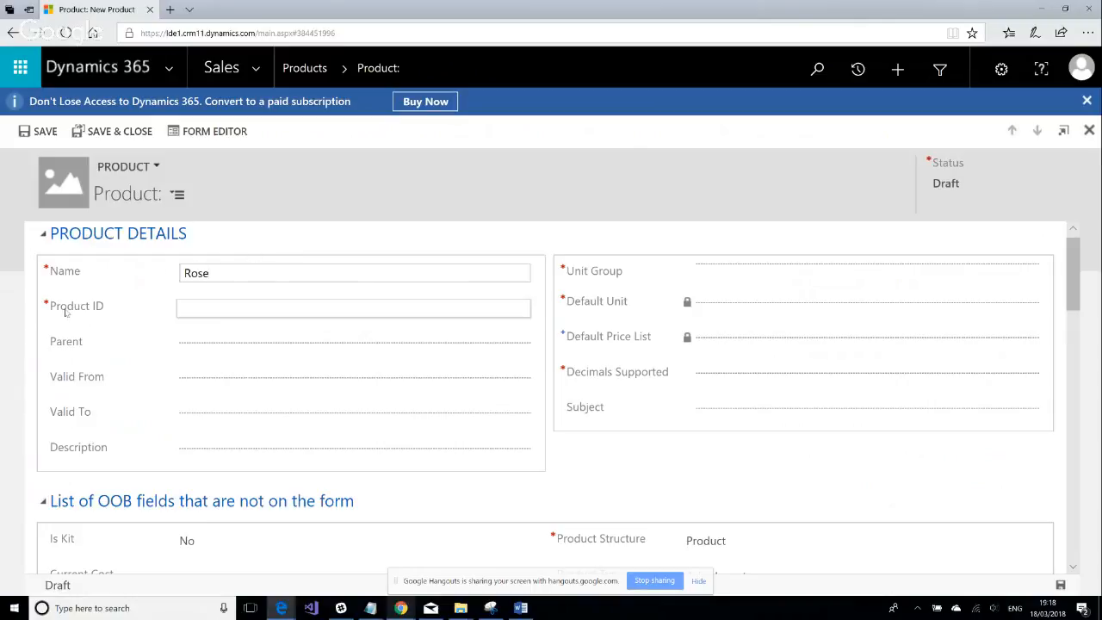
left_click(222, 310)
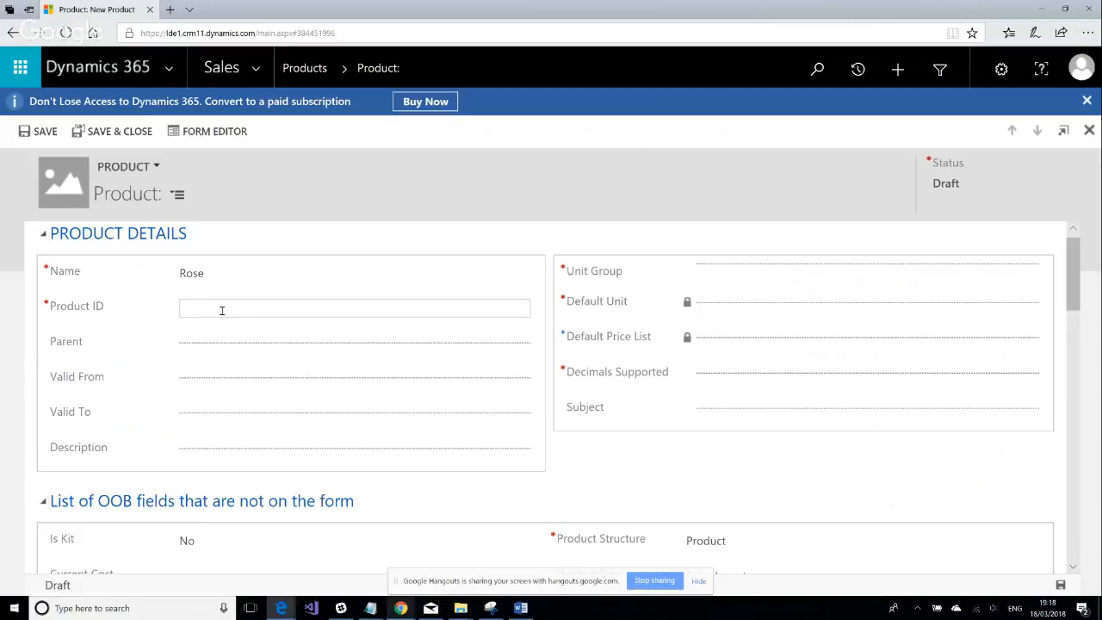
type("R01")
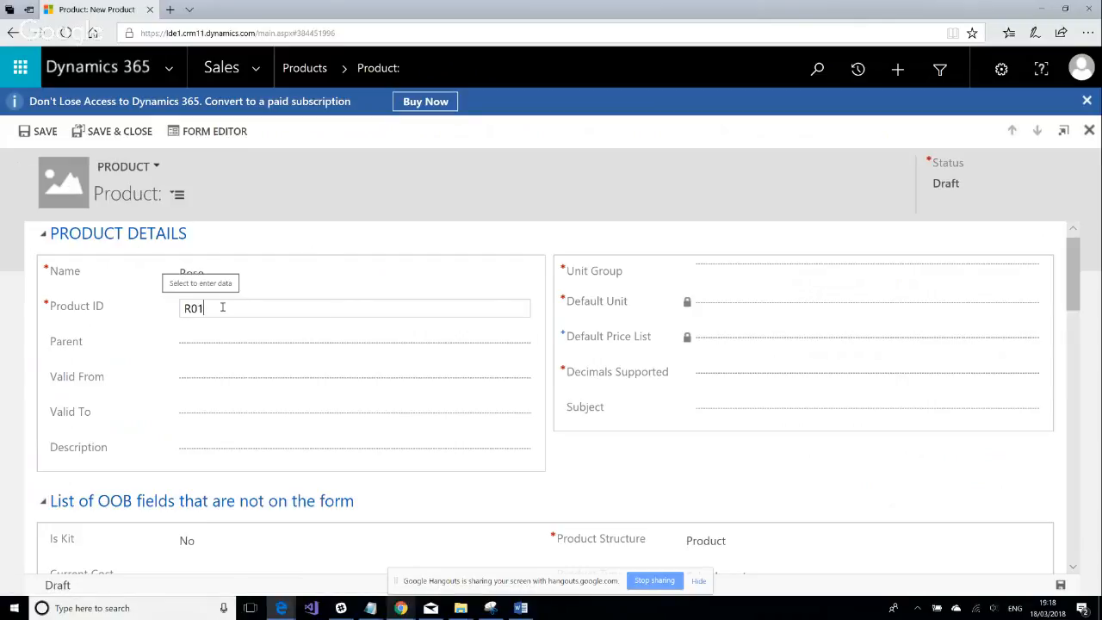
left_click(432, 215)
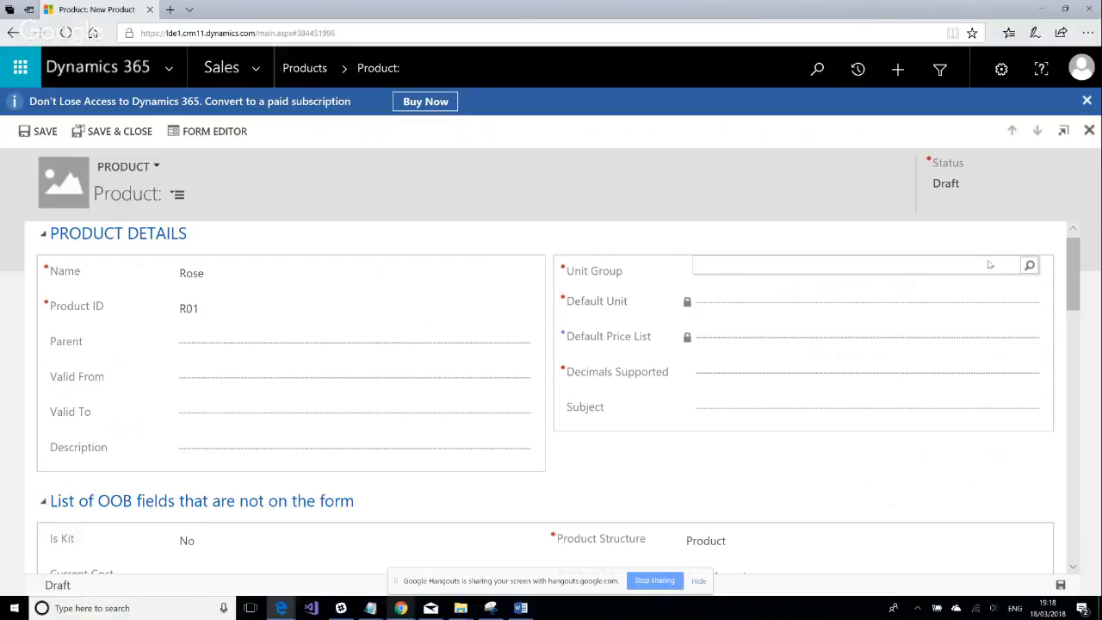
Create and save a new unit group from the product's Unit Group lookup, named Spring Roses with base unit Spring Rose.
left_click(1030, 265)
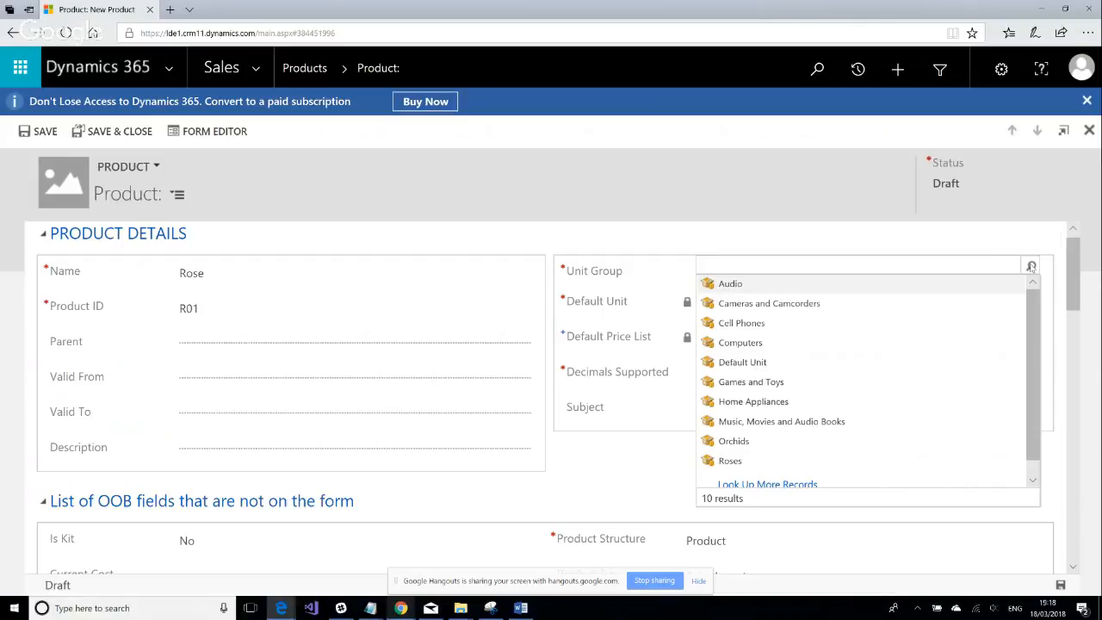
left_click(794, 486)
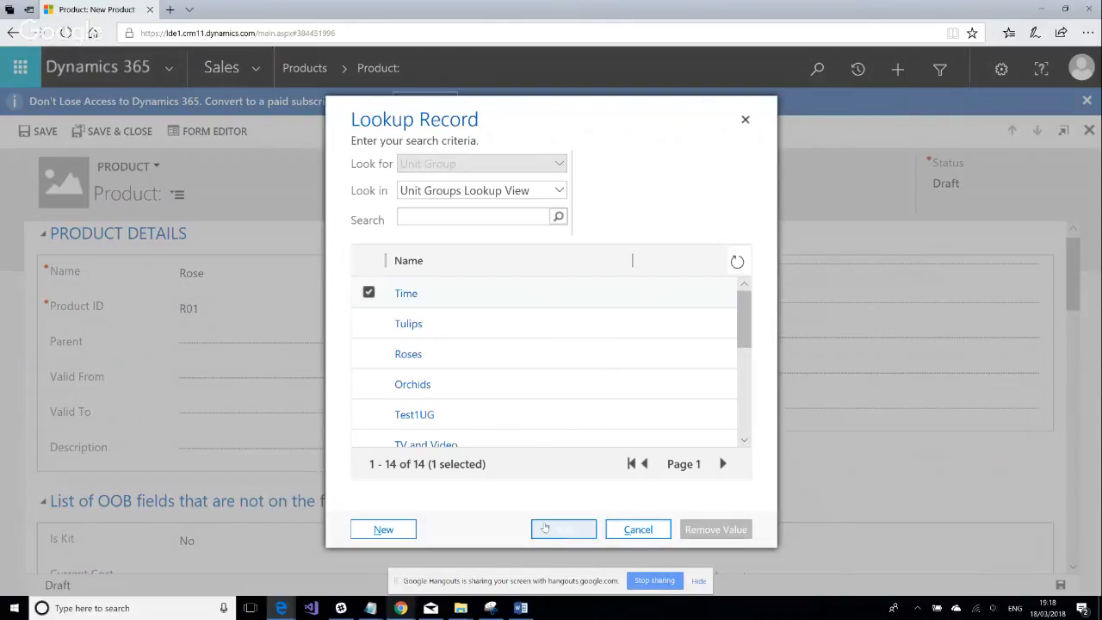
left_click(368, 535)
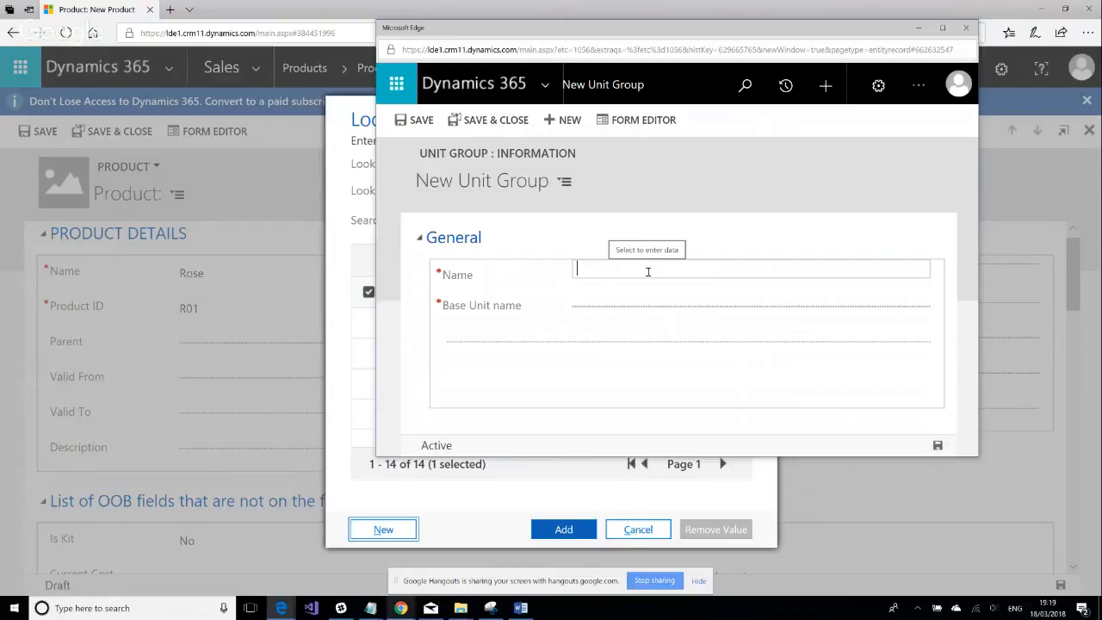
type("Sprin")
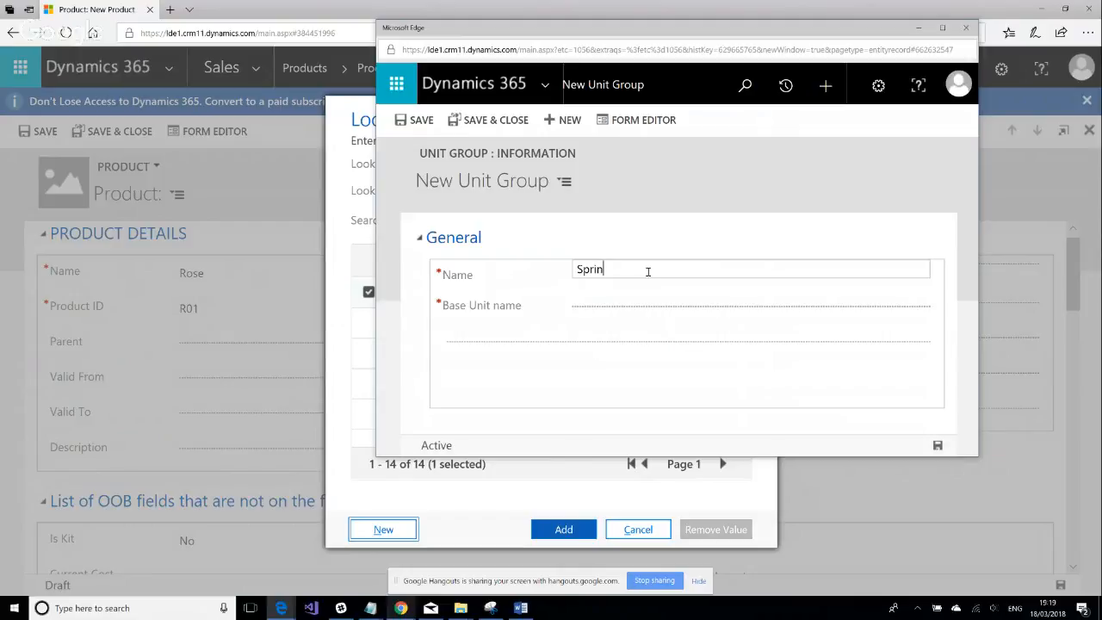
type("g Roses")
left_click(594, 306)
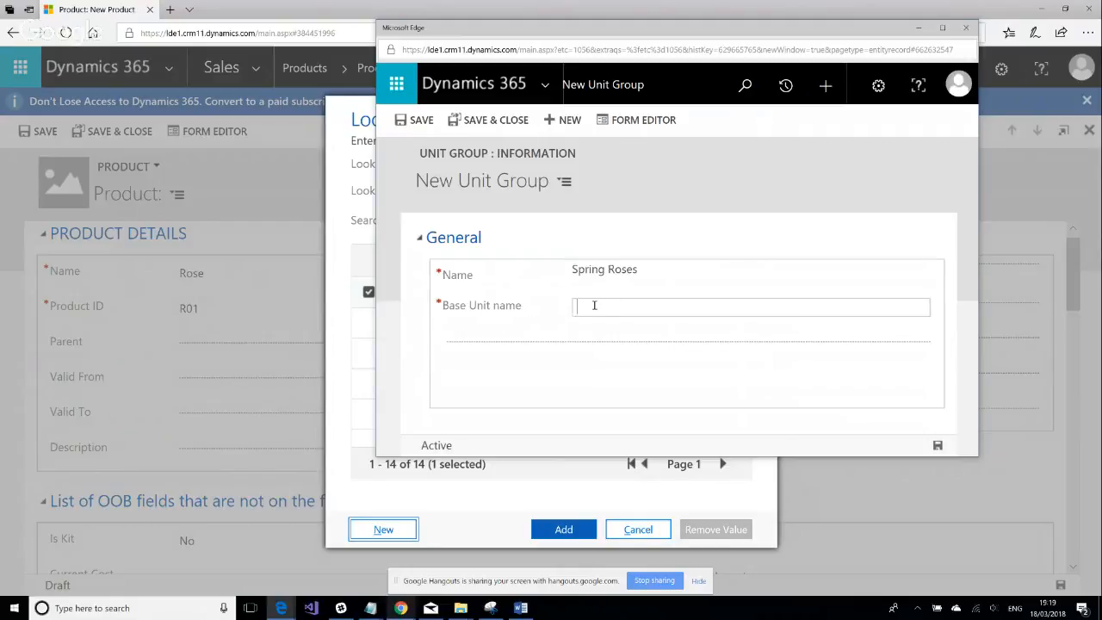
type("Spring Rose")
left_click(417, 122)
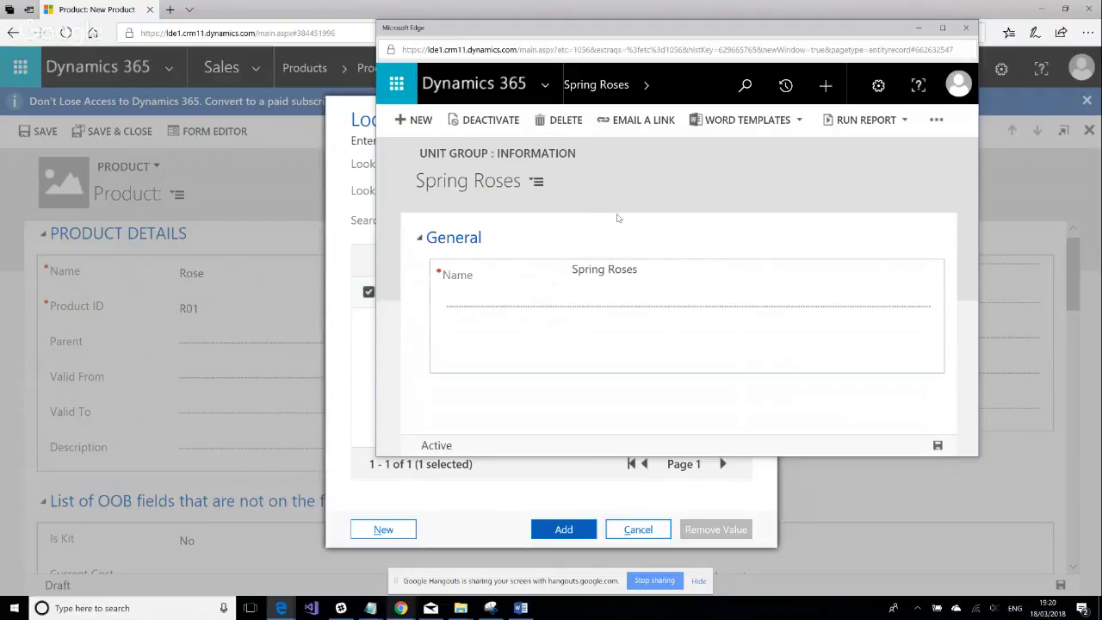
Add a unit named 5 Spring Roses to the Spring Roses unit group, with quantity 5 and base unit Spring Rose, and save it.
left_click(648, 90)
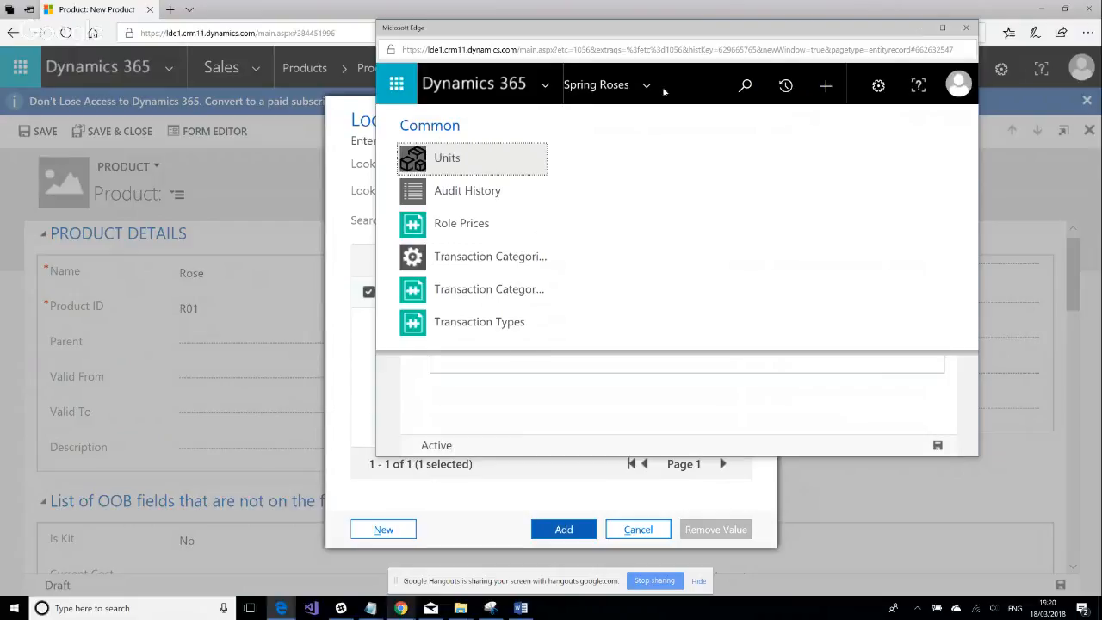
left_click(456, 170)
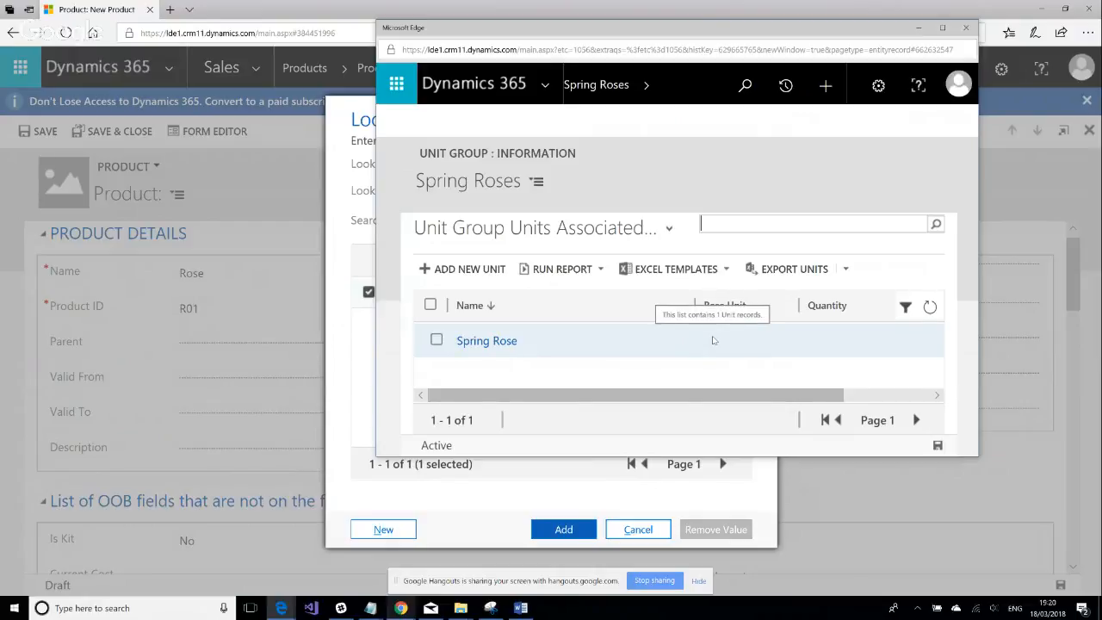
left_click(472, 271)
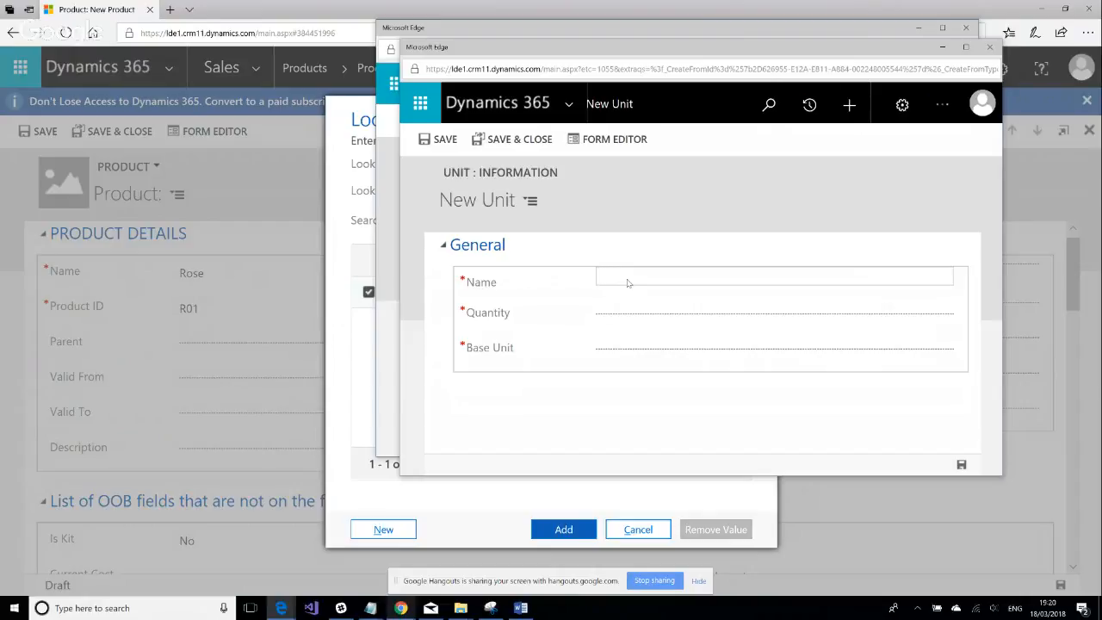
type("5 Spring Roses")
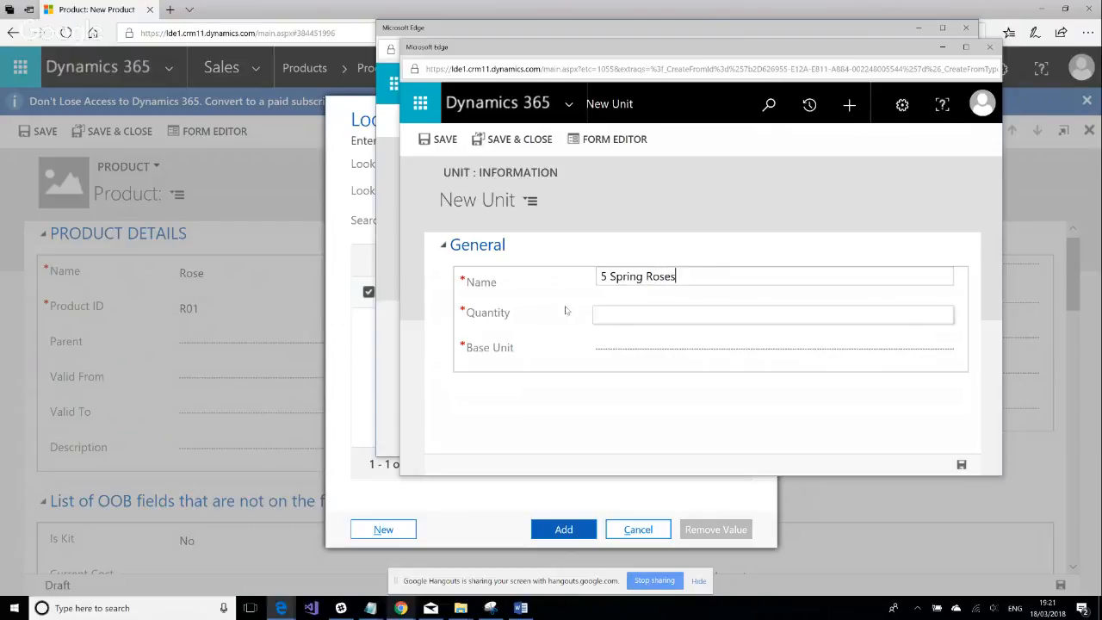
left_click(625, 315)
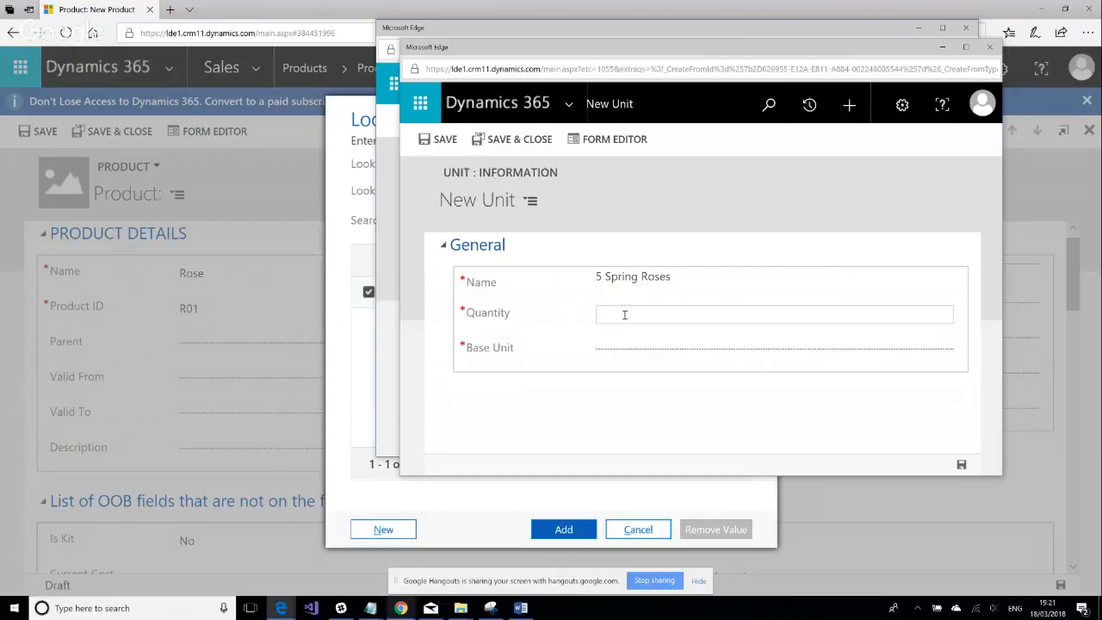
type("5")
left_click(629, 355)
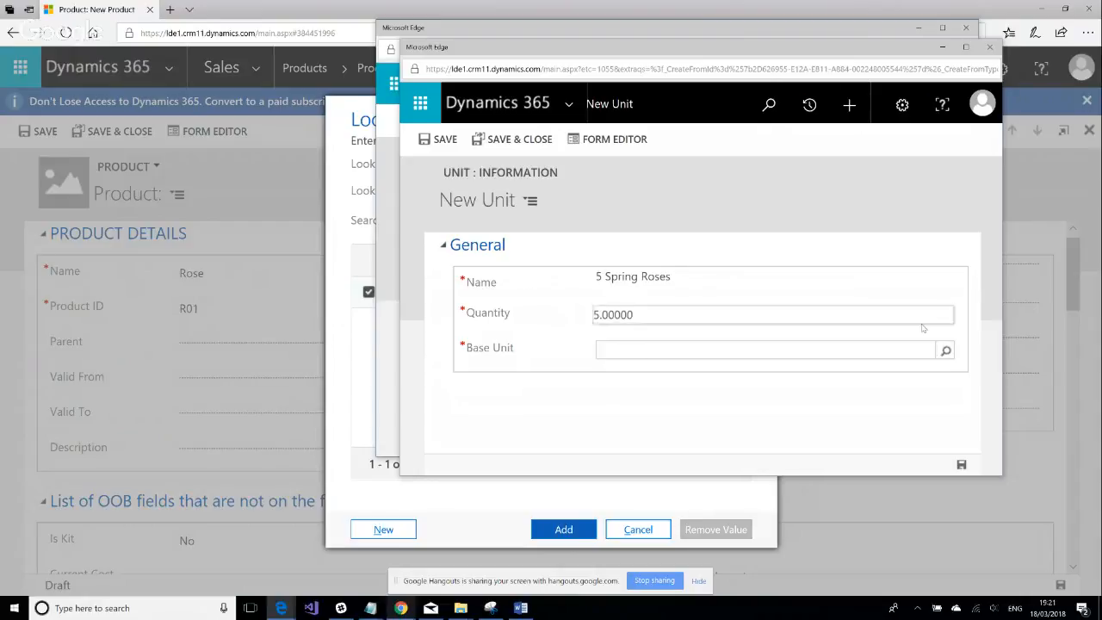
left_click(947, 351)
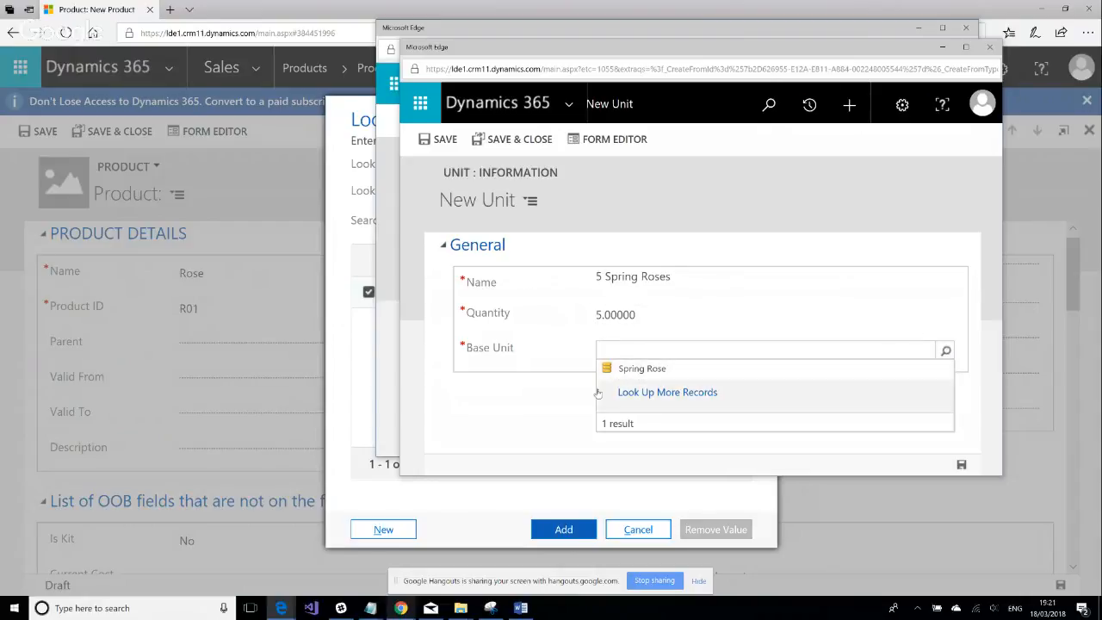
left_click(642, 369)
left_click(962, 464)
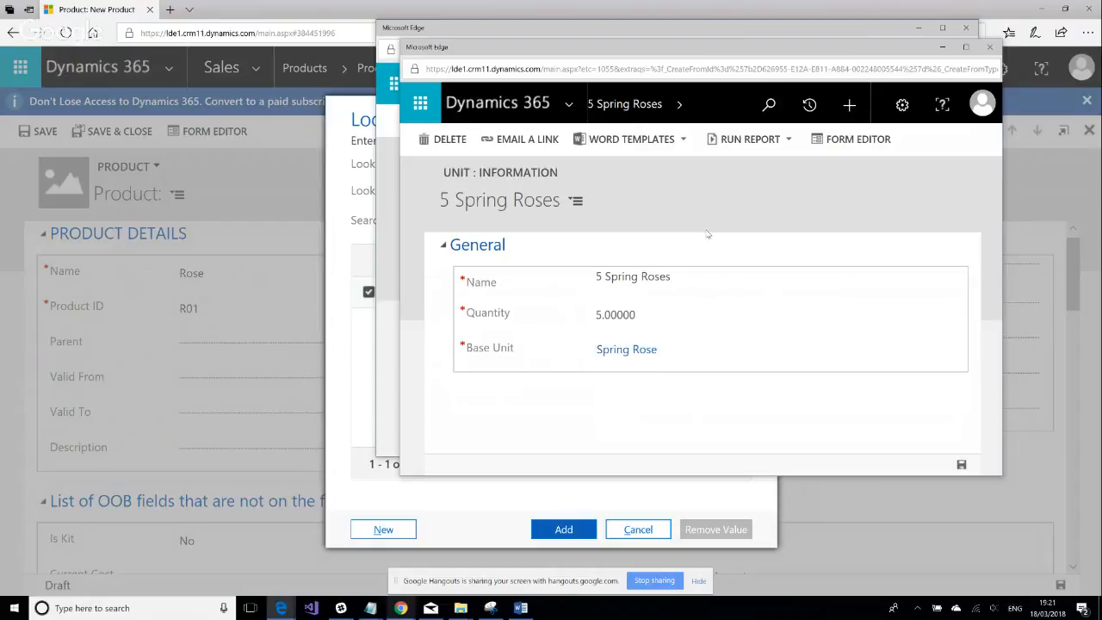
left_click(986, 52)
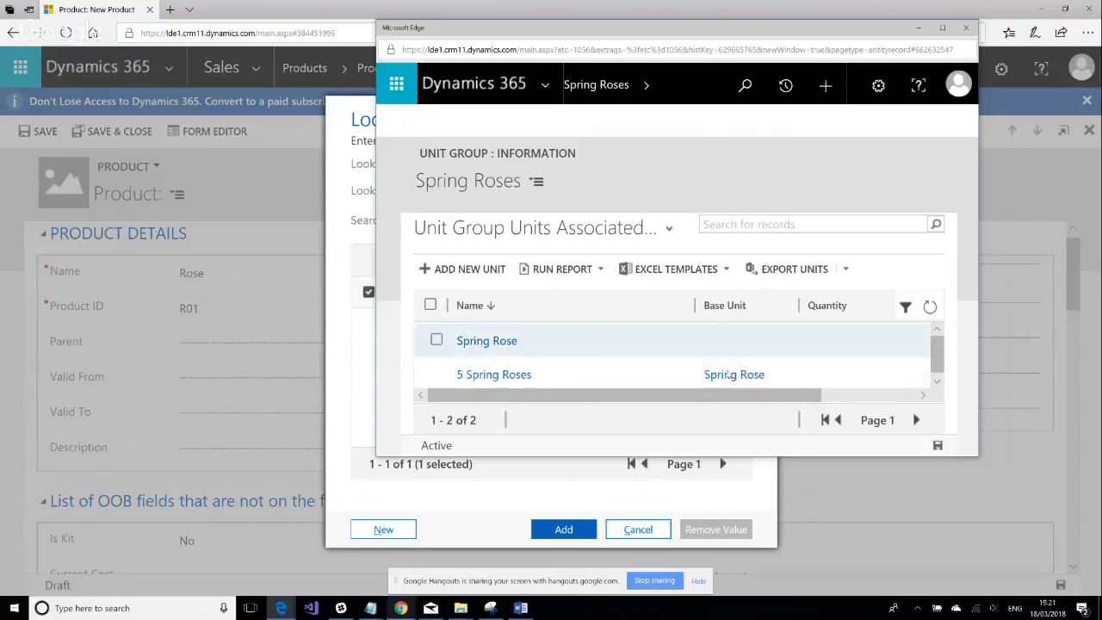
Add a unit named 20 Spring Roses to the unit group, with quantity 4 and base unit 5 Spring Roses, and save it.
left_click_drag(732, 407, 840, 408)
left_click(718, 402)
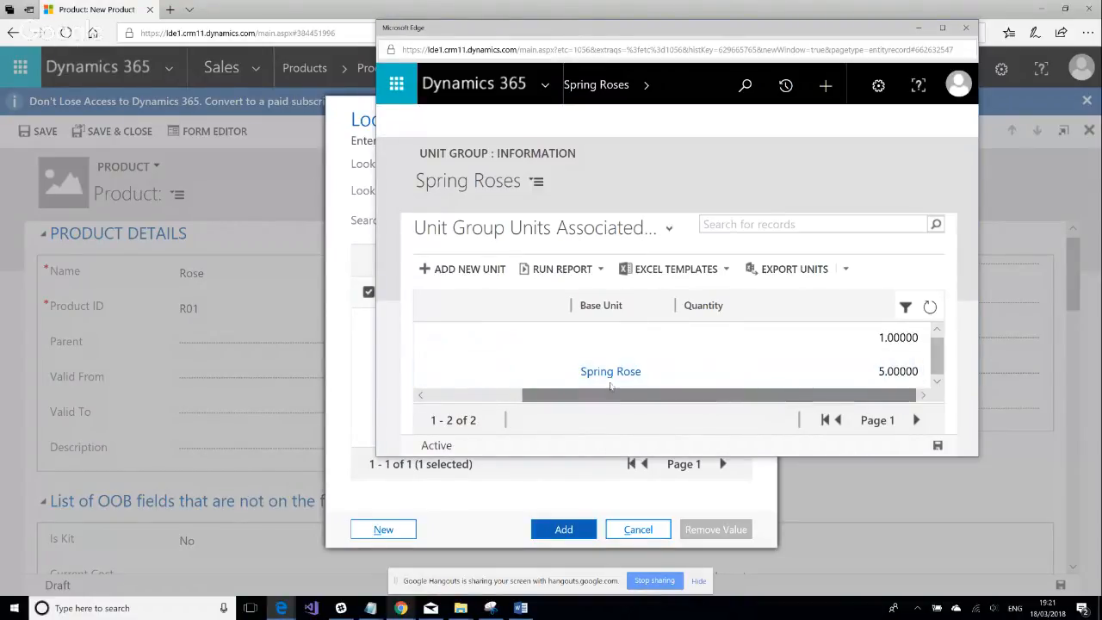
left_click_drag(626, 403, 533, 403)
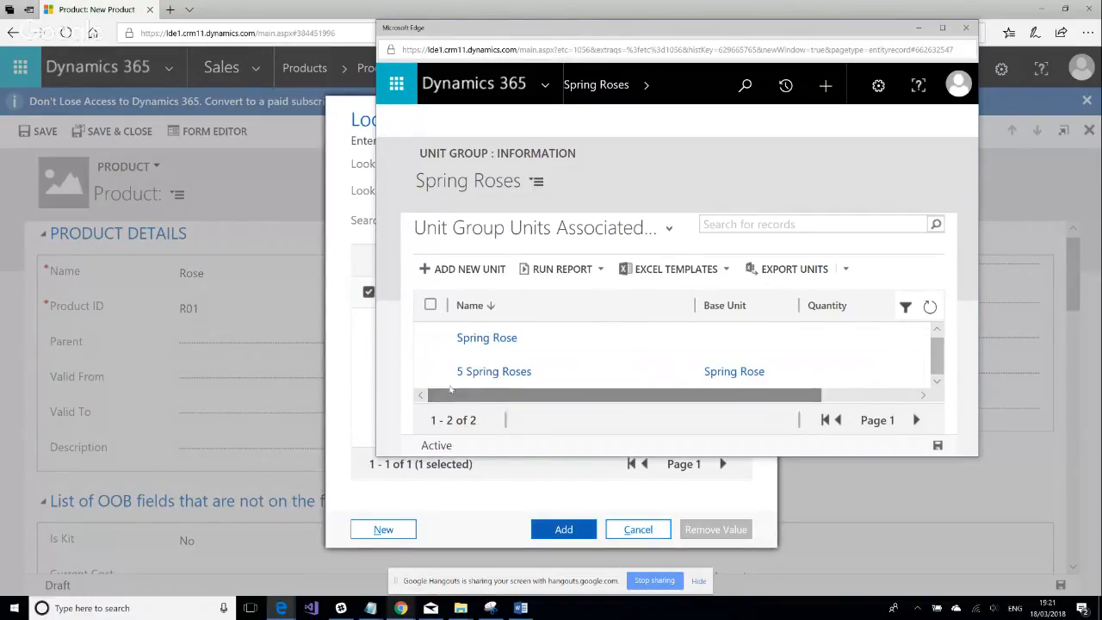
left_click(455, 273)
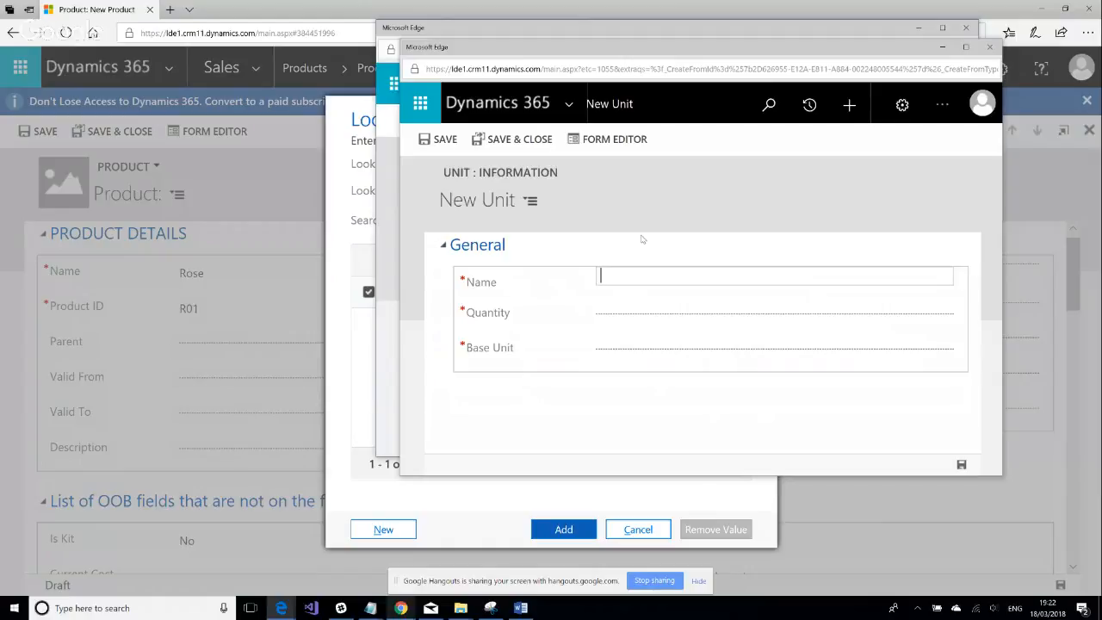
type("20 Spring Roses")
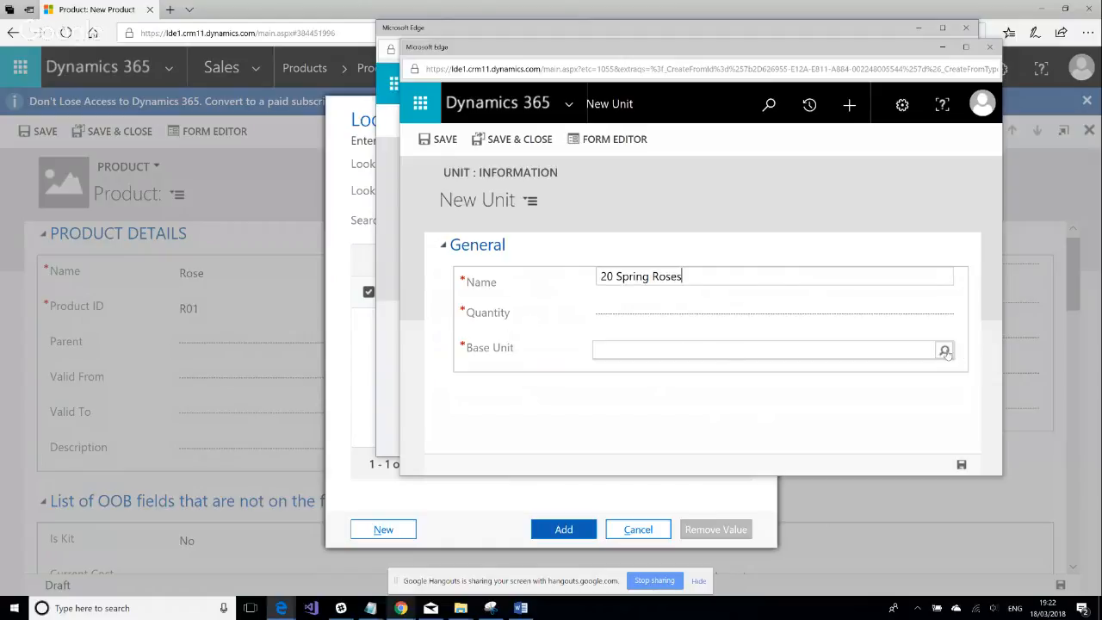
left_click(944, 350)
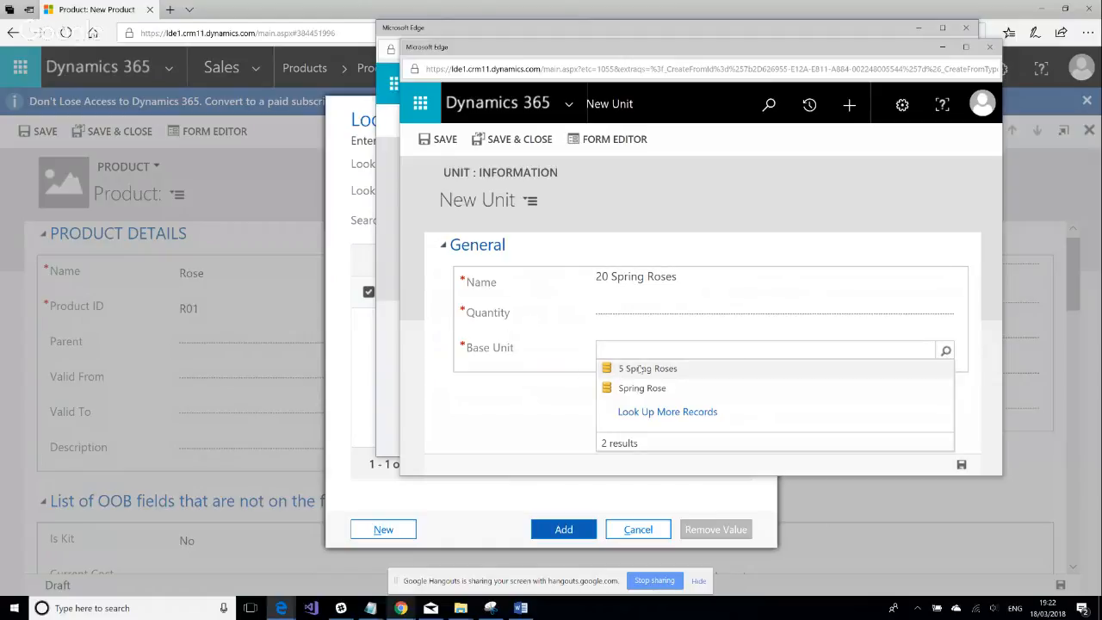
left_click(644, 370)
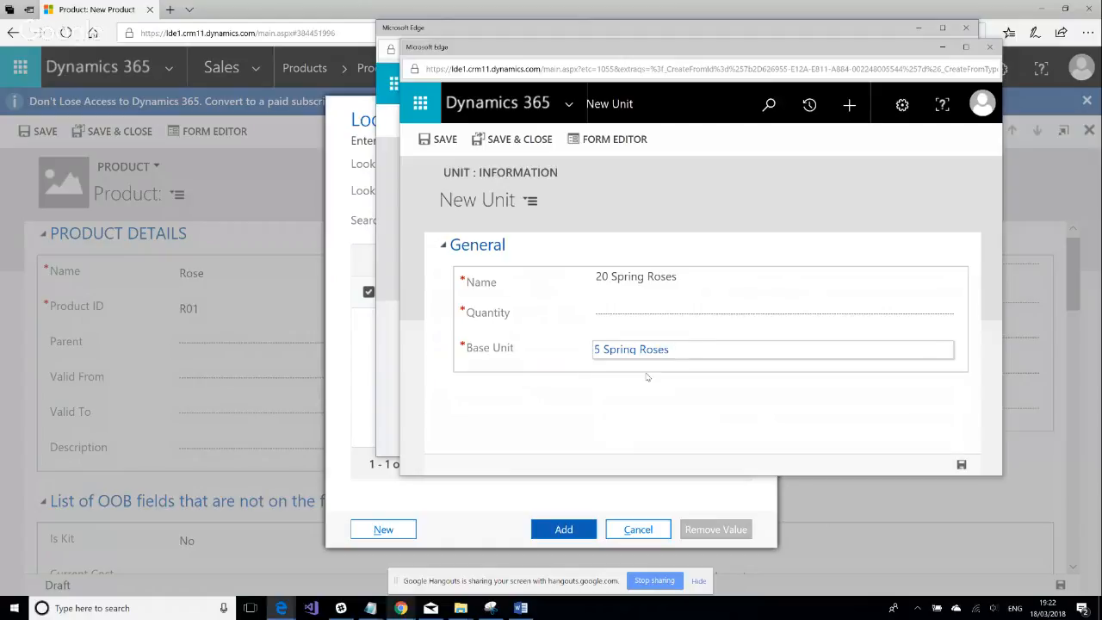
left_click(630, 316)
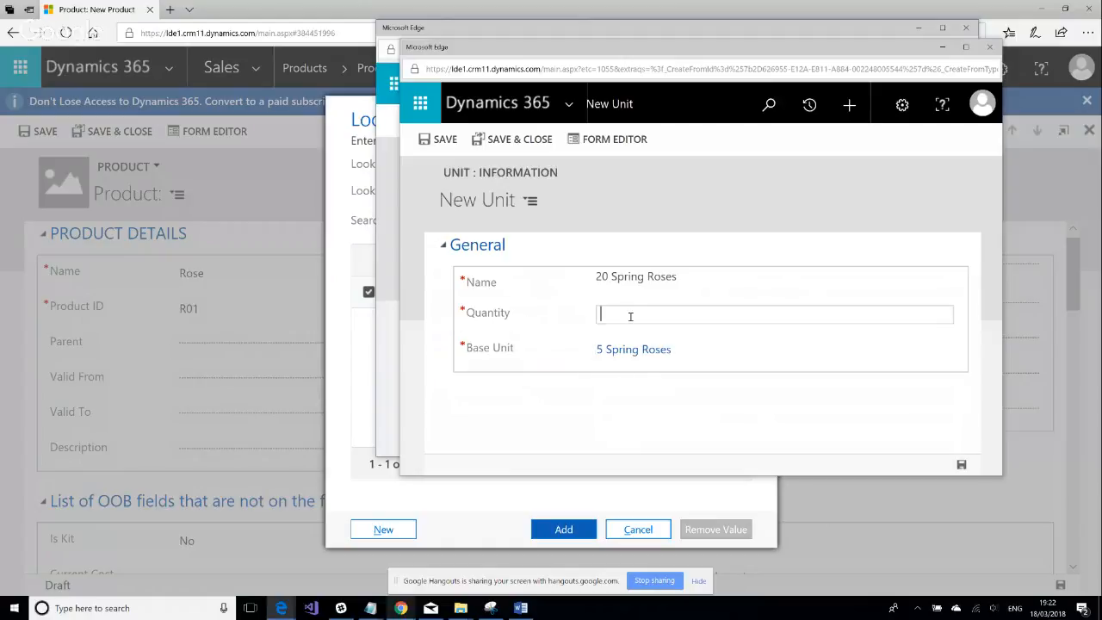
type("4")
left_click(962, 466)
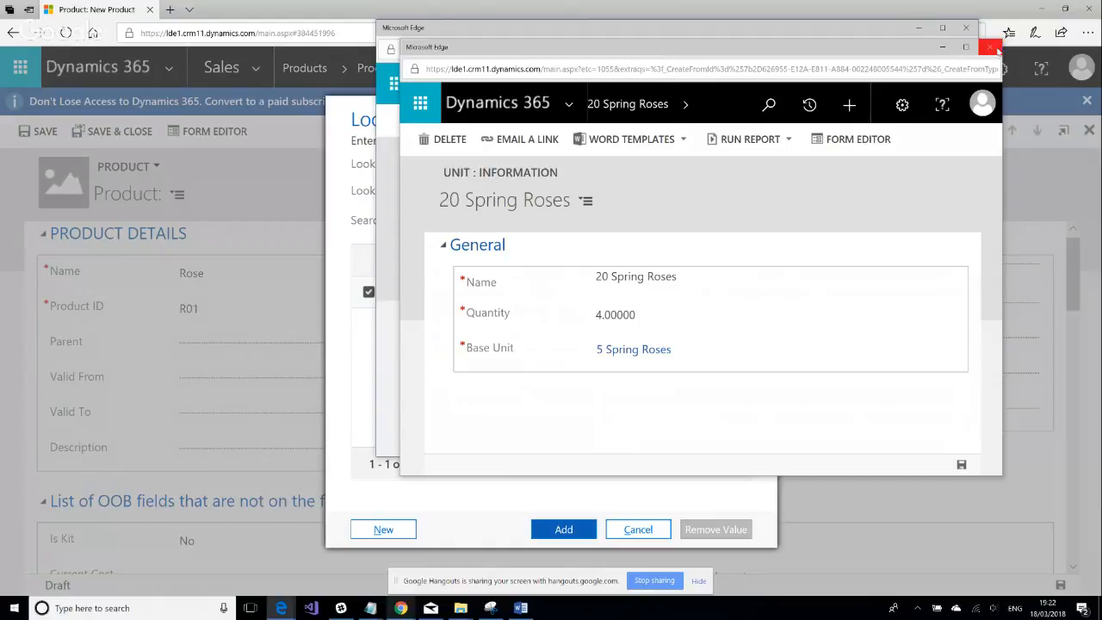
left_click(997, 50)
scroll(569, 340, "down", 1)
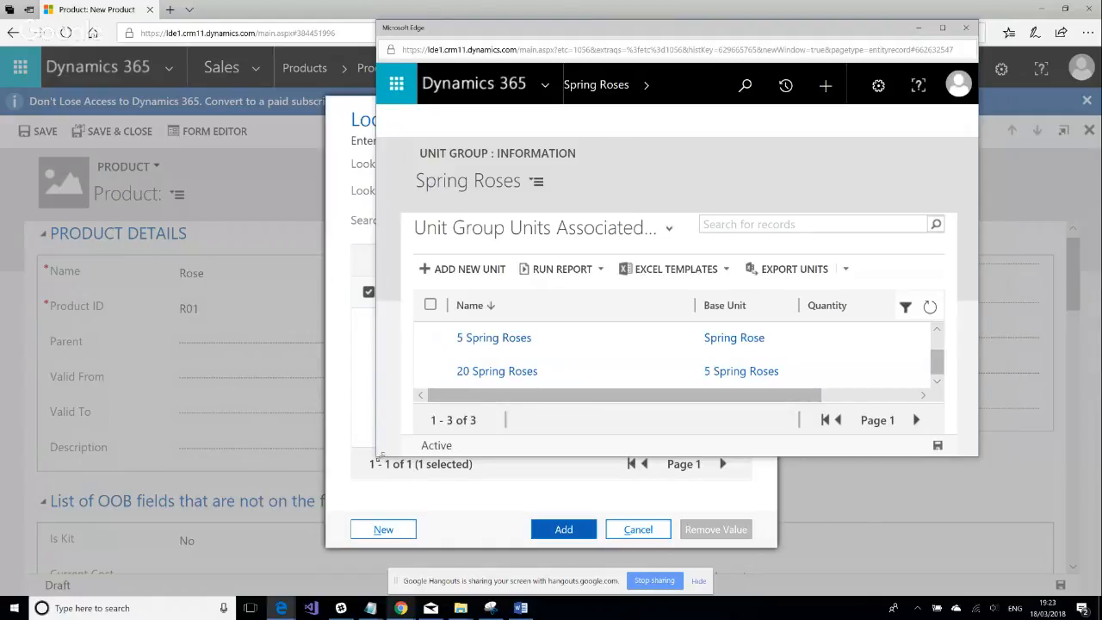
Review the Spring Roses unit group's units, close its record and assign the group as the product's Unit Group.
left_click_drag(379, 457, 206, 573)
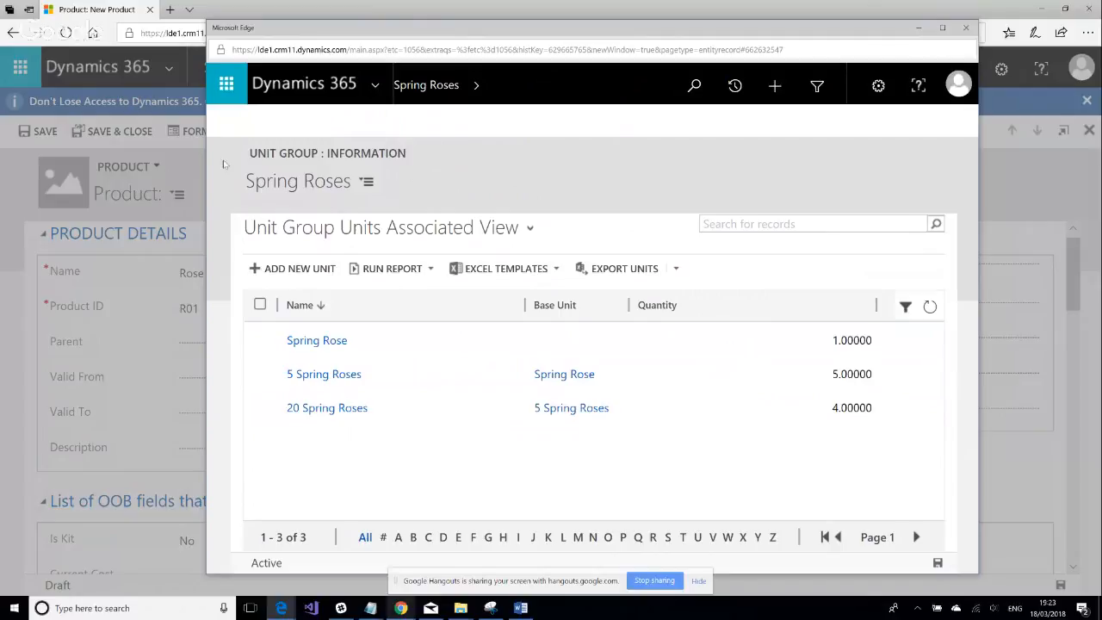
left_click(436, 88)
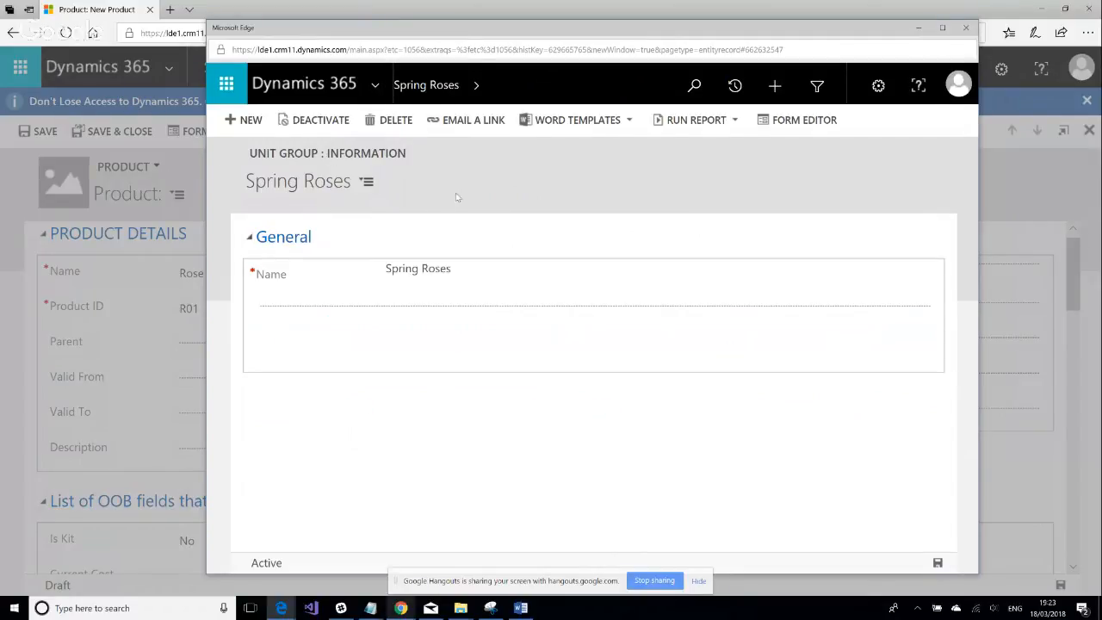
left_click(480, 90)
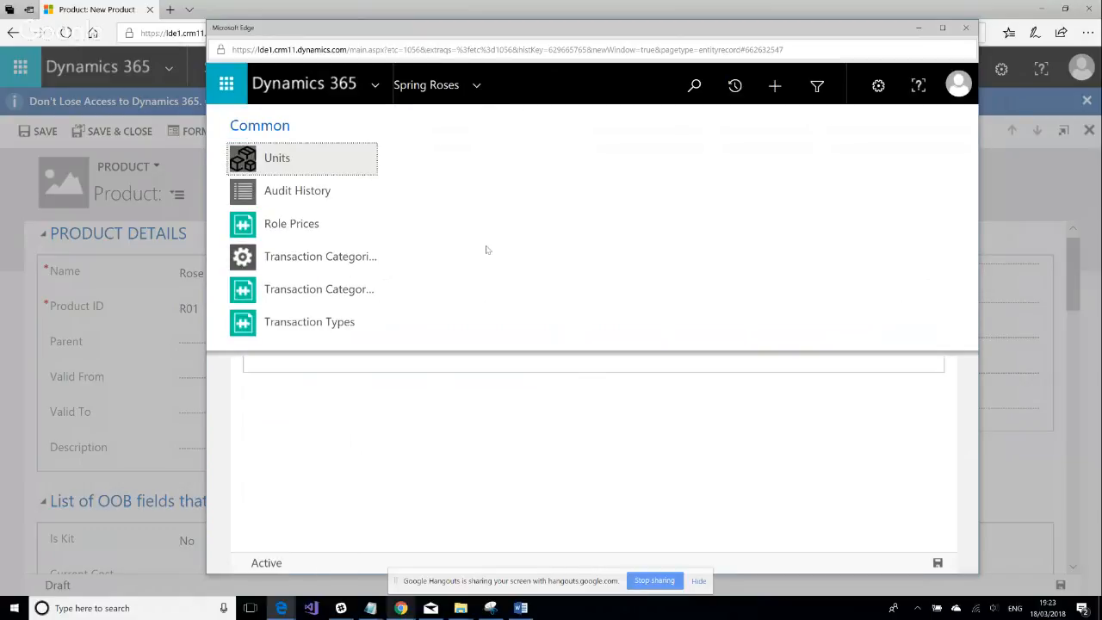
left_click(481, 490)
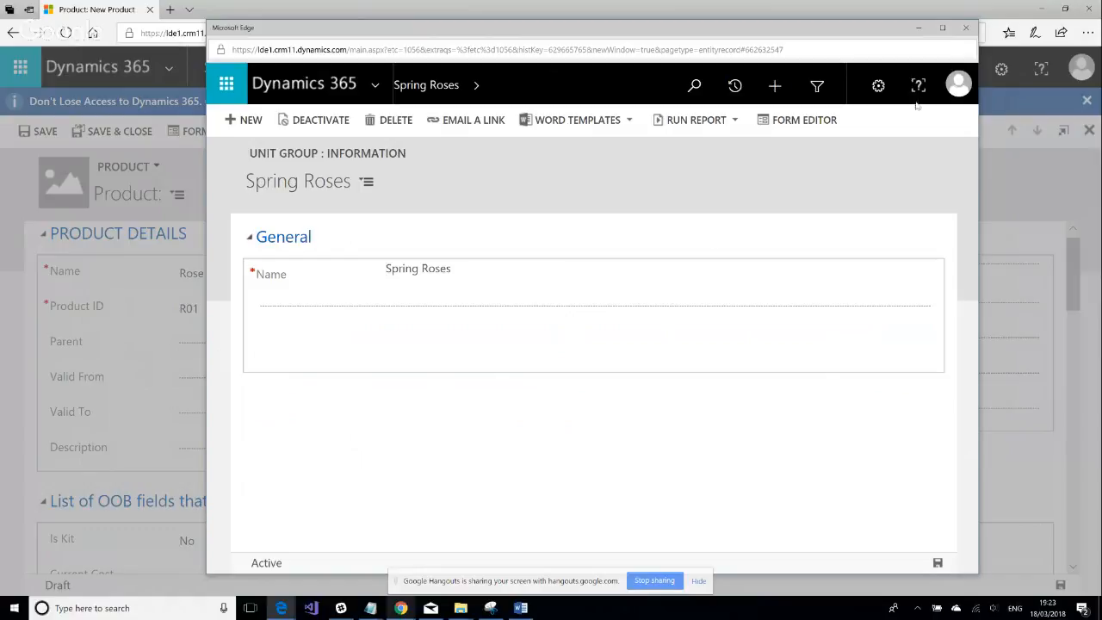
left_click(969, 29)
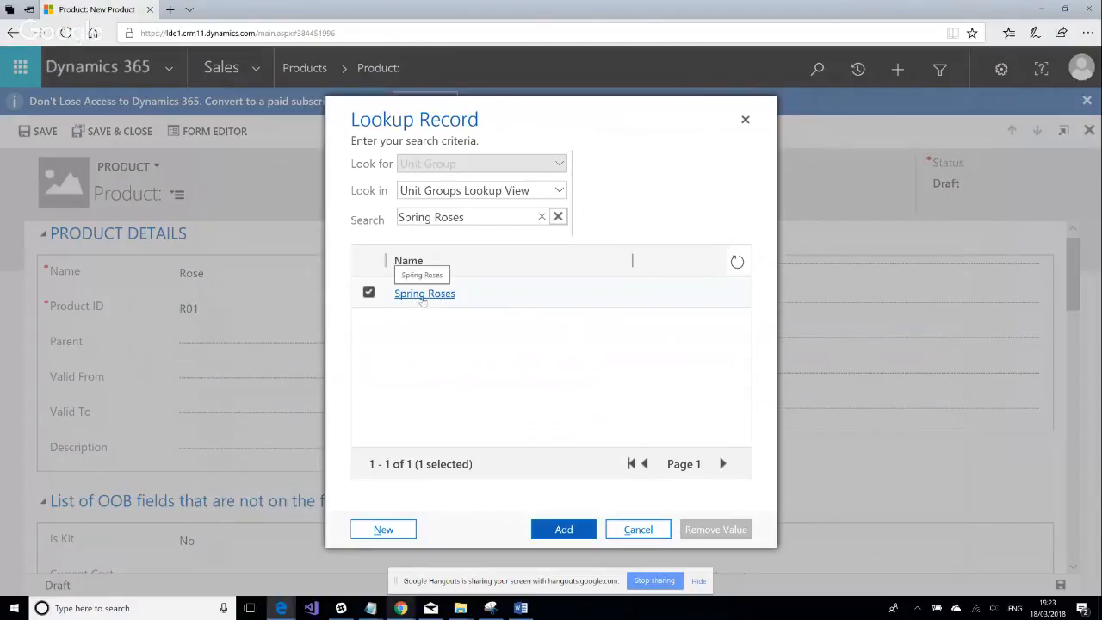
left_click(564, 534)
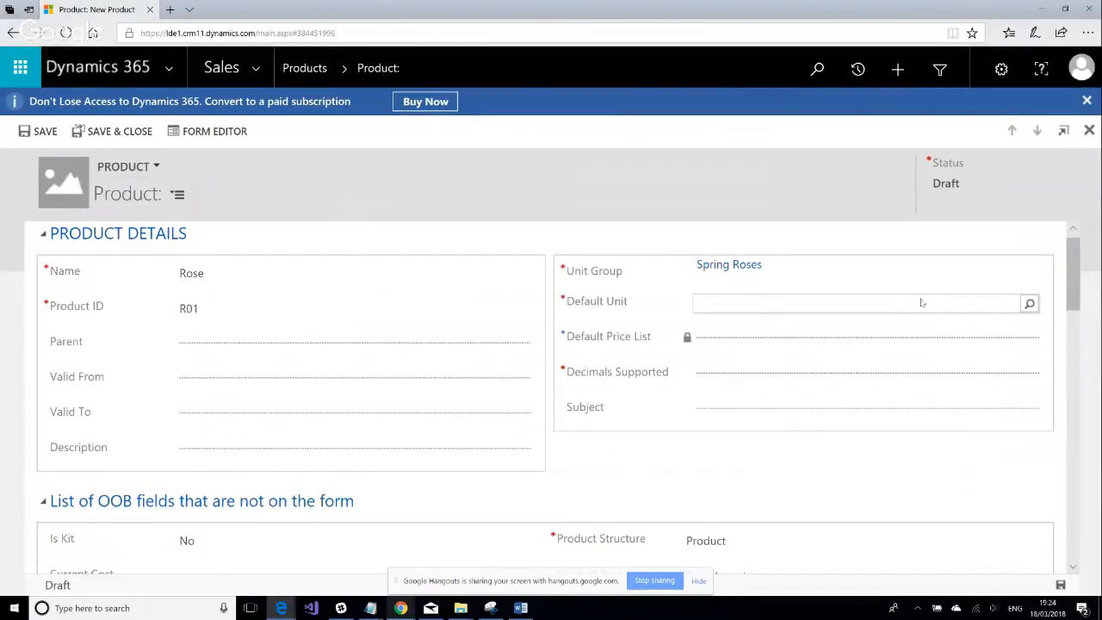
Set the product's Default Unit to 5 Spring Roses and Decimals Supported to 2, and save the product.
left_click(1029, 303)
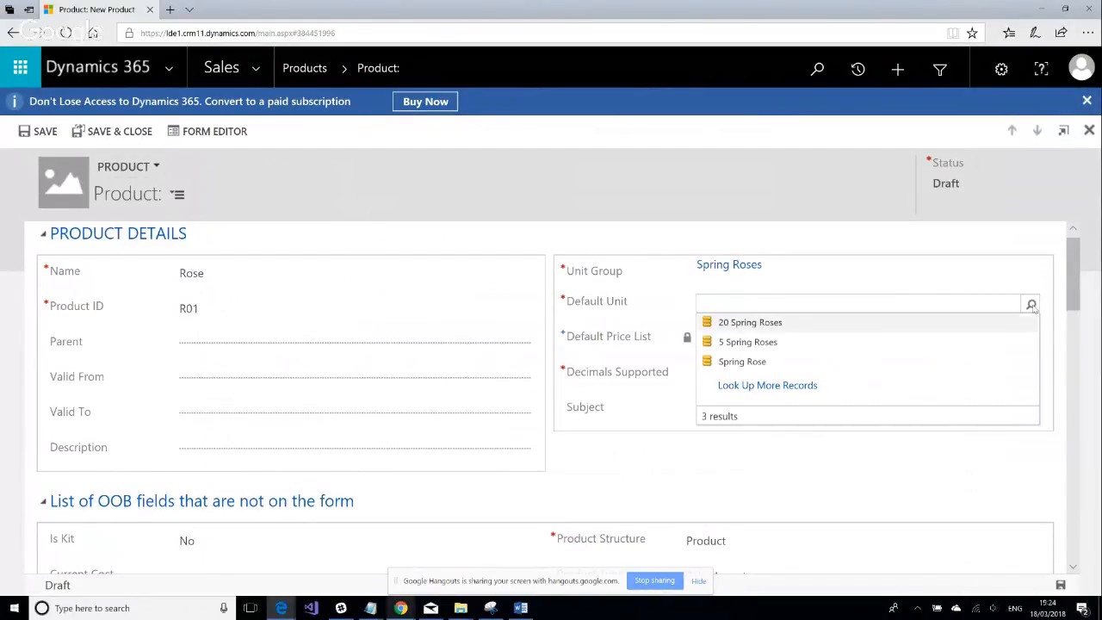
left_click(715, 343)
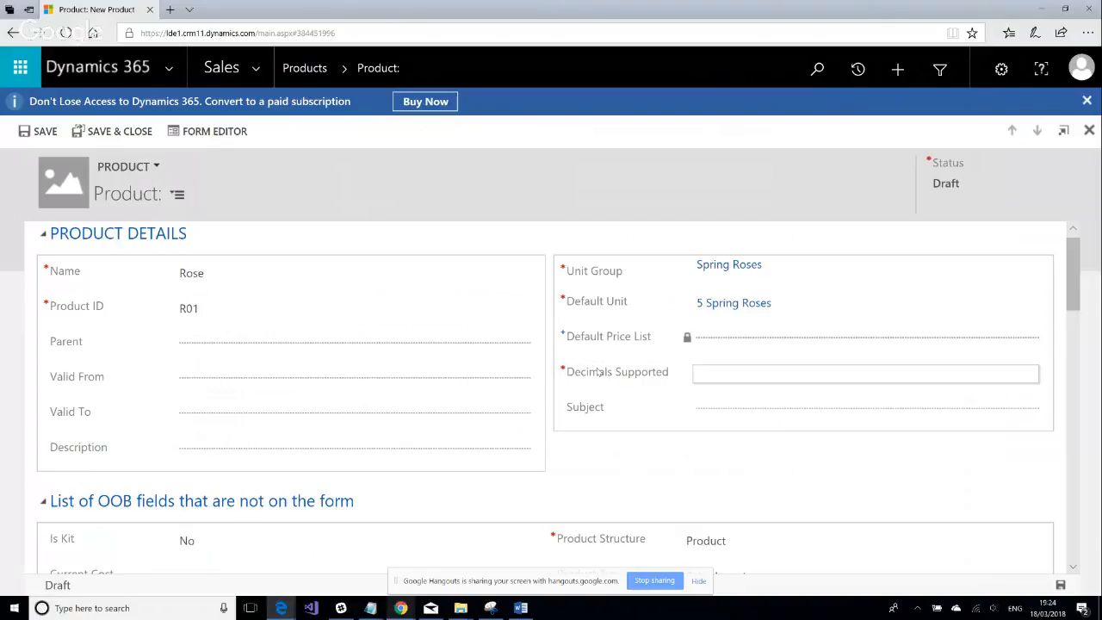
left_click(738, 372)
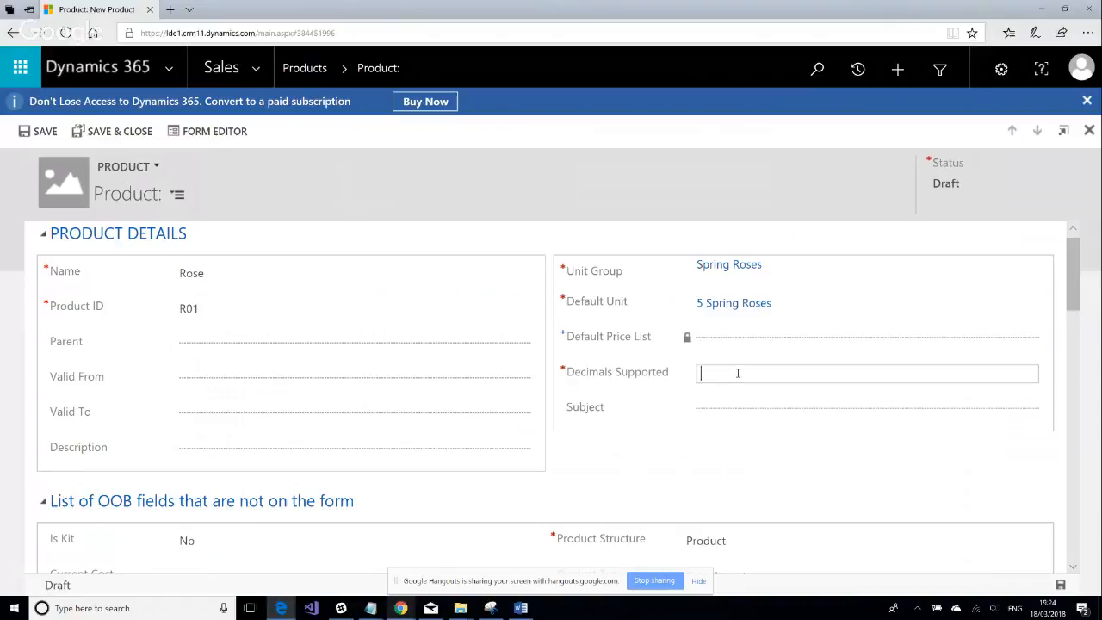
type("2")
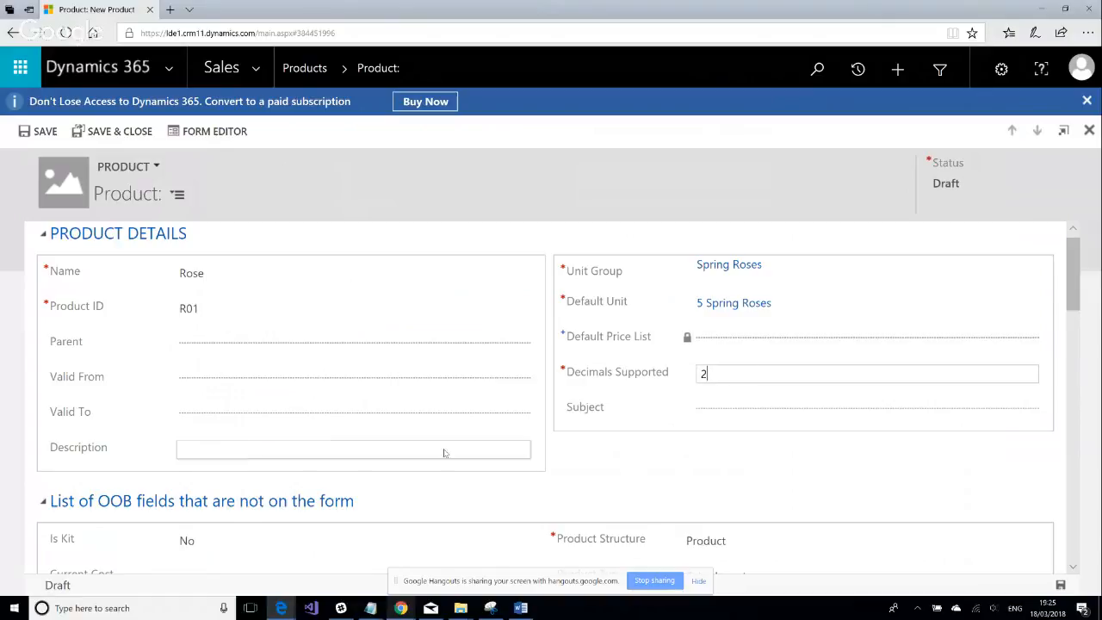
left_click(1061, 585)
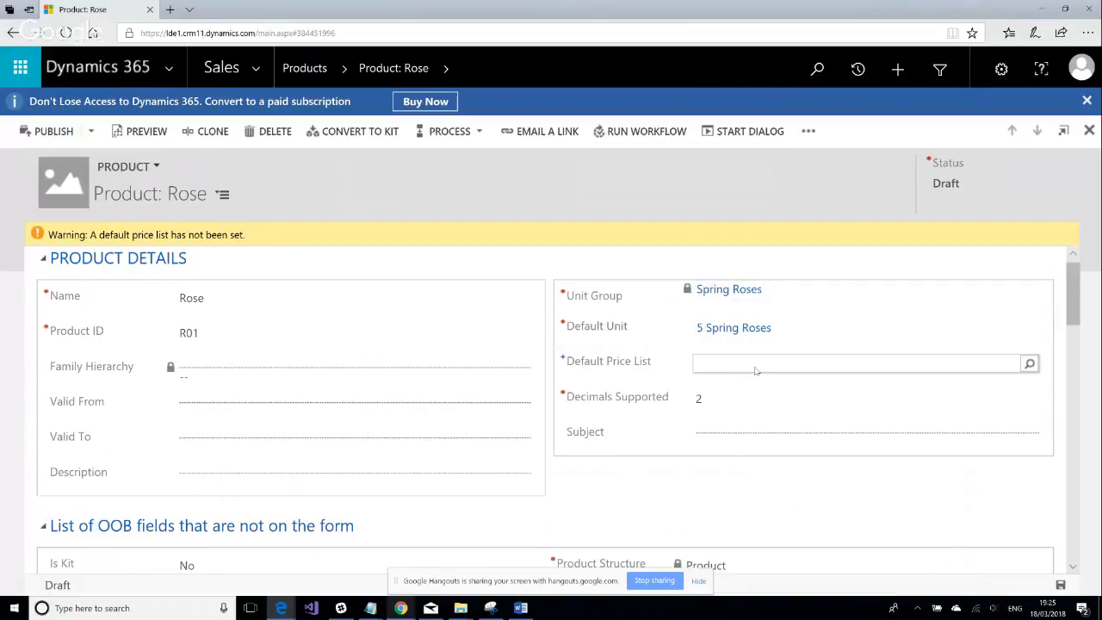
Start a new price list from the product's Default Price List lookup and name it Rose Price List.
left_click(1032, 364)
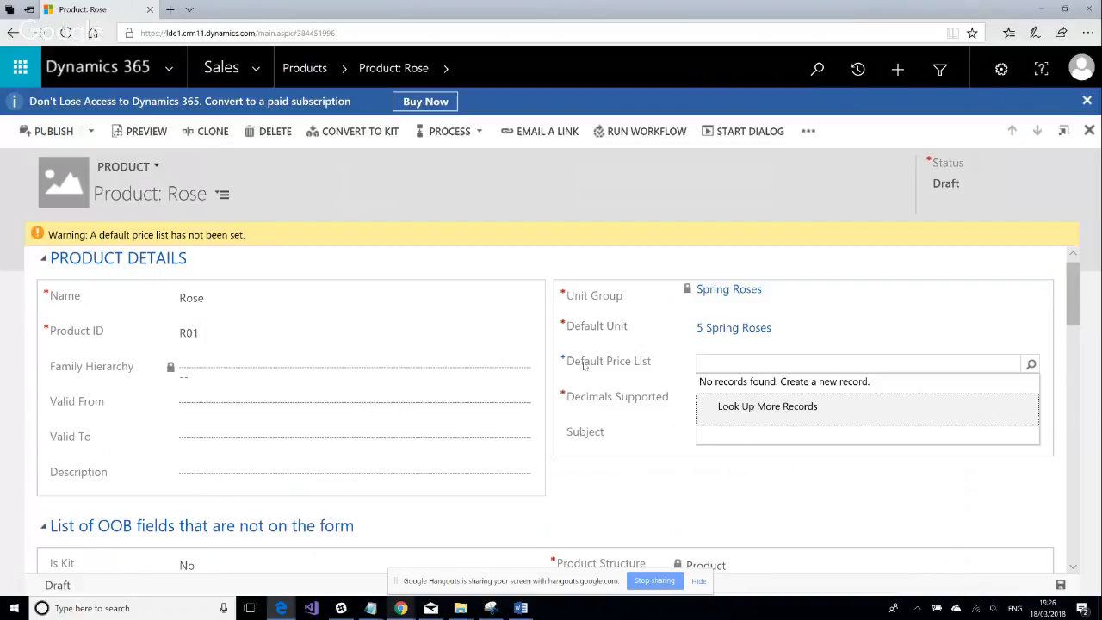
left_click(743, 410)
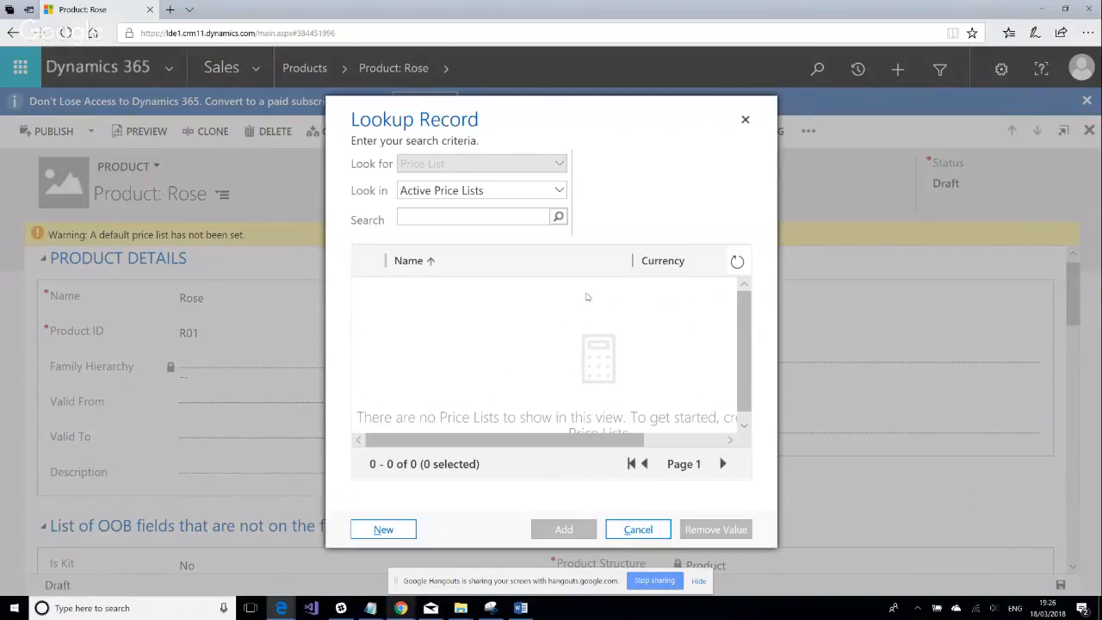
left_click(388, 529)
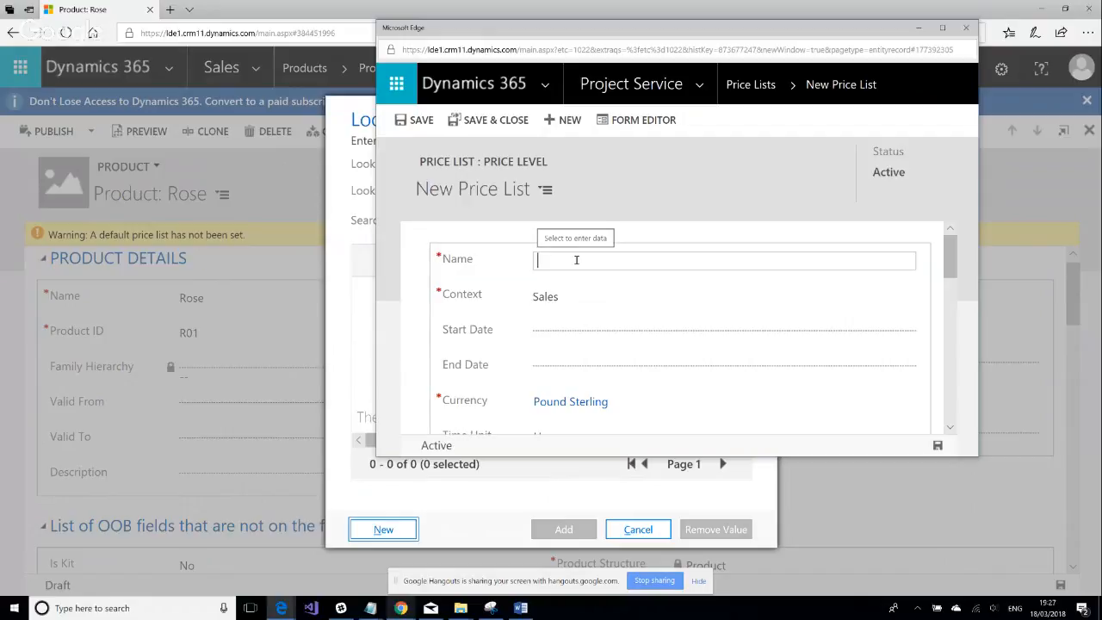
type("Rose")
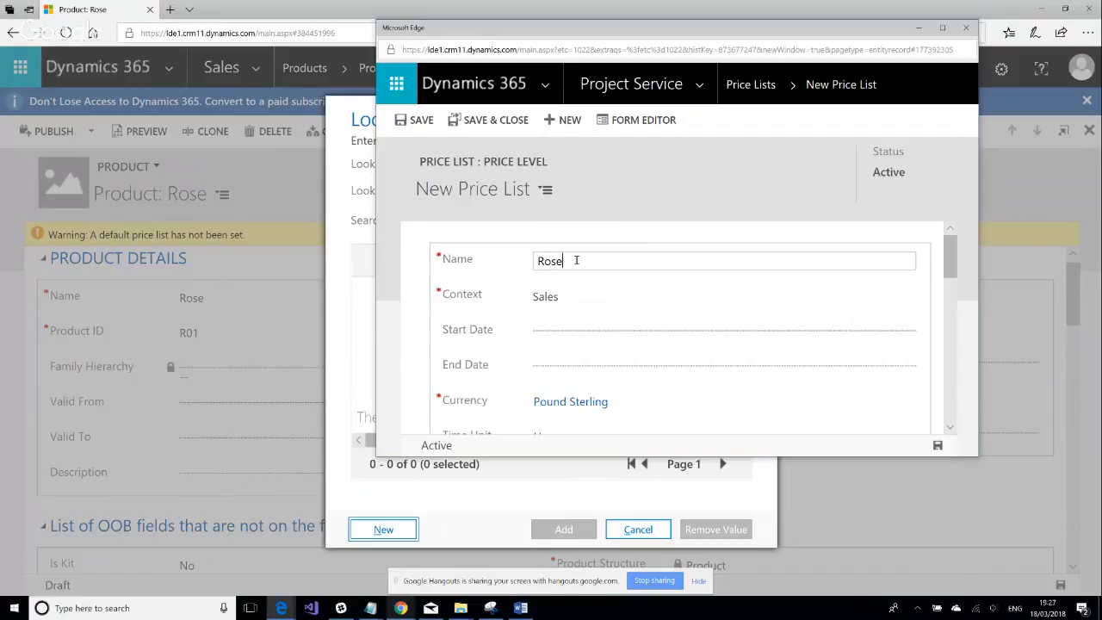
type(" Price List")
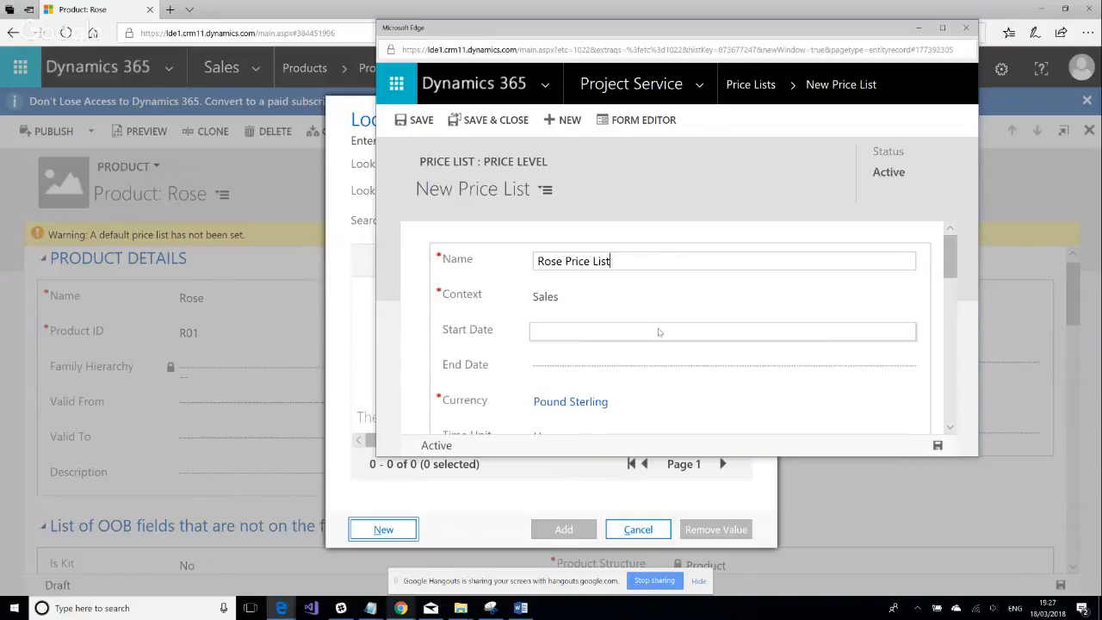
Expand the Price List Items section of the new price list, enlarge its window and save the record.
scroll(742, 300, "down", 3)
scroll(743, 300, "down", 5)
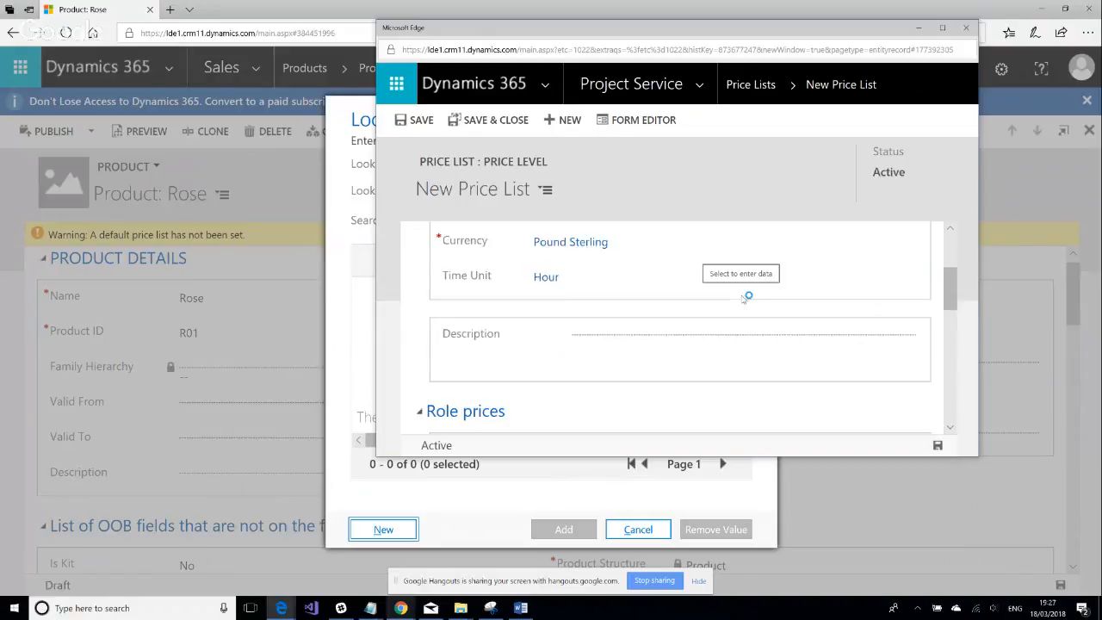
scroll(743, 300, "down", 5)
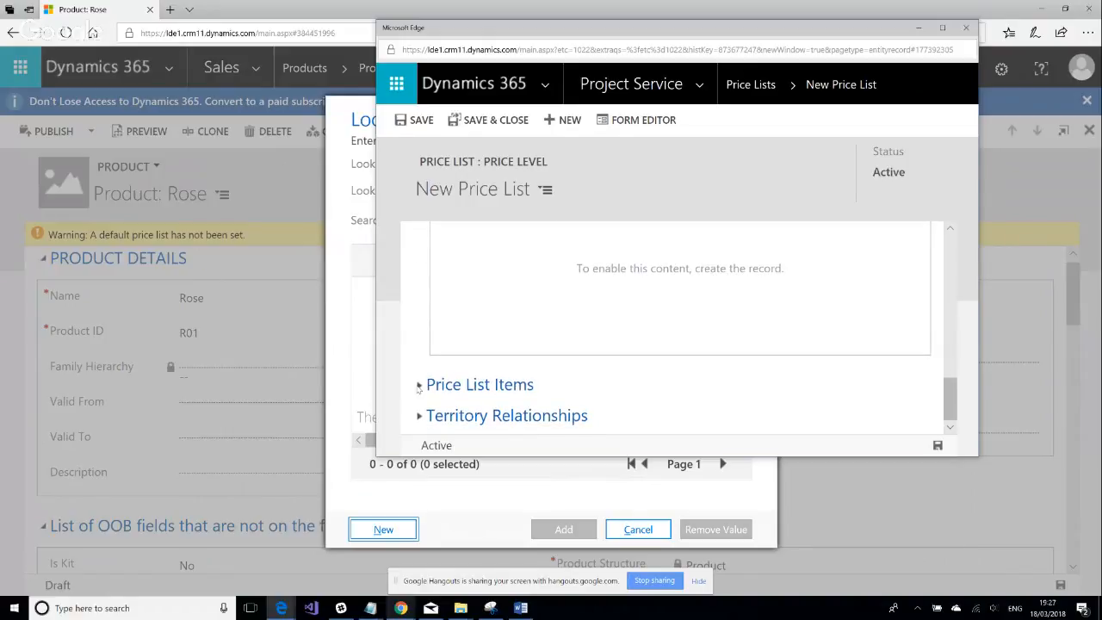
left_click(418, 387)
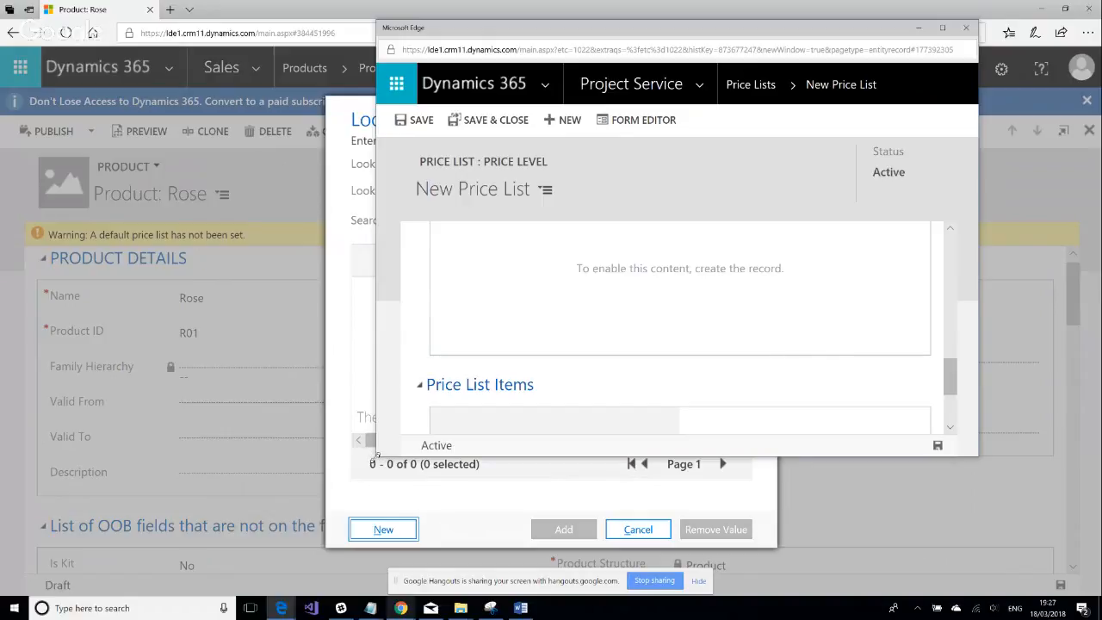
left_click_drag(376, 456, 69, 552)
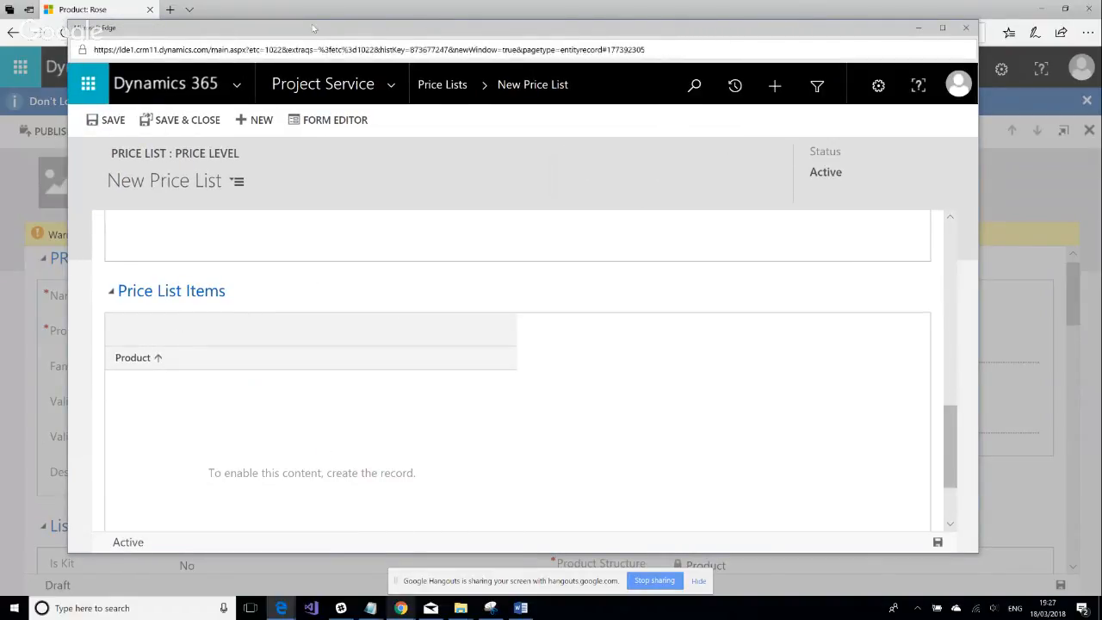
left_click(937, 543)
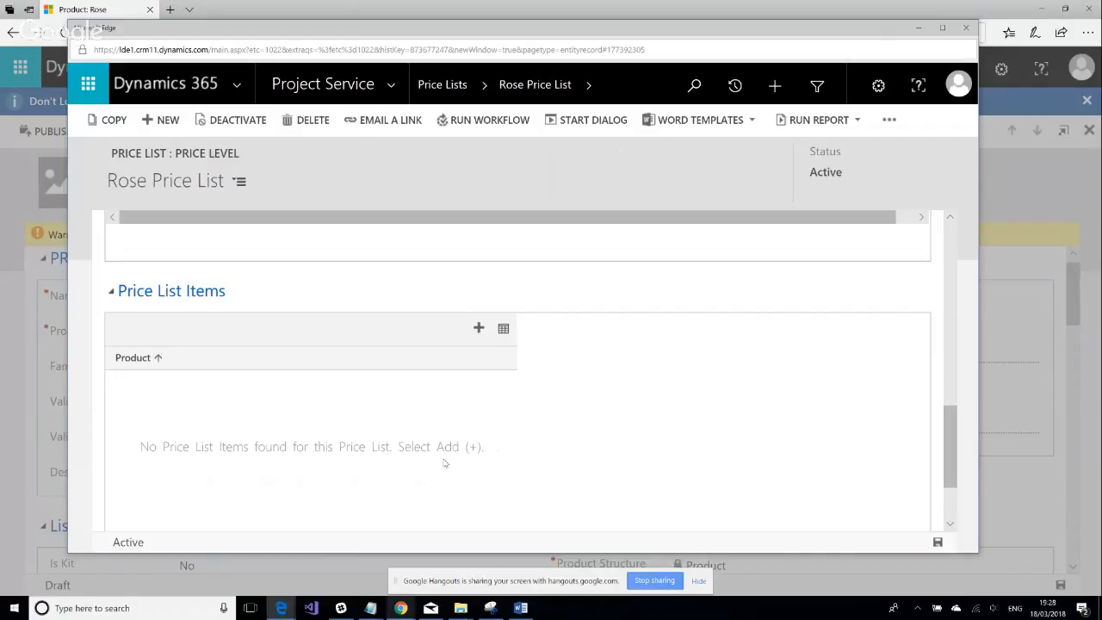
Start a new price list item for Rose Price List and keep its form in front of the product record.
left_click(479, 329)
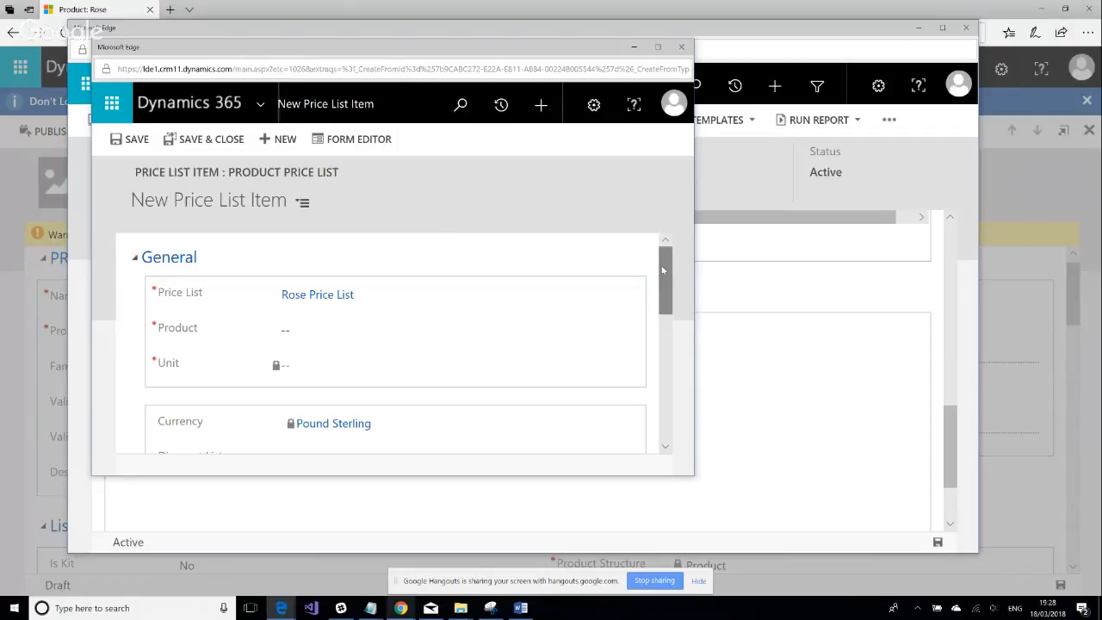
left_click_drag(661, 265, 662, 276)
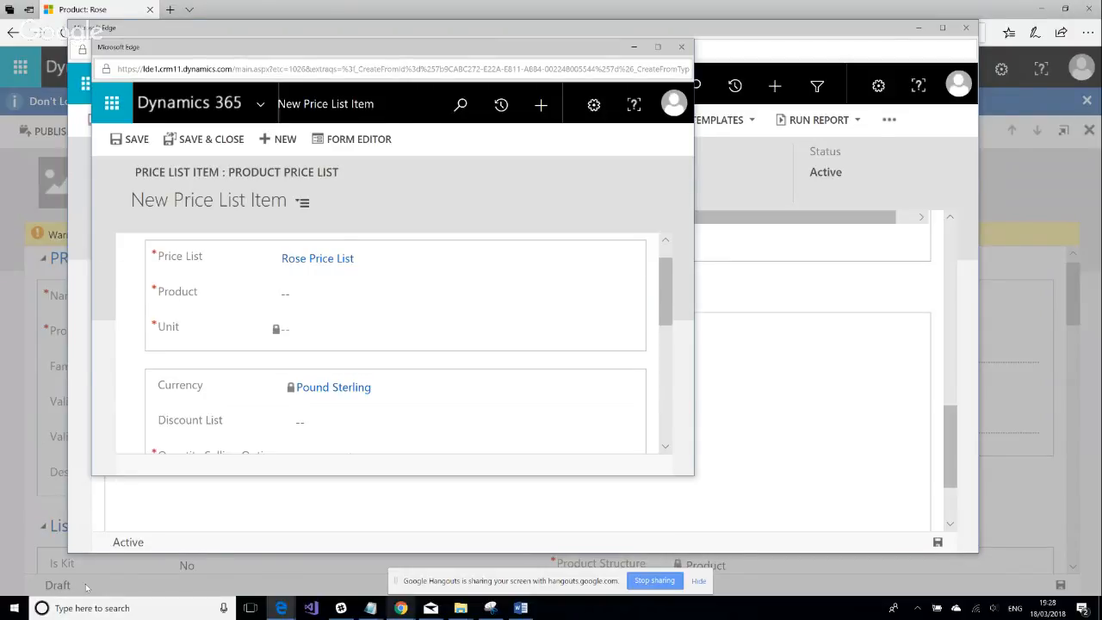
left_click(36, 588)
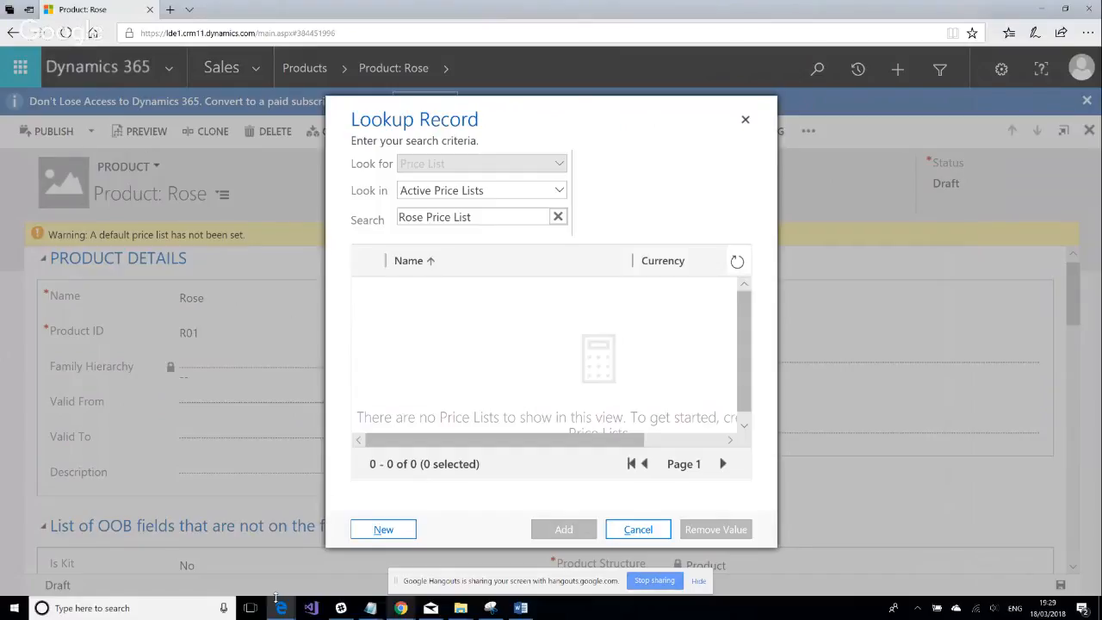
mouse_move(284, 609)
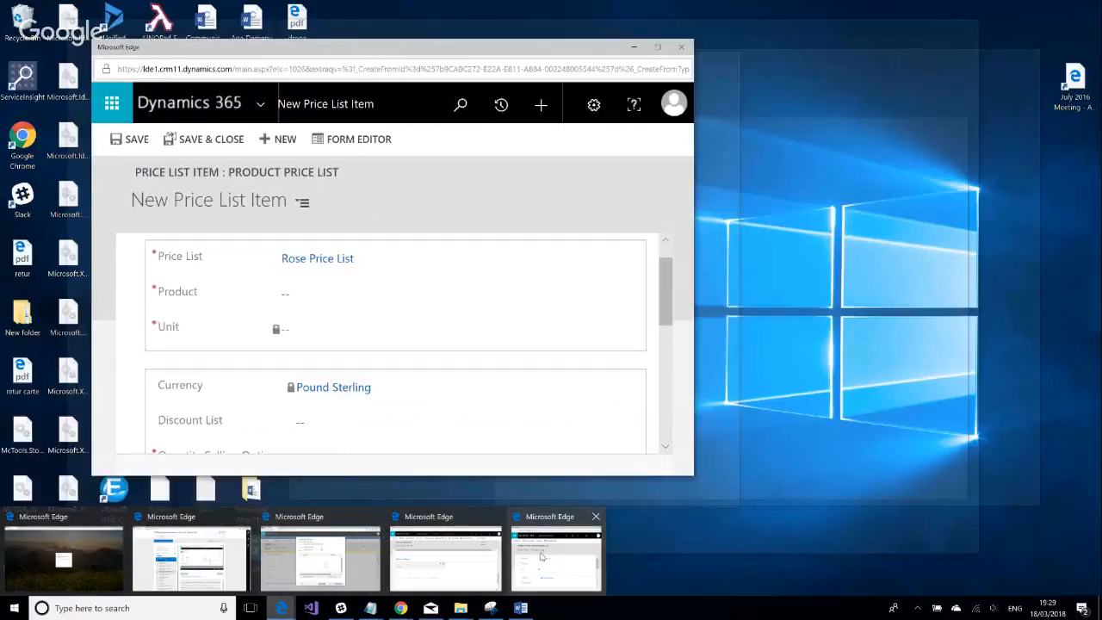
left_click(313, 560)
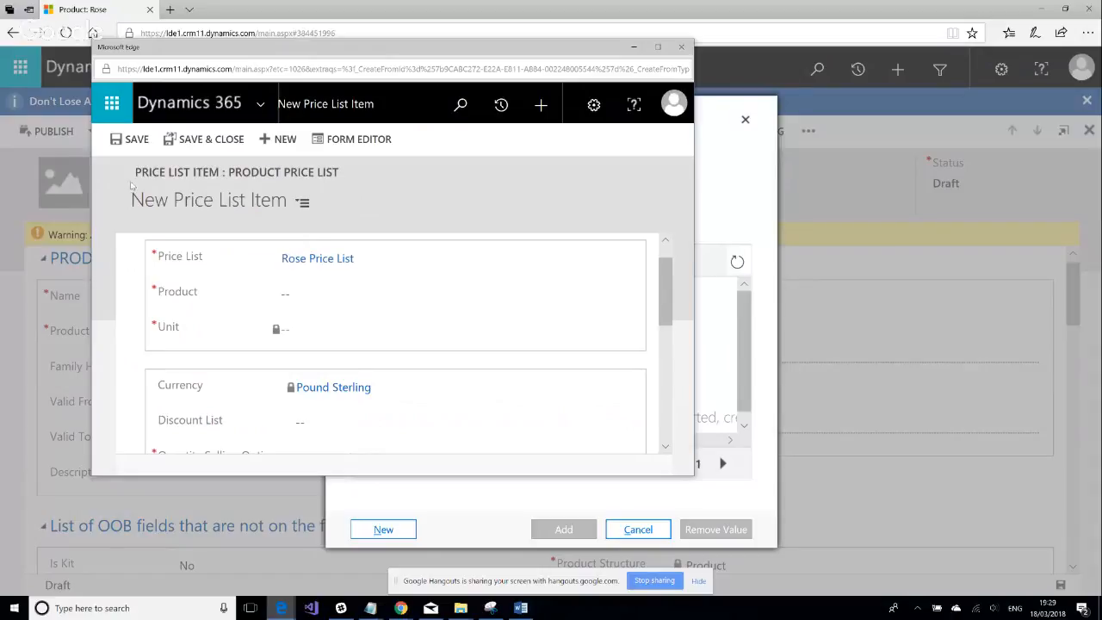
left_click_drag(126, 174, 313, 181)
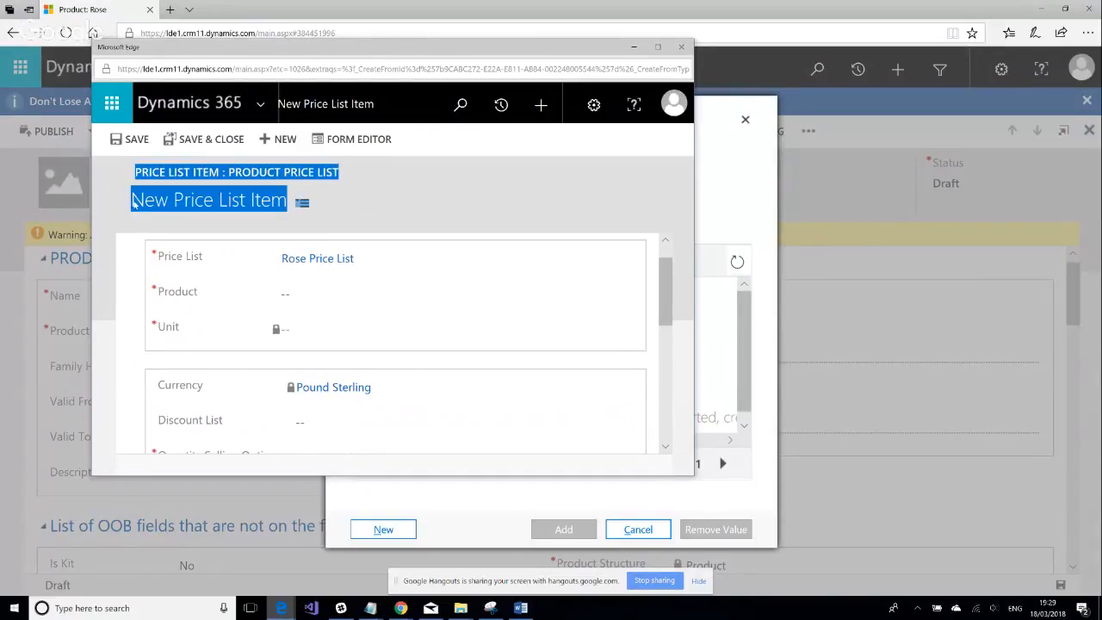
left_click(133, 223)
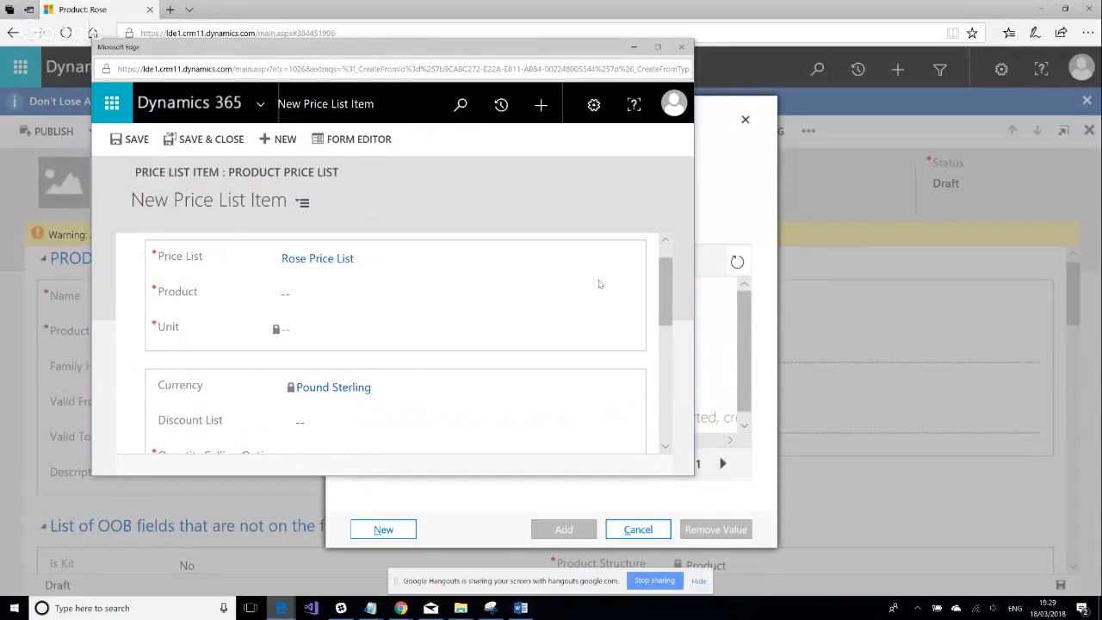
Try to find the price list item's product by searching the Product field for Spring Rose.
left_click(628, 296)
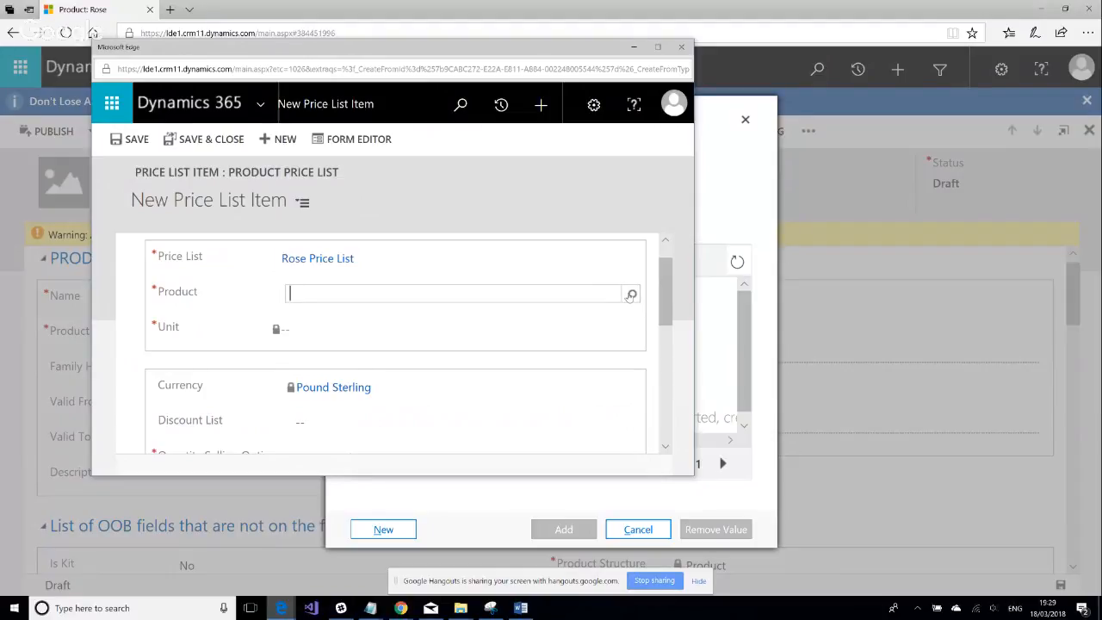
left_click(631, 296)
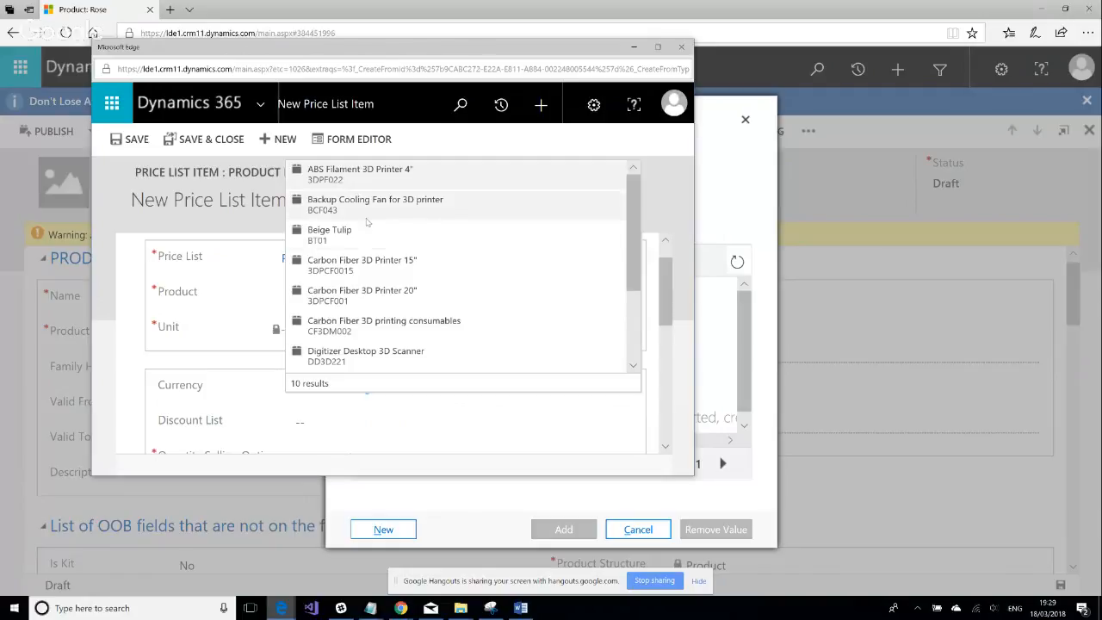
left_click(299, 290)
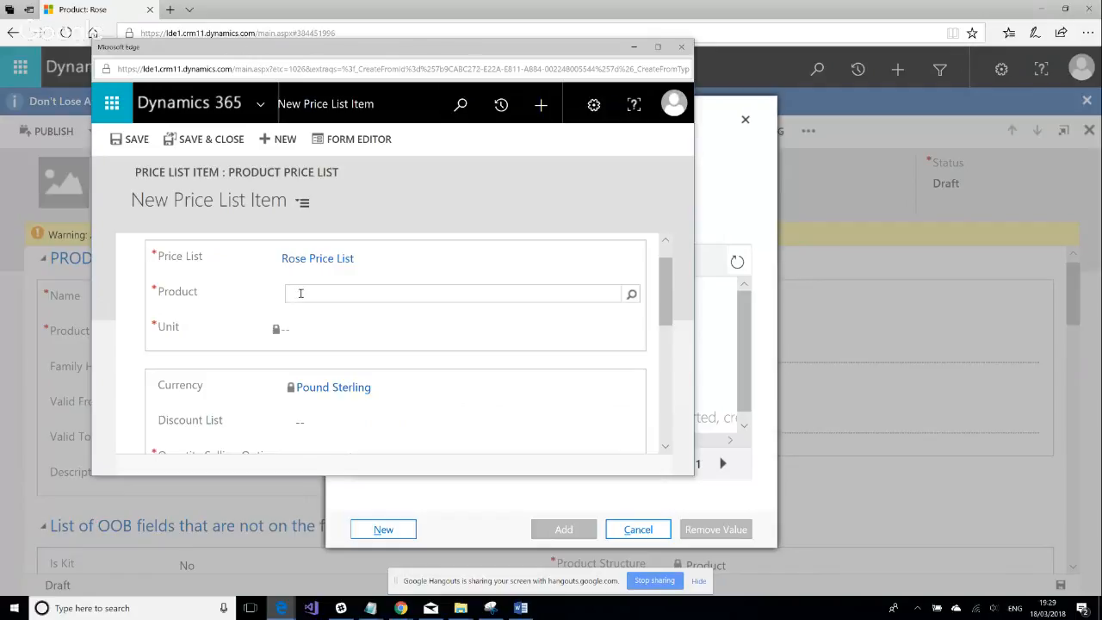
type("Spring Rose")
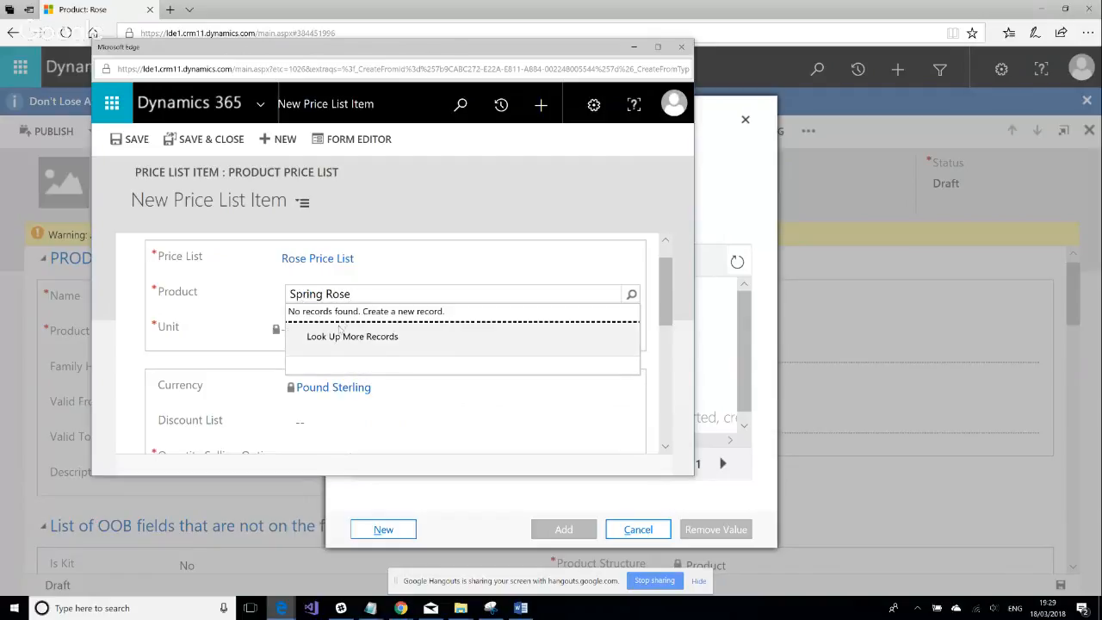
Try to find Spring Rose in the full product lookup, using the All Products, Families & Bundles view.
left_click(321, 337)
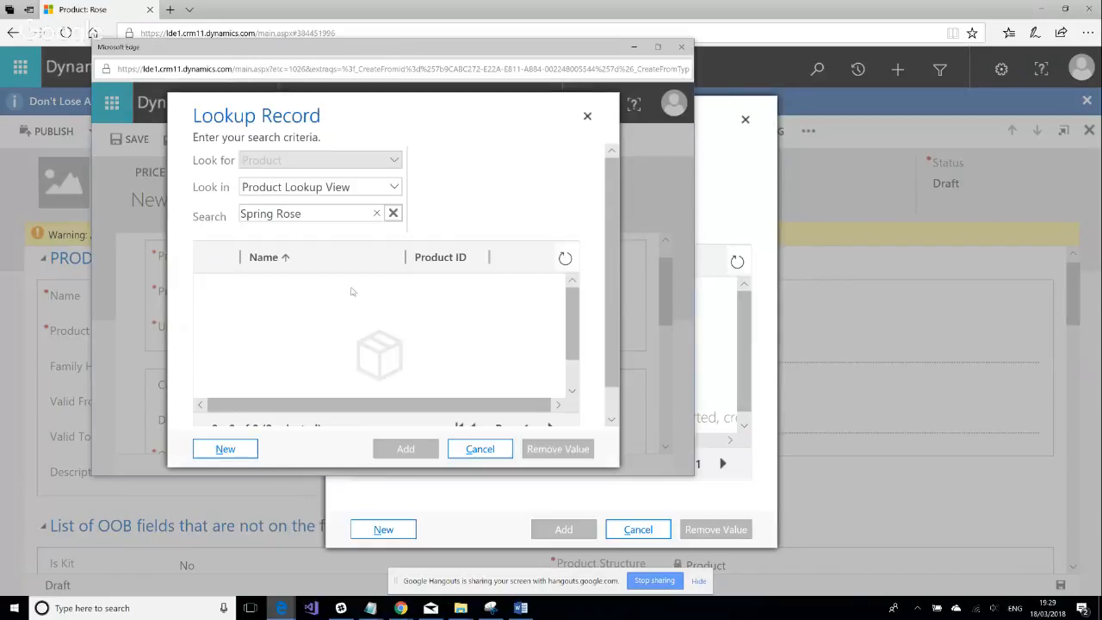
left_click(392, 213)
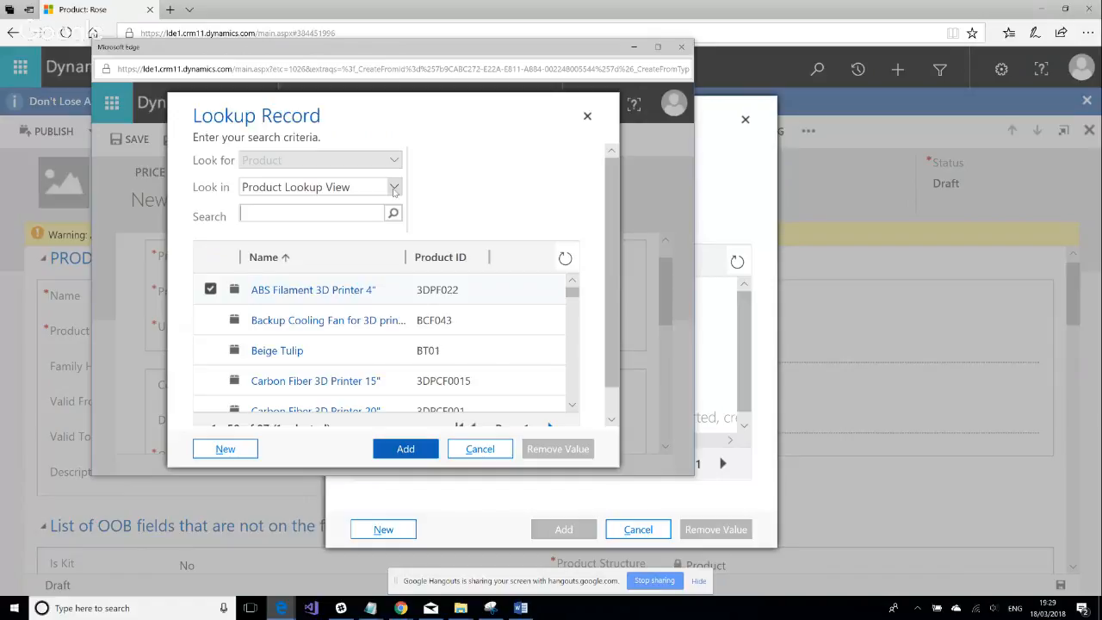
left_click(394, 188)
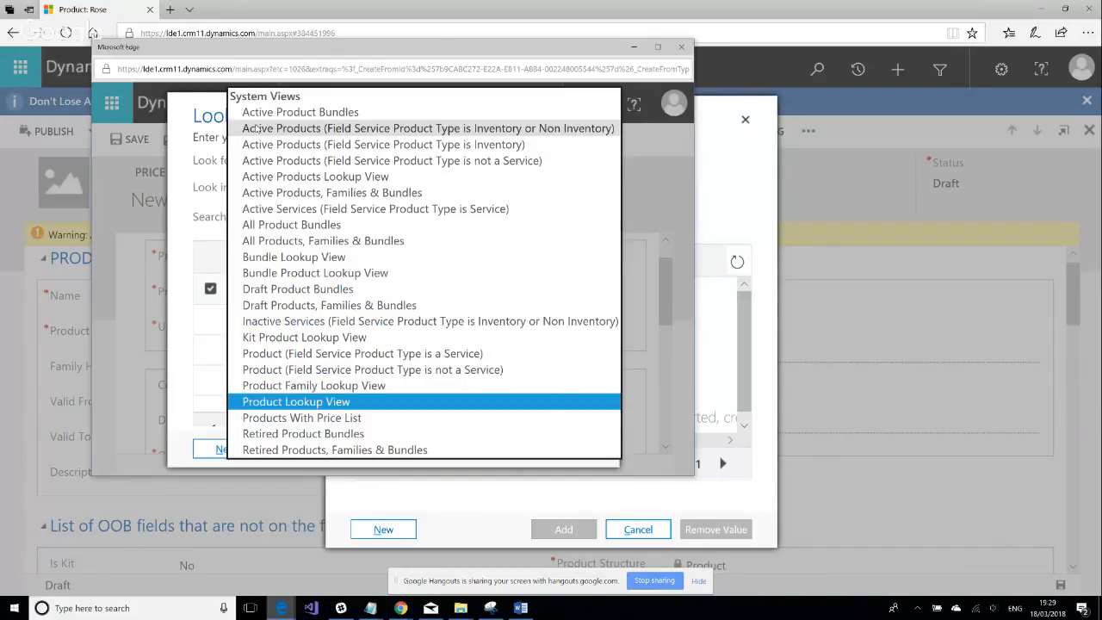
left_click(284, 241)
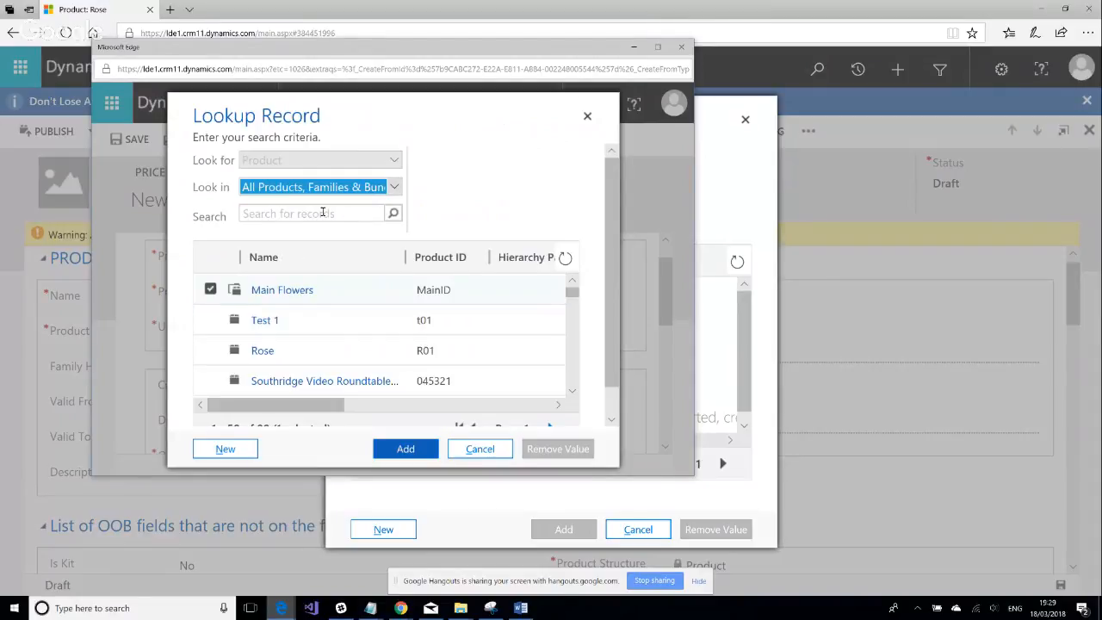
left_click(303, 216)
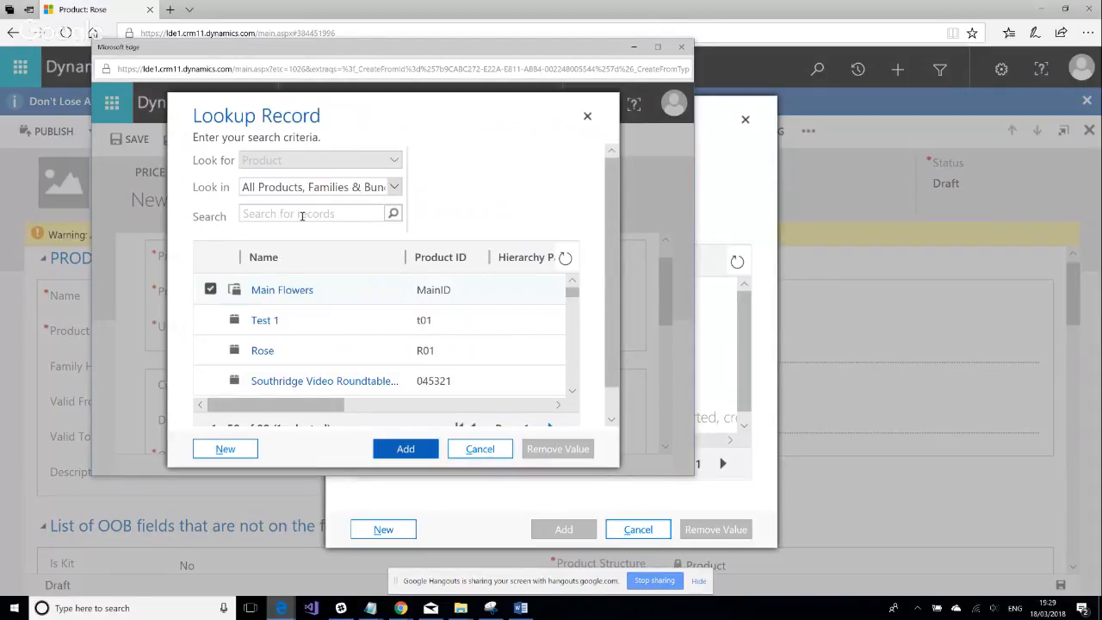
type("Spring Rose")
key("Return")
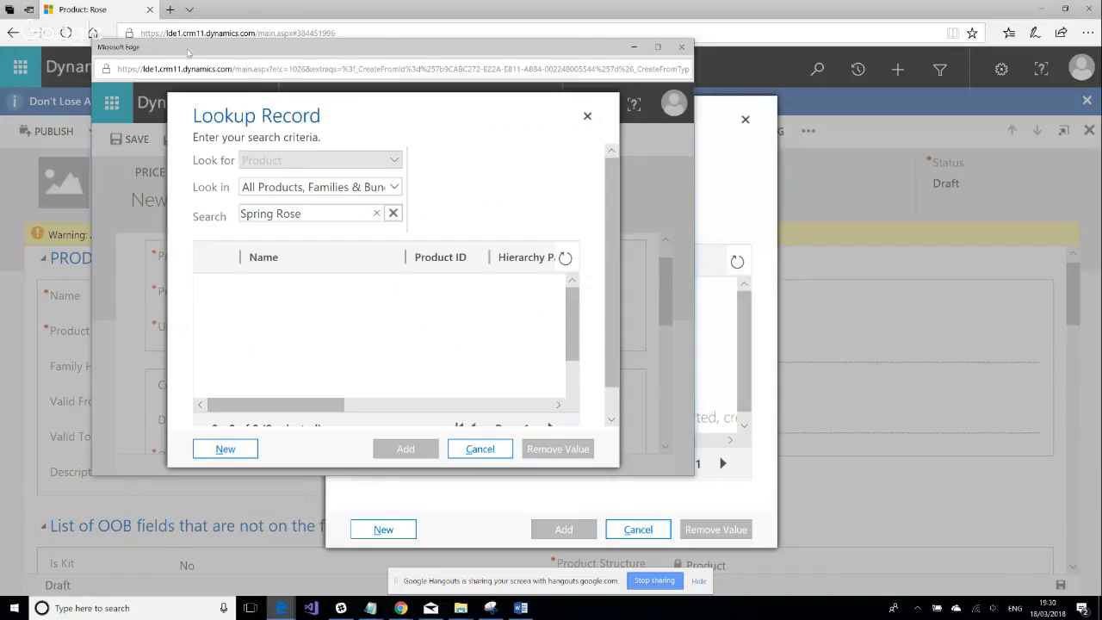
left_click(587, 117)
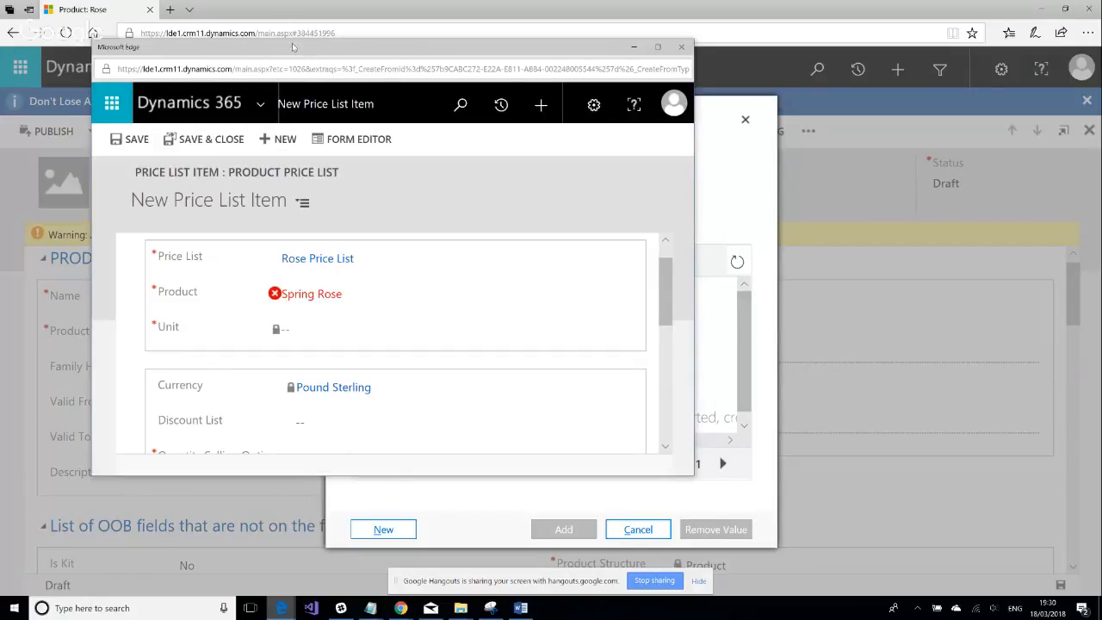
Replace the price list item's product entry with the product Rose.
mouse_move(291, 49)
left_mouse_down()
mouse_move(576, 66)
mouse_move(303, 52)
left_mouse_up()
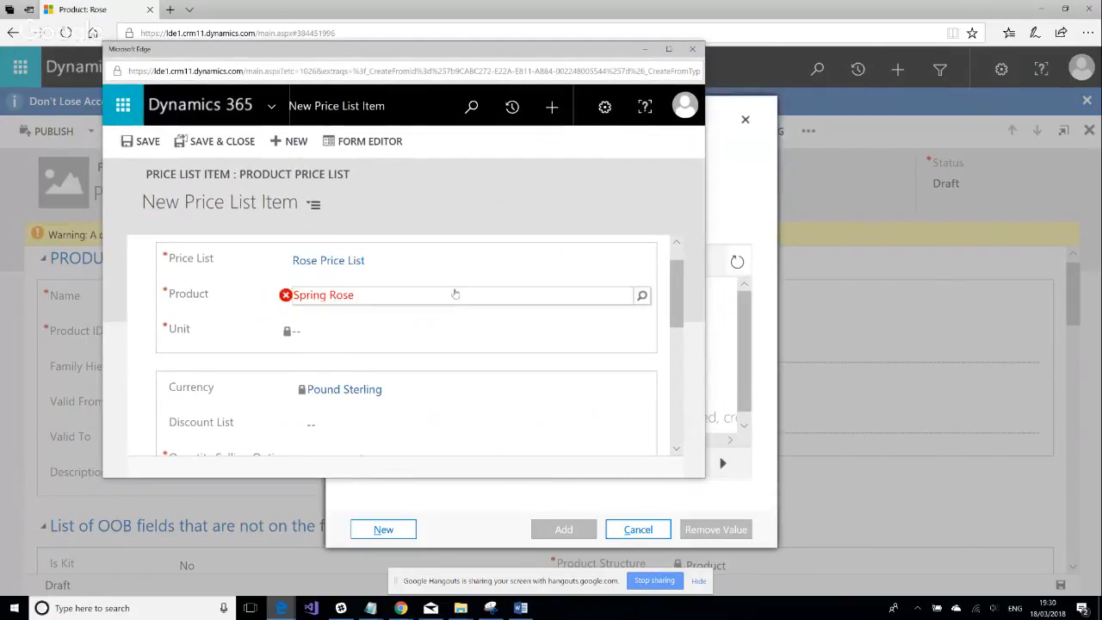
left_click(402, 294)
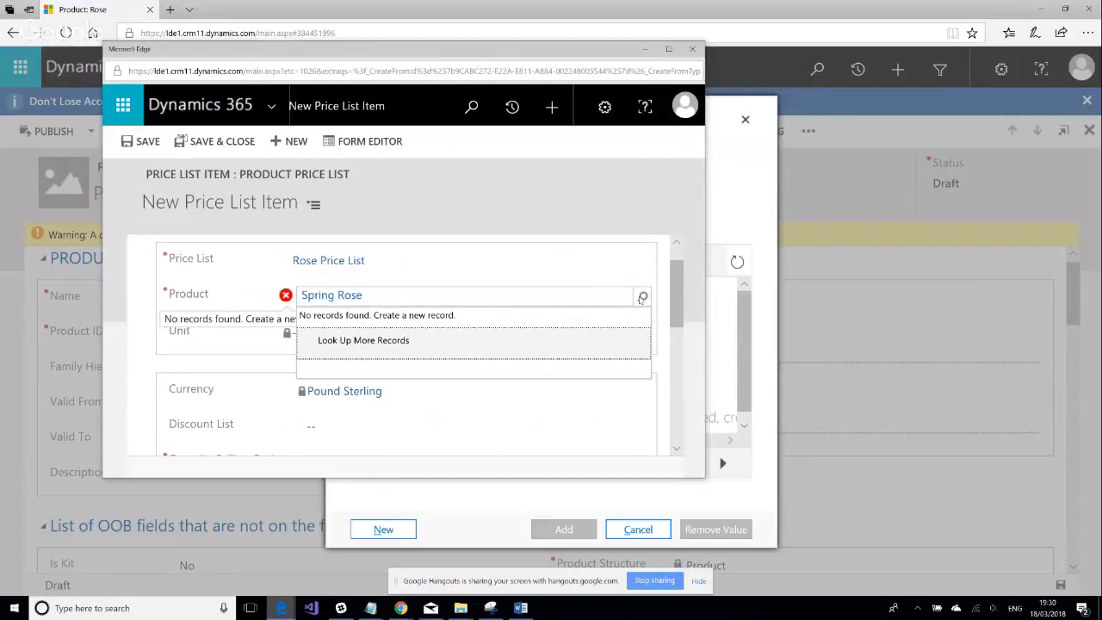
left_click(641, 297)
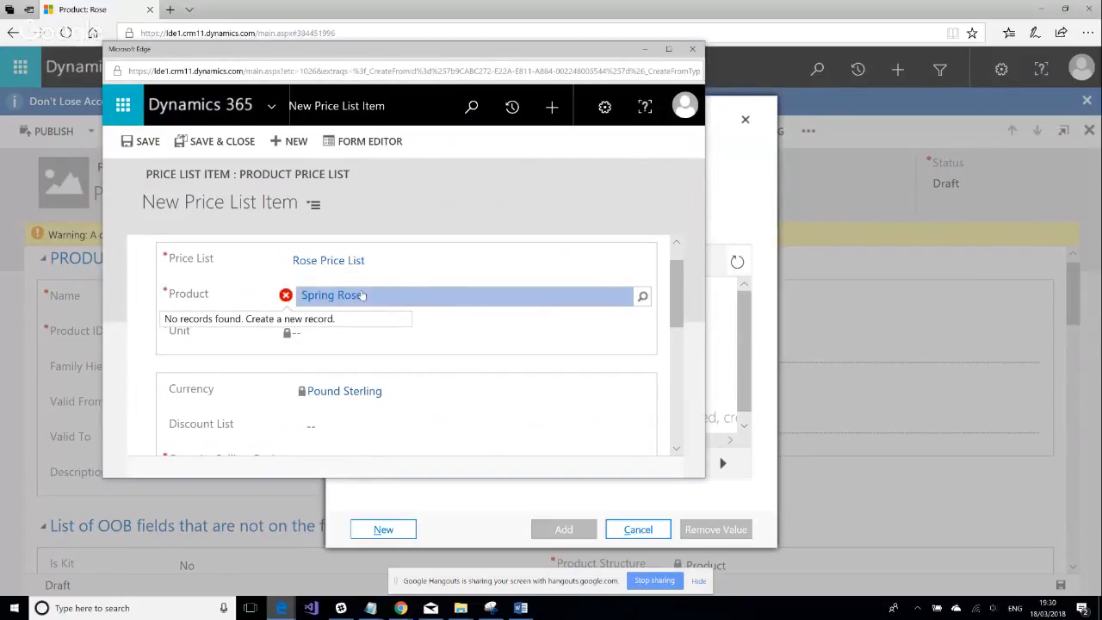
left_click(645, 300)
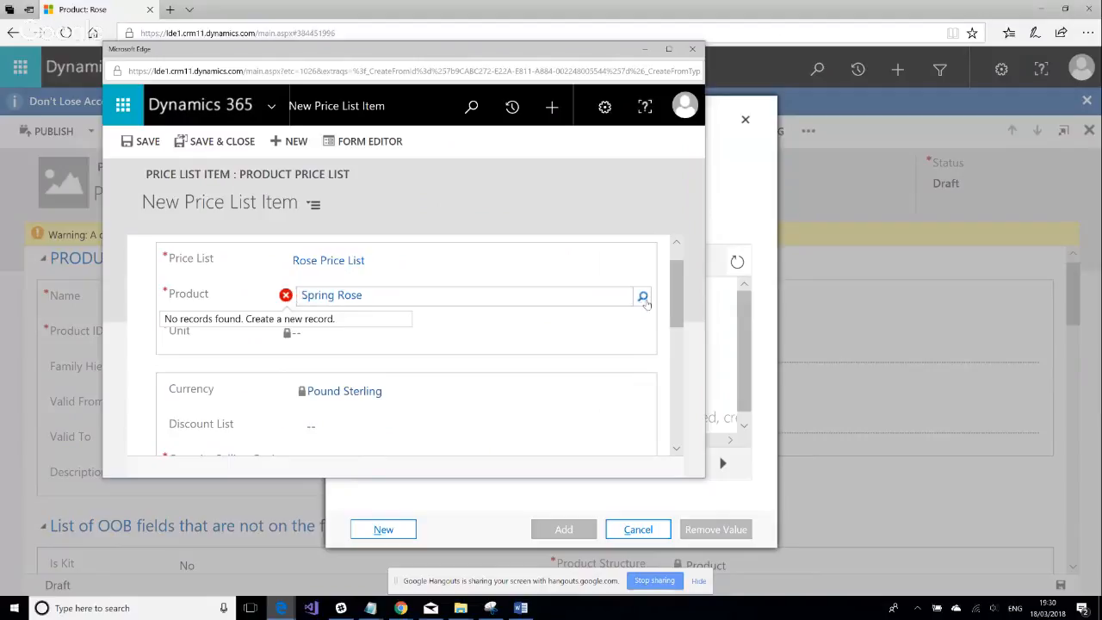
left_click(509, 301)
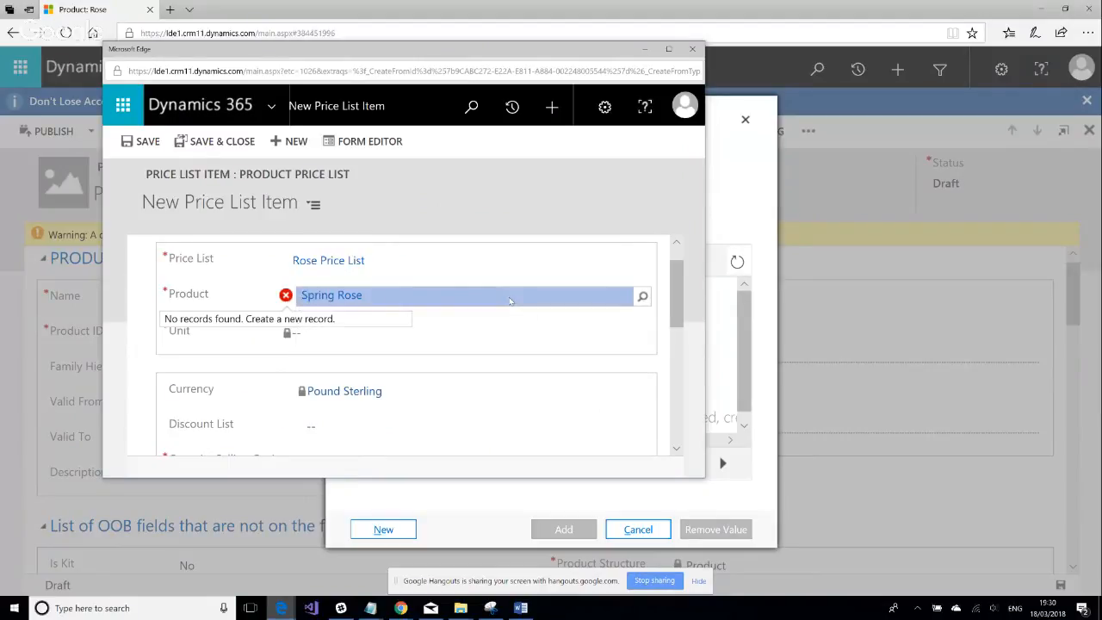
key("BackSpace")
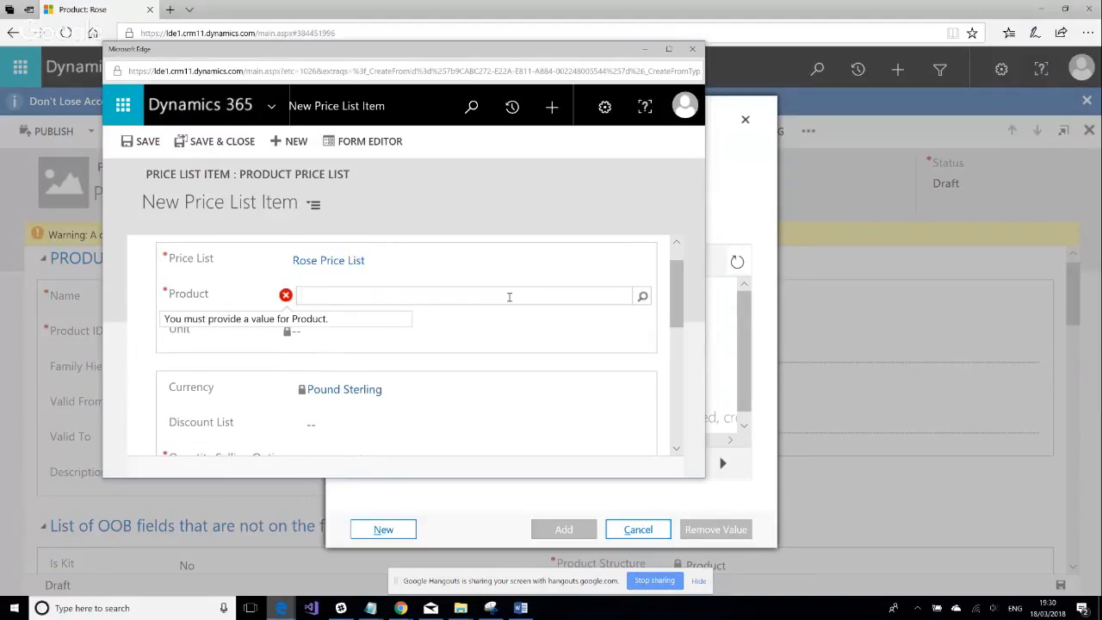
type("Rose")
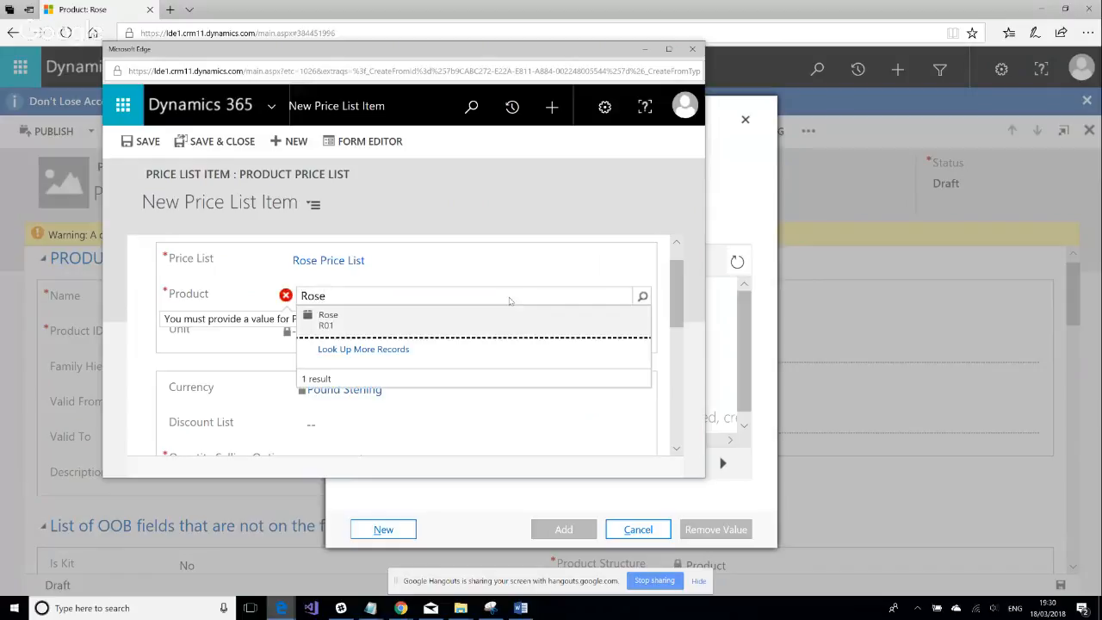
left_click(327, 320)
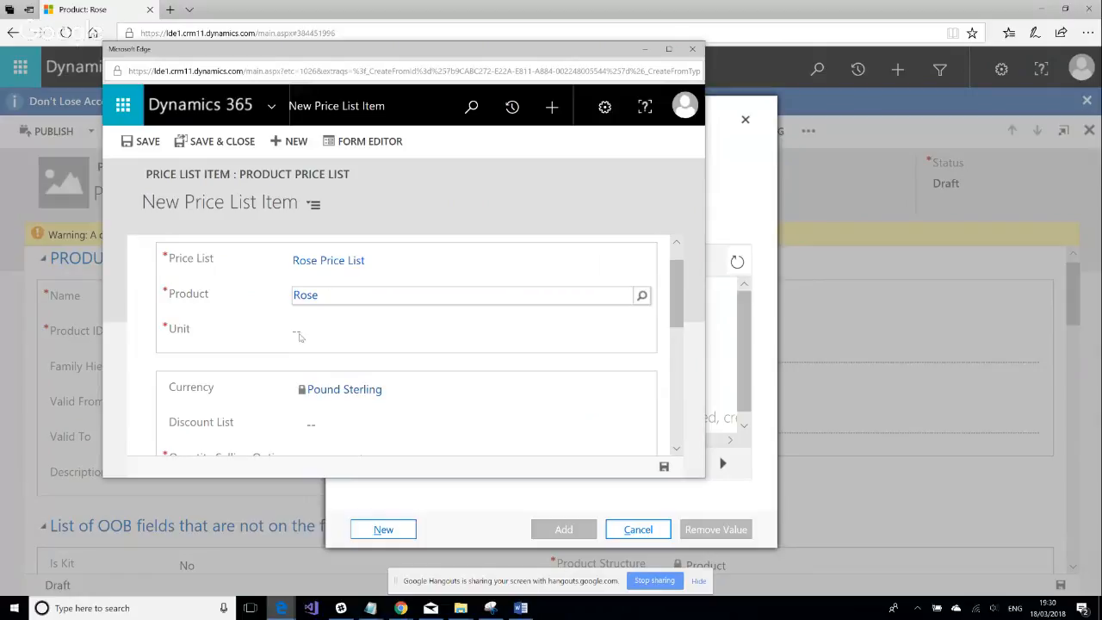
Set the price list item's unit to 5 Spring Roses.
left_click(643, 333)
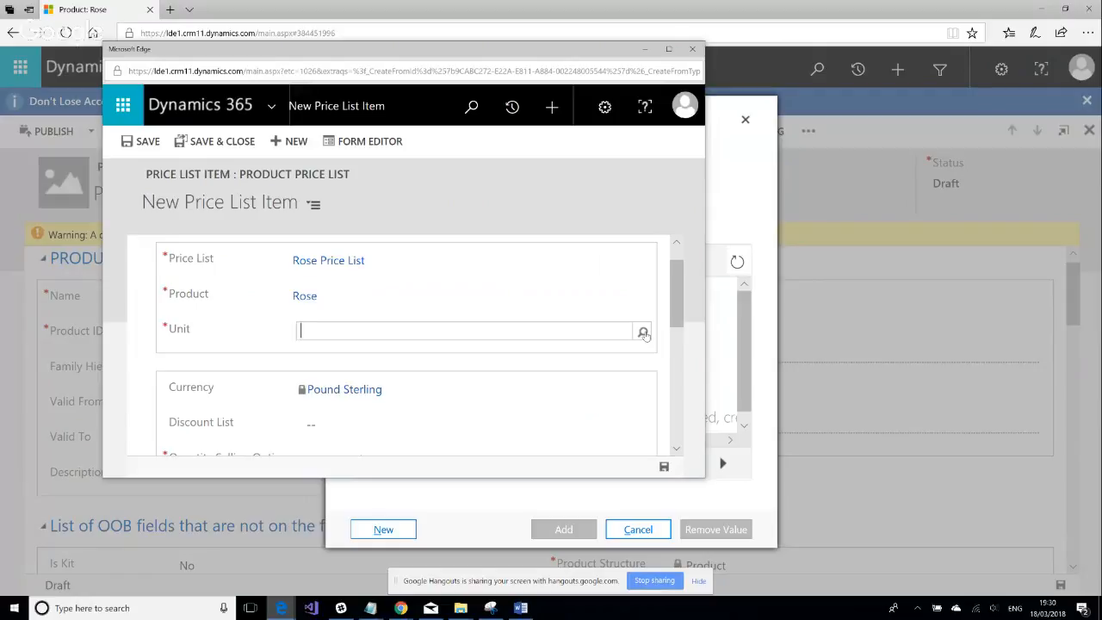
left_click(643, 334)
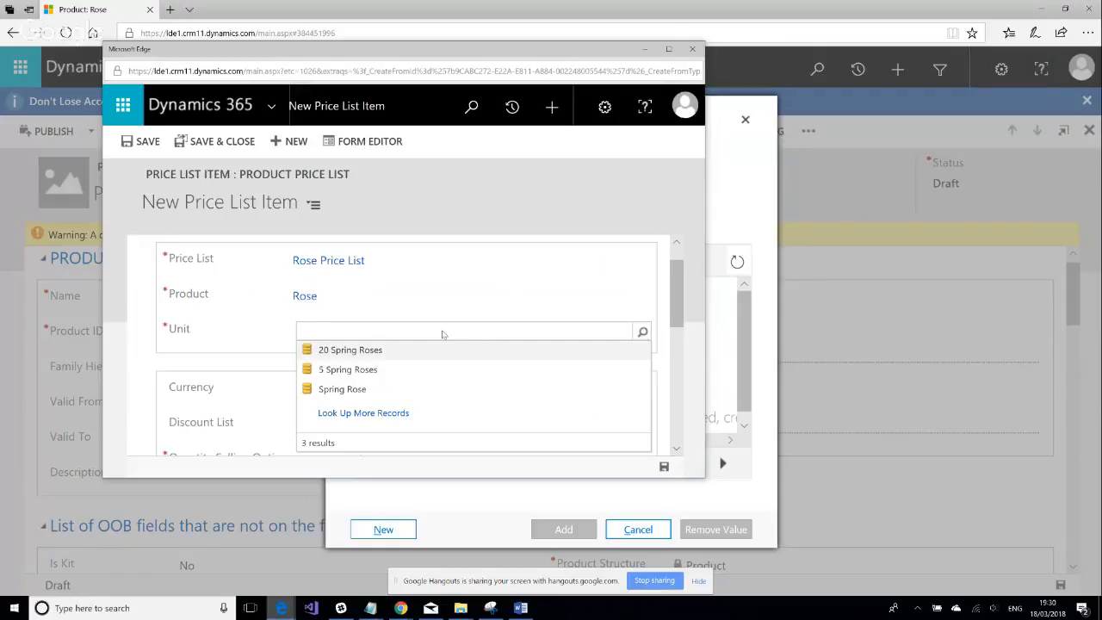
left_click(342, 375)
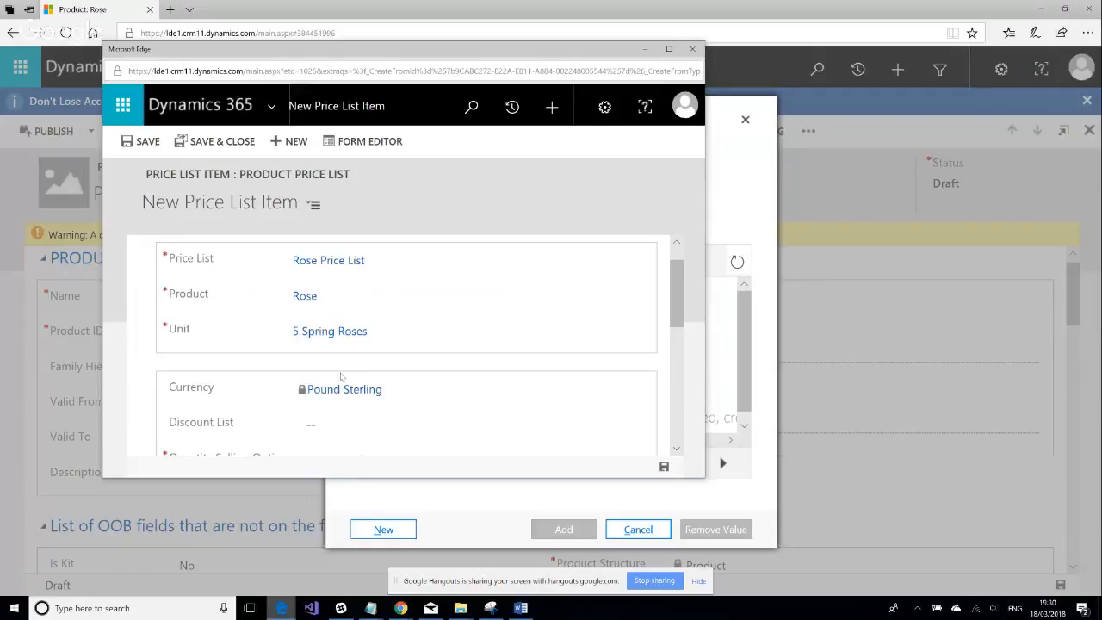
Set the price list item's amount to £10 and save the record.
scroll(255, 321, "down", 2)
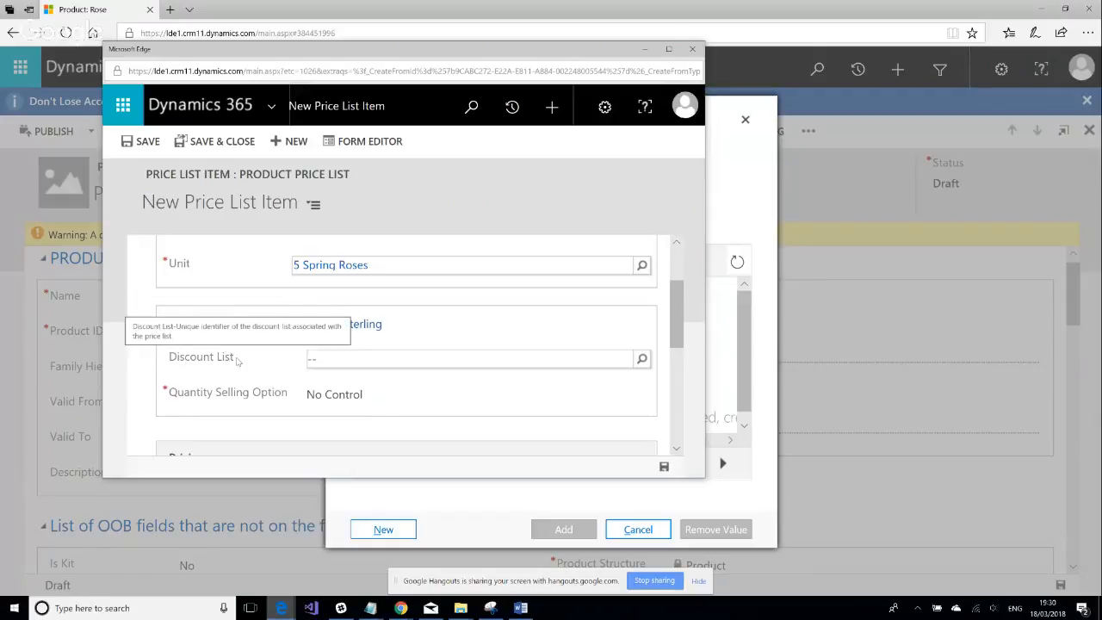
scroll(258, 358, "down", 5)
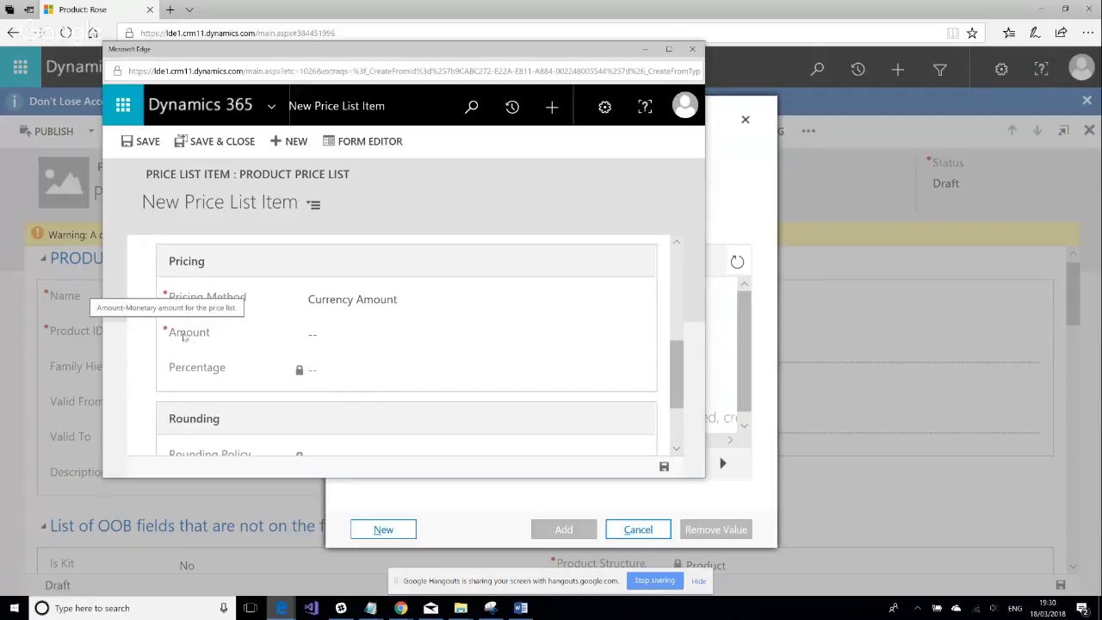
left_click(341, 335)
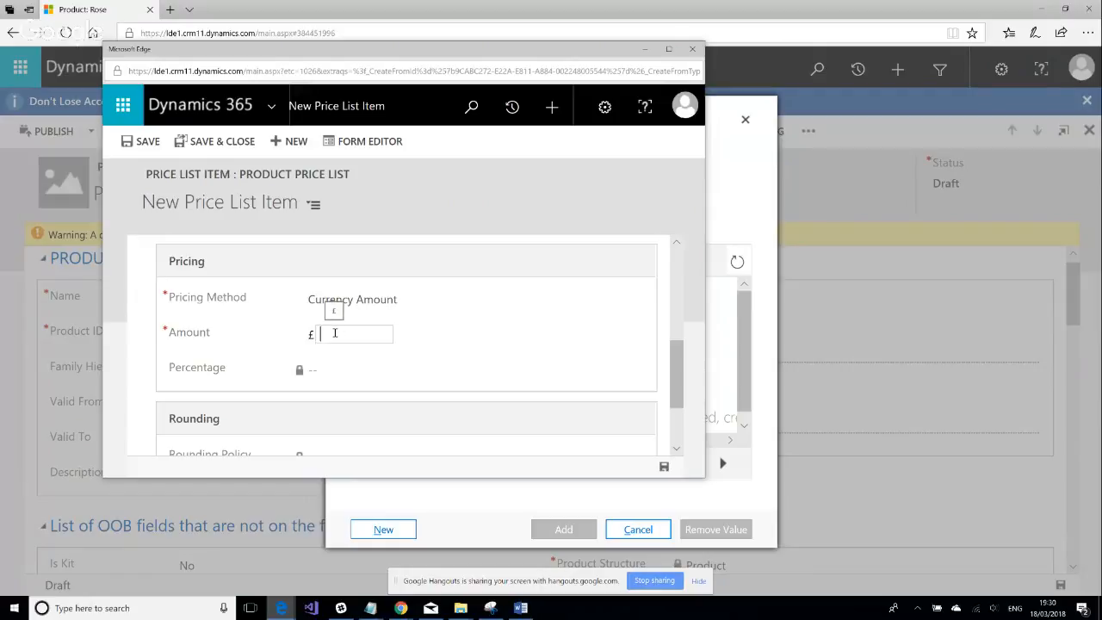
type("10")
left_click(663, 467)
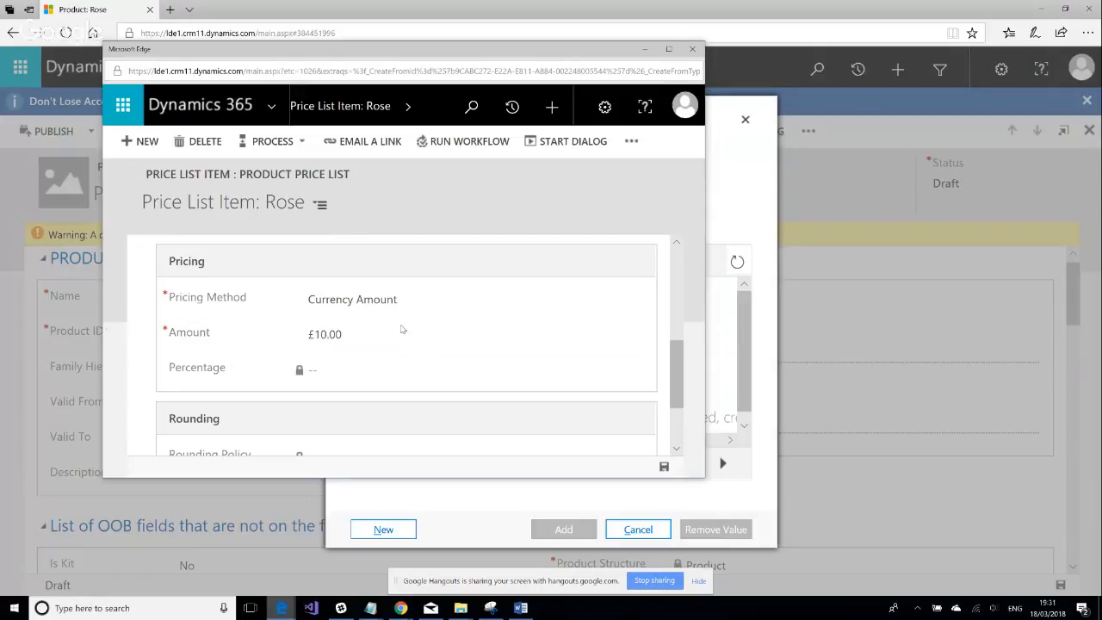
Start a new discount list from the Rose price list item's Discount List lookup.
scroll(404, 358, "up", 1)
scroll(375, 356, "up", 3)
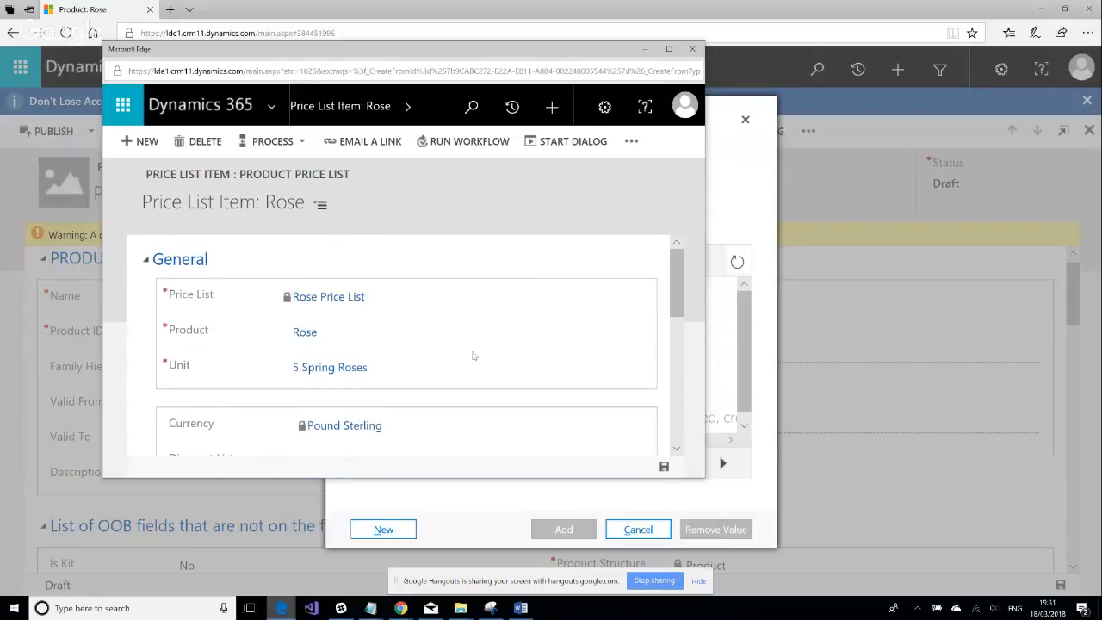
scroll(468, 351, "down", 2)
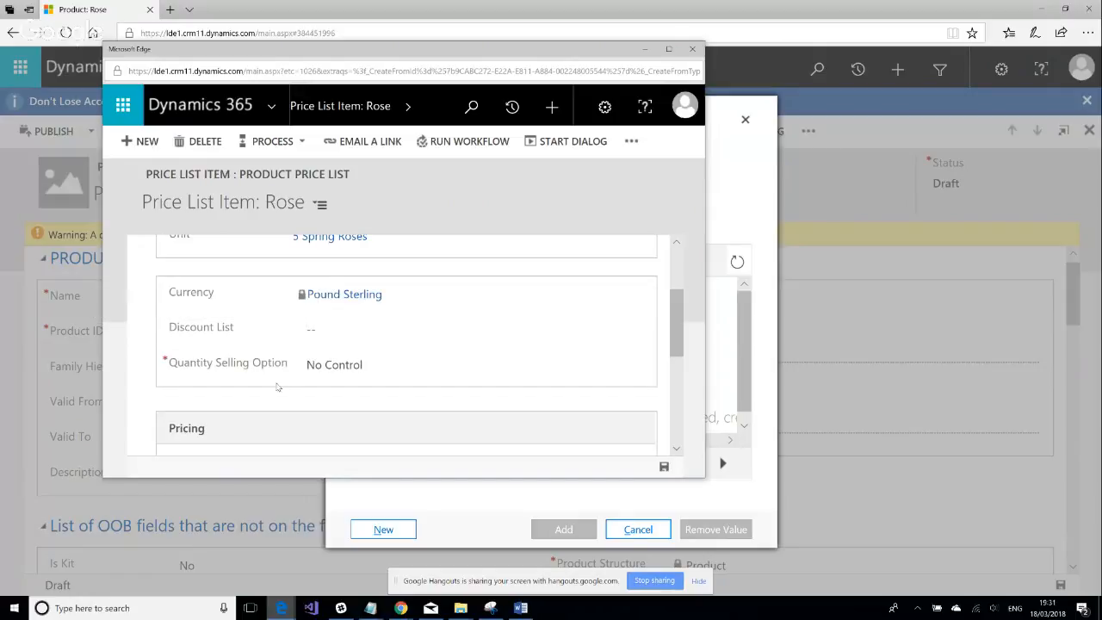
scroll(254, 332, "up", 2)
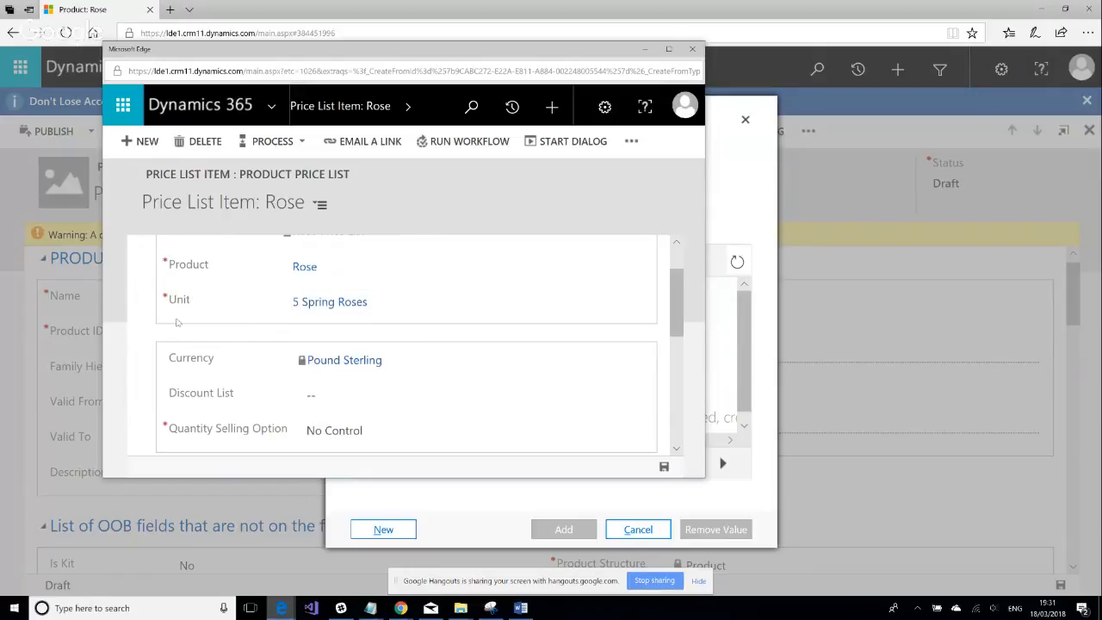
scroll(229, 346, "down", 1)
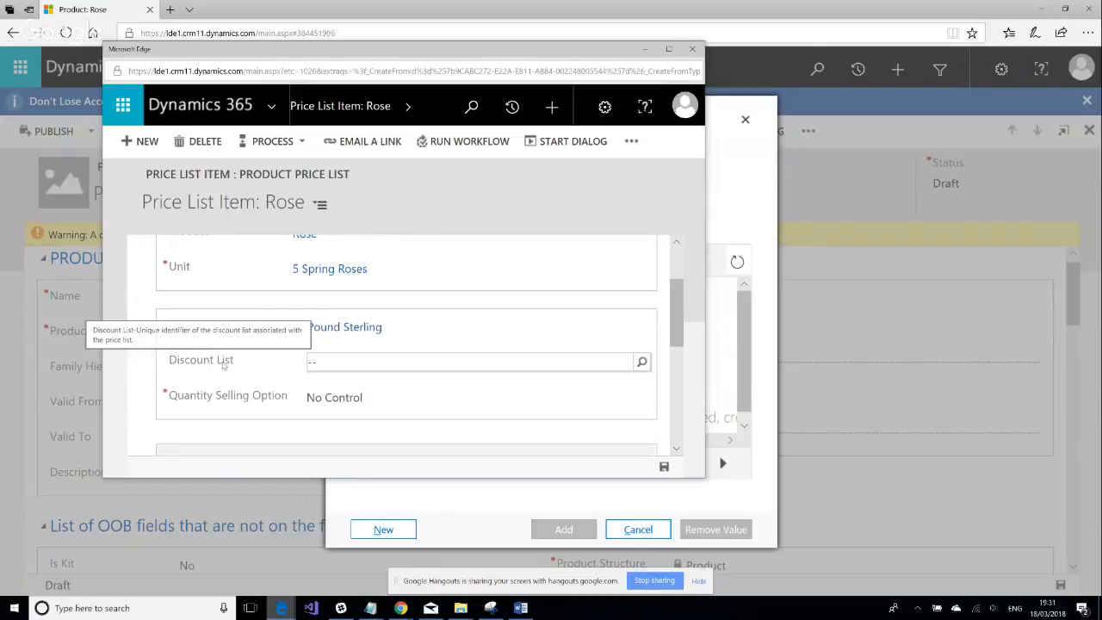
left_click(642, 365)
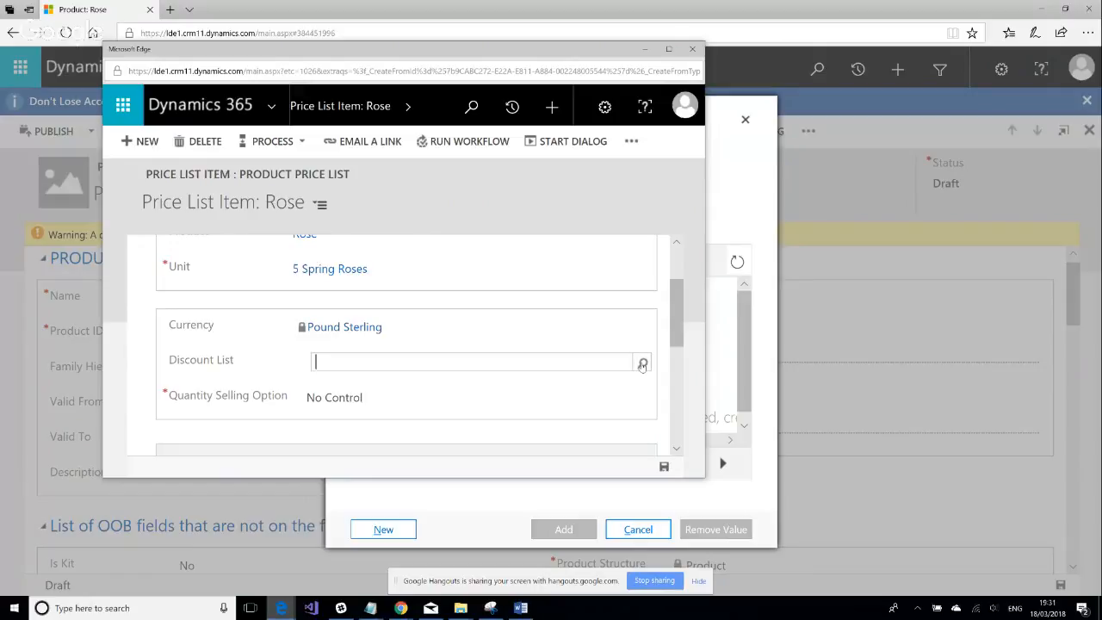
left_click(645, 364)
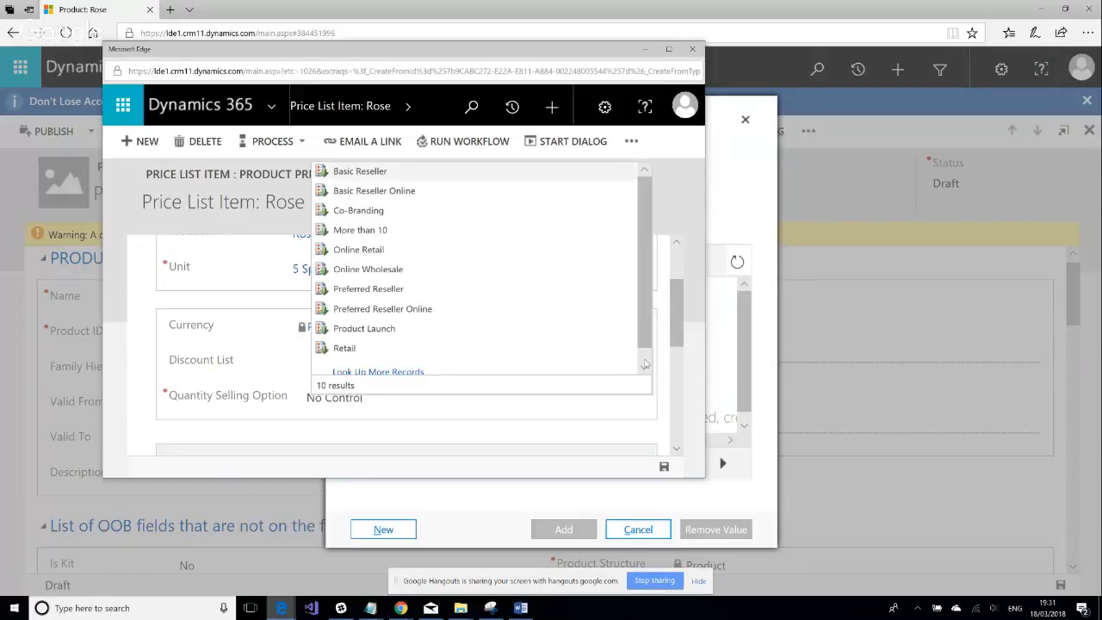
left_click(385, 371)
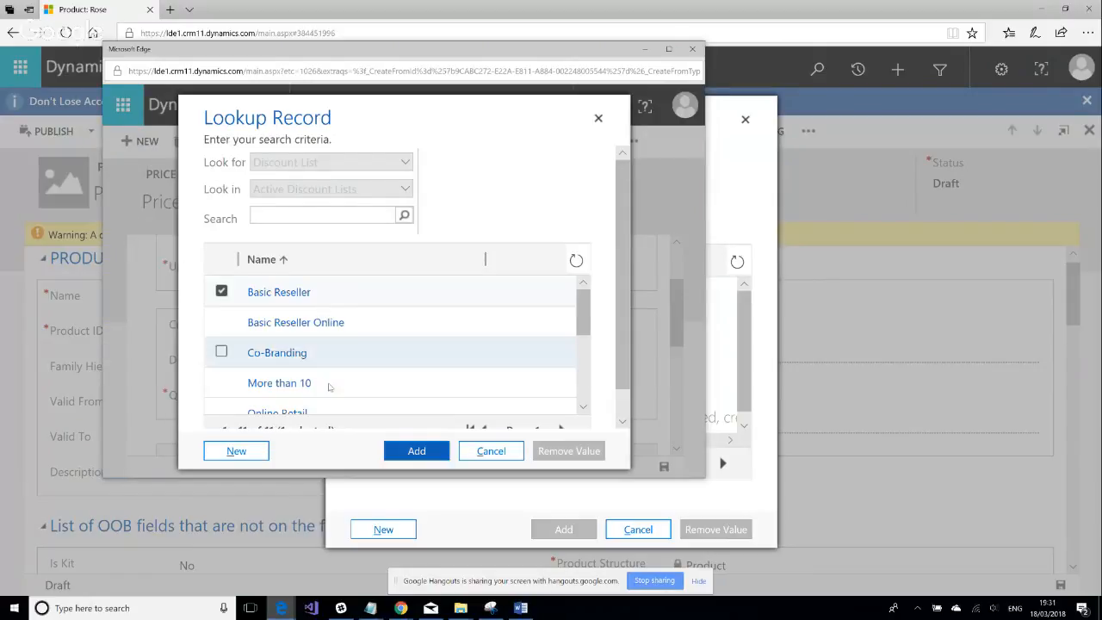
left_click(251, 456)
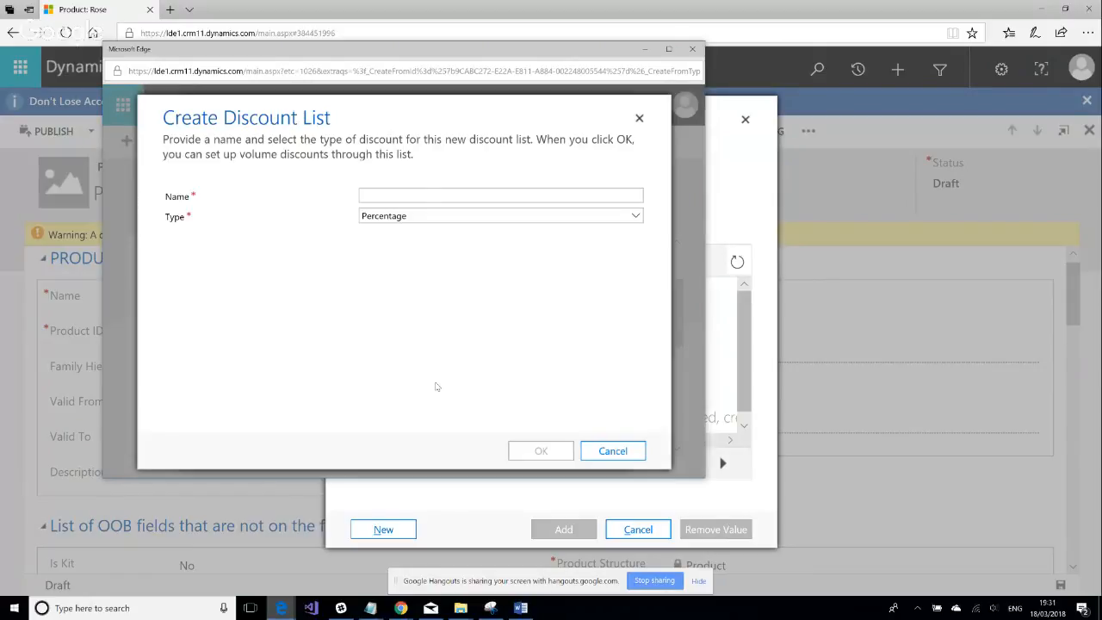
Name the new discount list Roses Discount List and create it.
left_click(413, 194)
type("Roses")
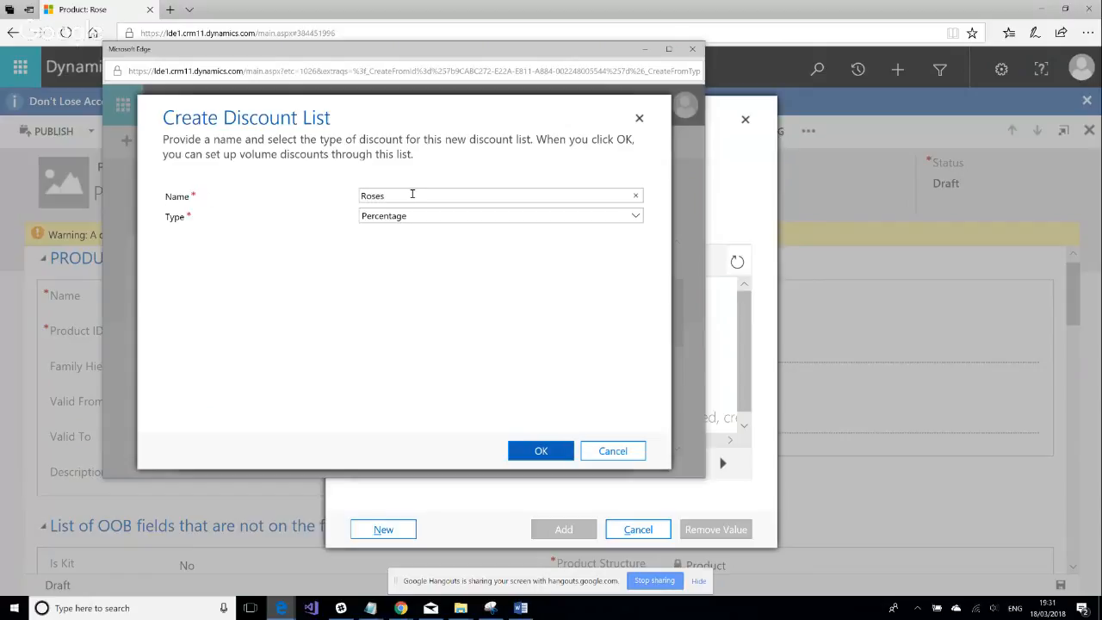
type(" Discounyt")
key("BackSpace")
left_click(537, 457)
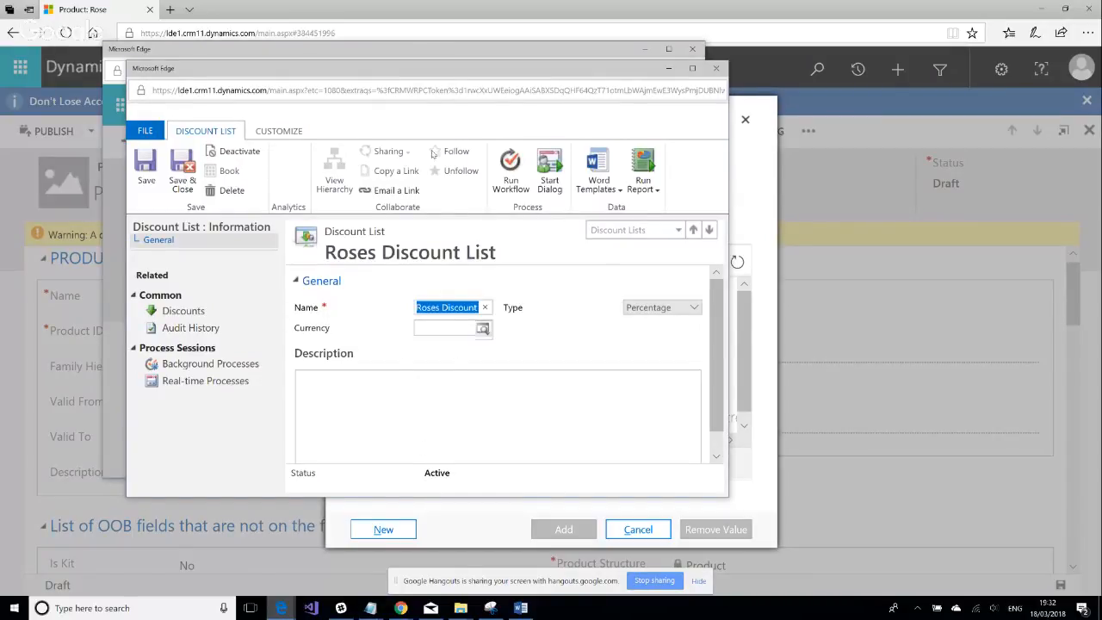
Add a new discount to Roses Discount List with begin quantity 2 and end quantity 4.
left_click(535, 312)
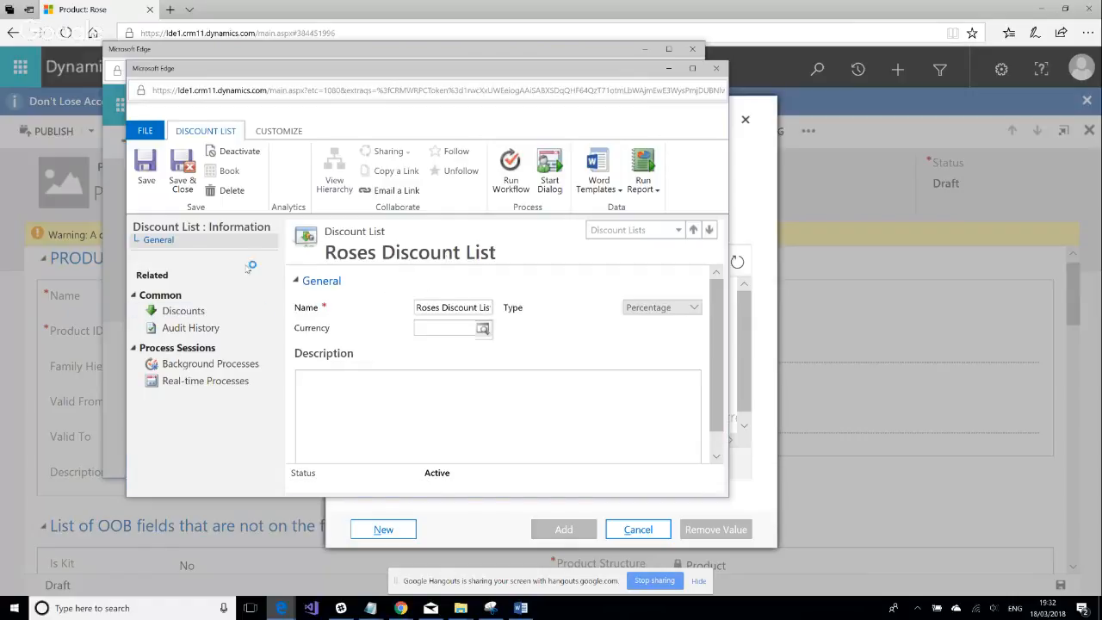
left_click(176, 315)
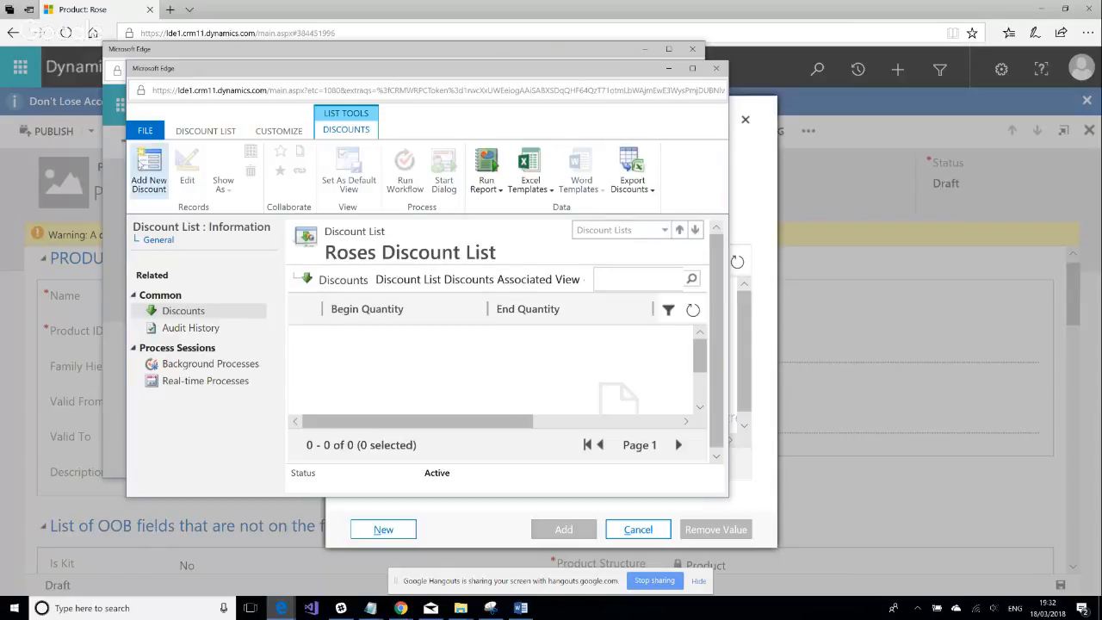
left_click(137, 177)
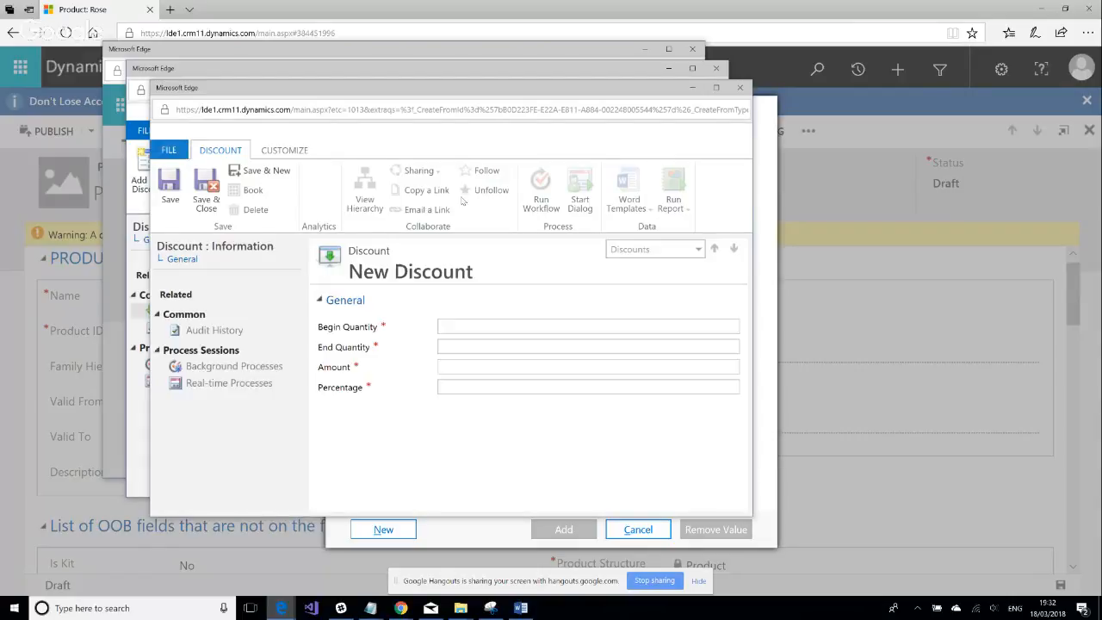
left_click(473, 328)
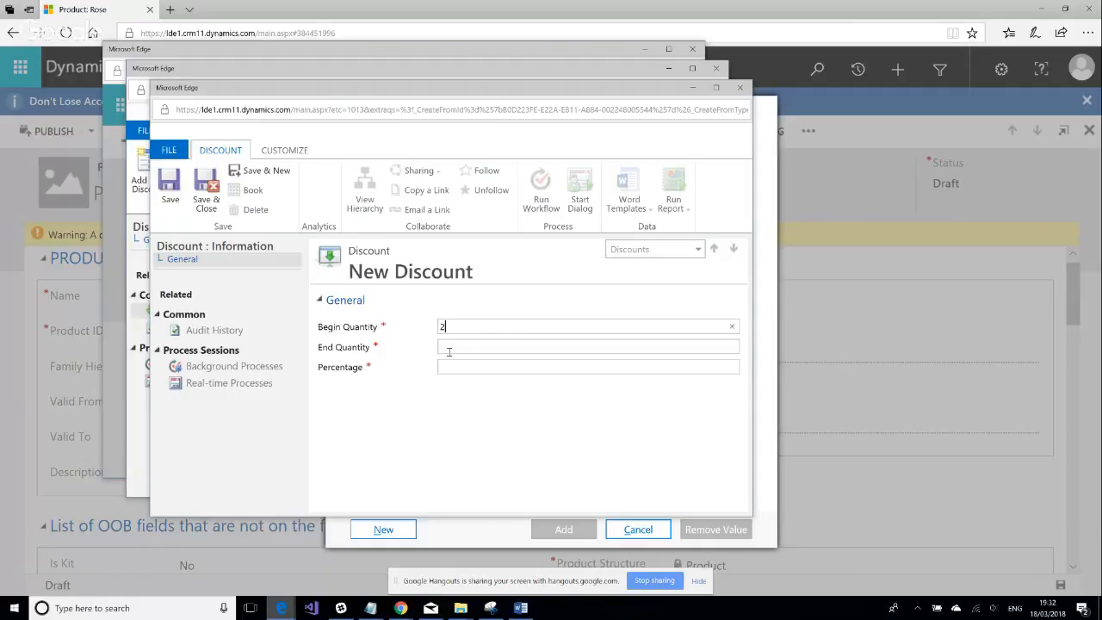
left_click(448, 351)
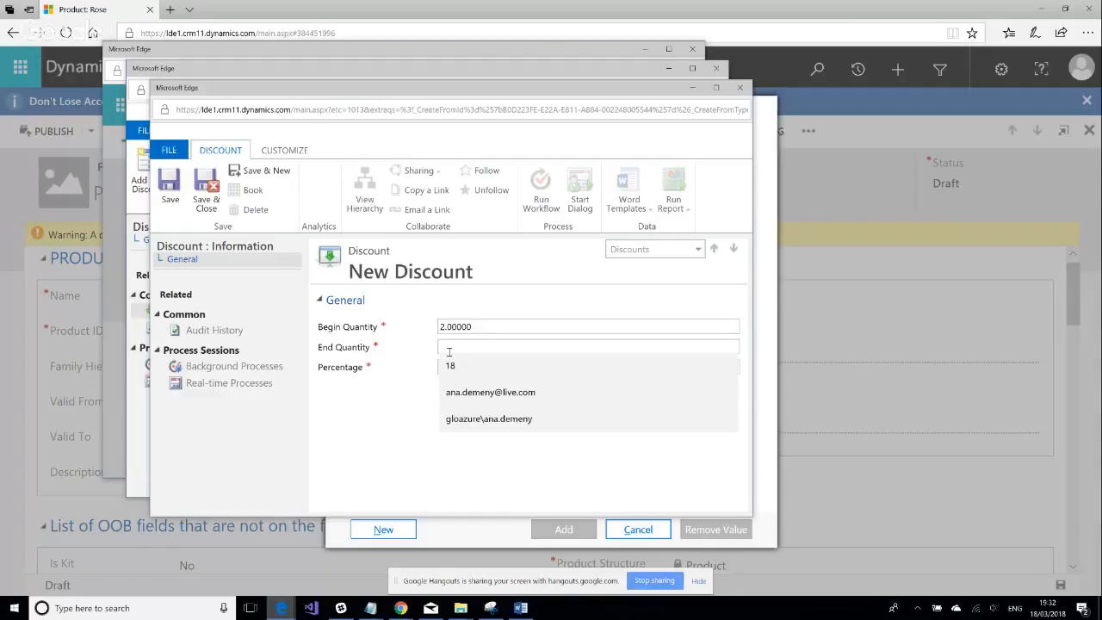
type("4")
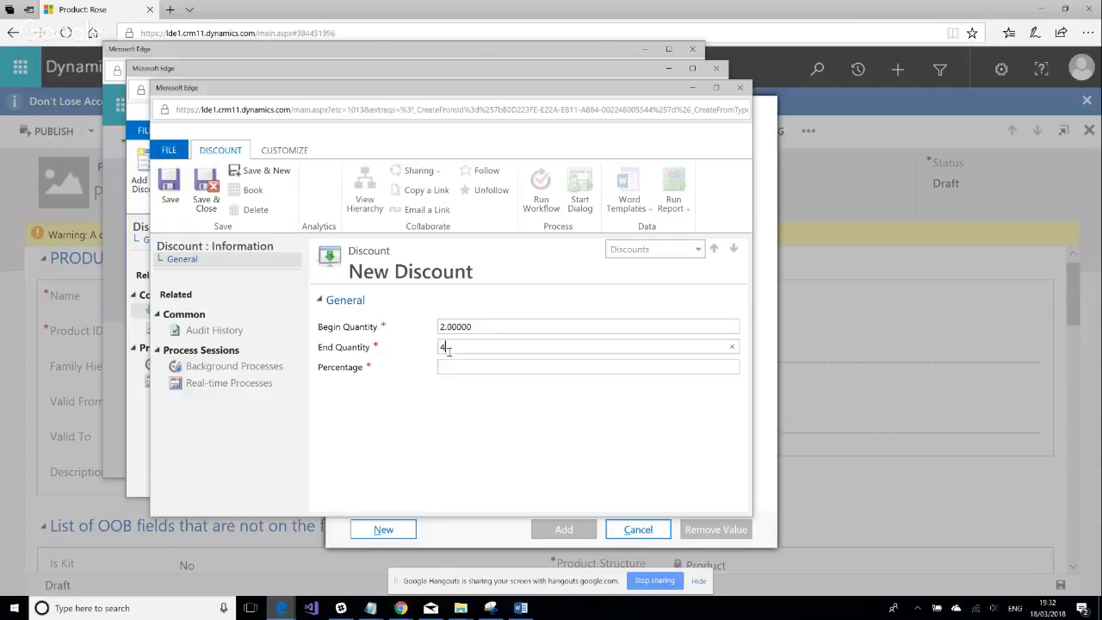
left_click(506, 306)
left_click(319, 301)
Set the discount's percentage to 10, save it and start another new discount.
left_click(501, 365)
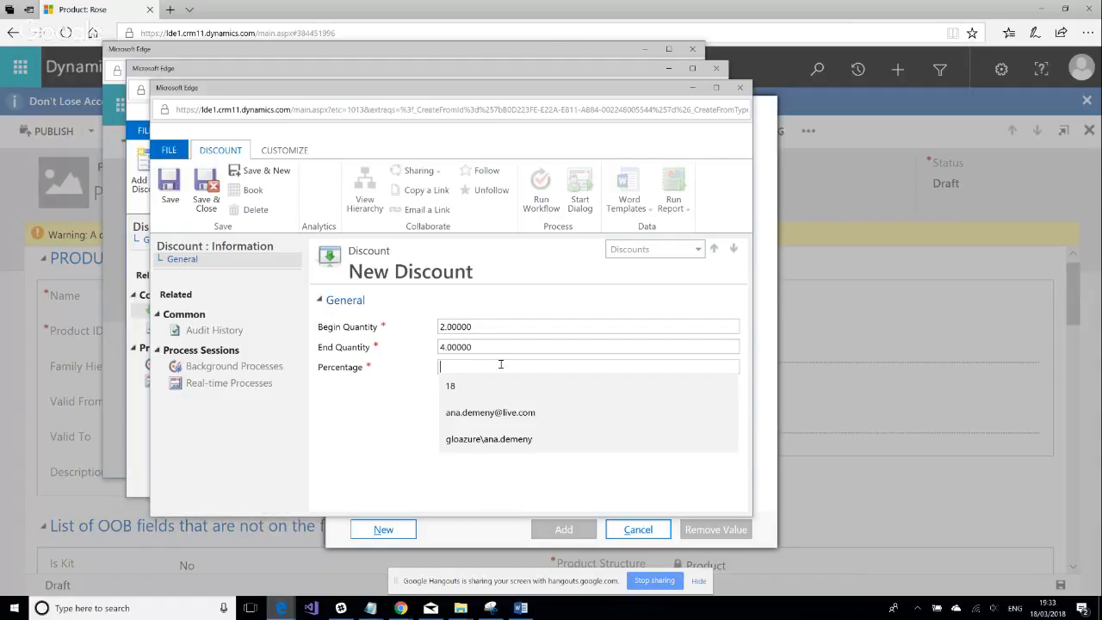
type("10")
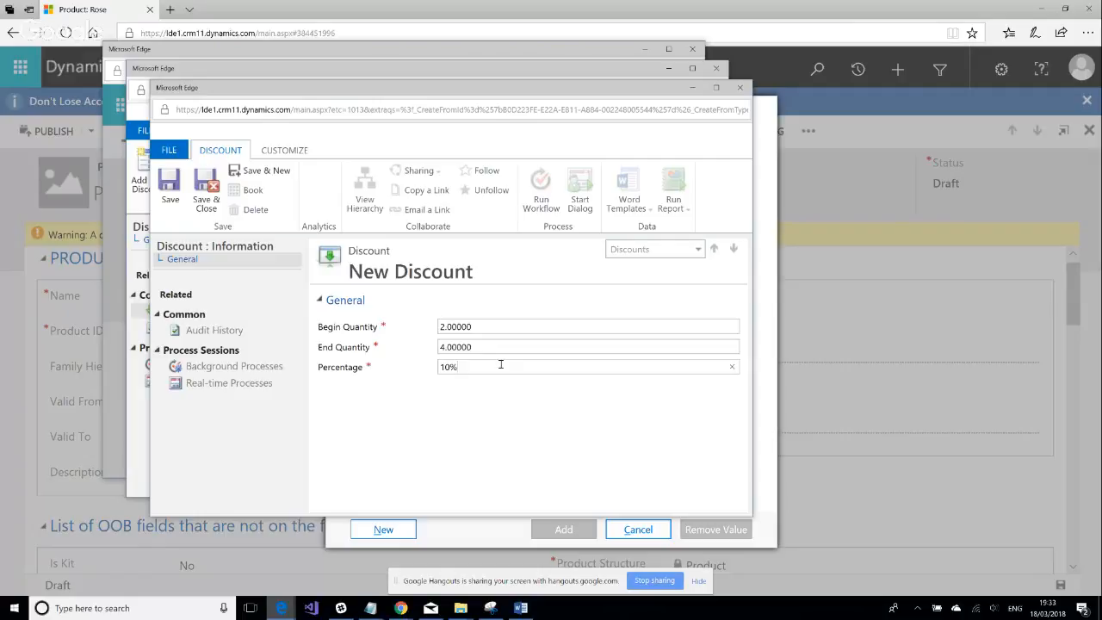
left_click(259, 170)
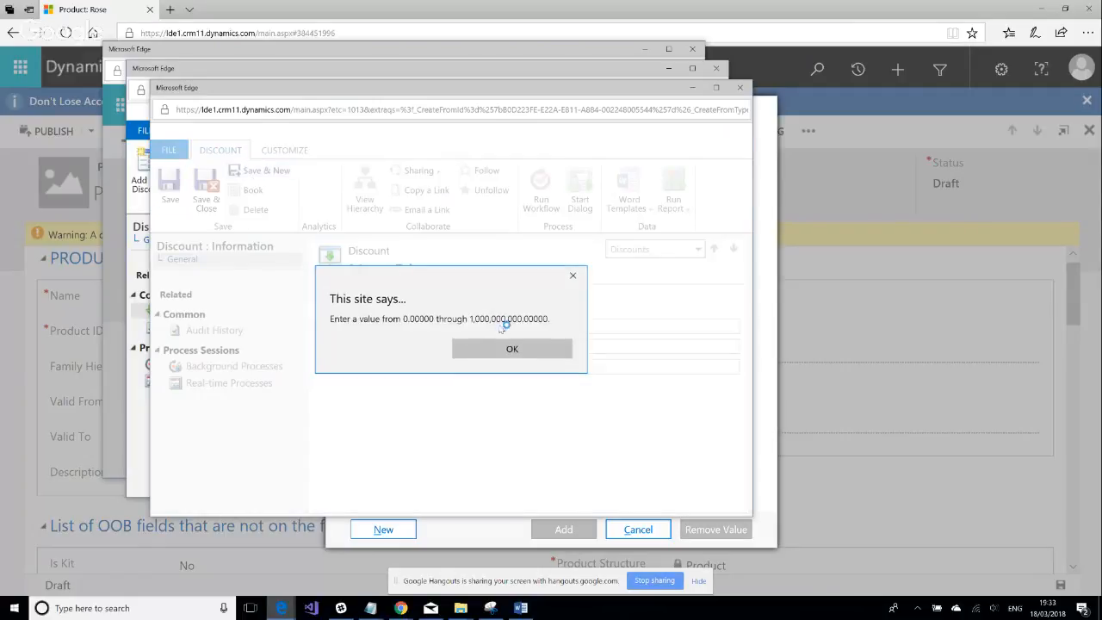
left_click(493, 351)
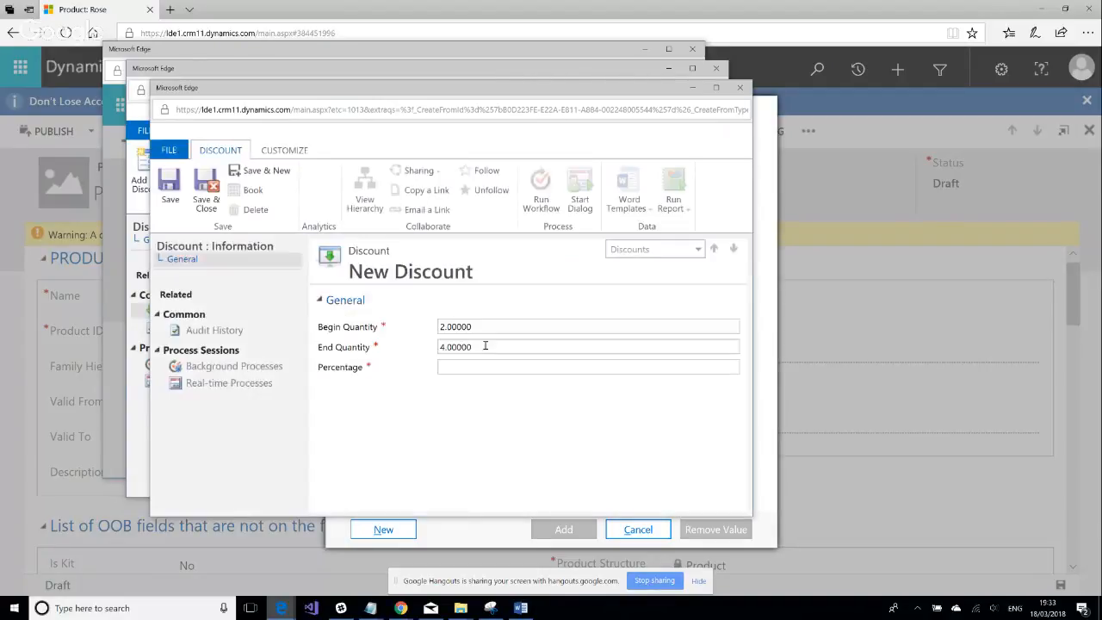
left_click(496, 371)
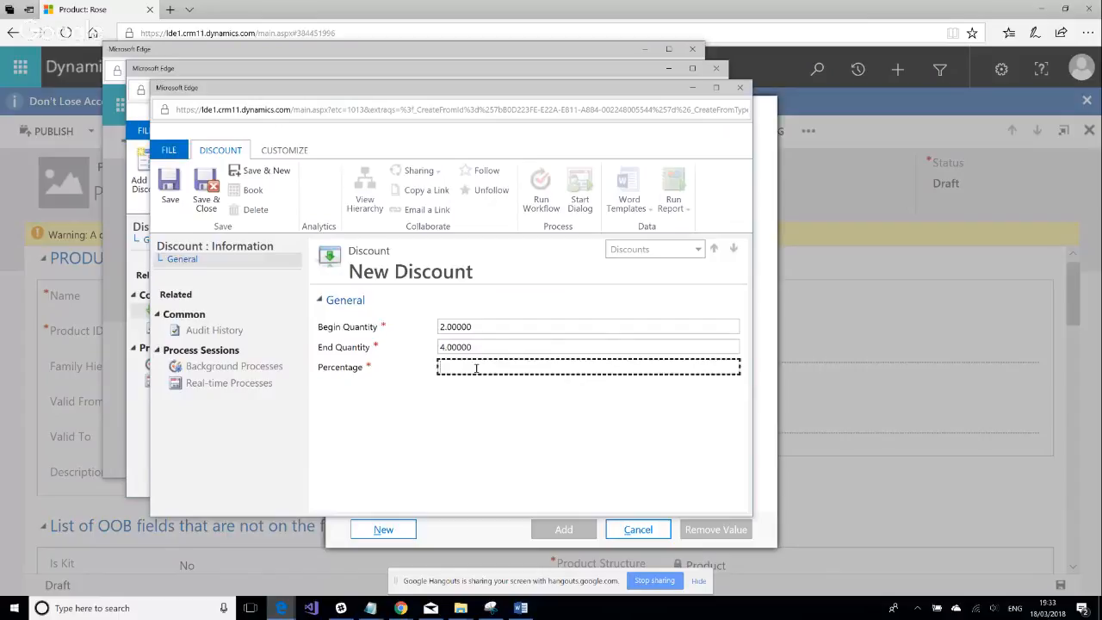
type("10")
left_click(540, 421)
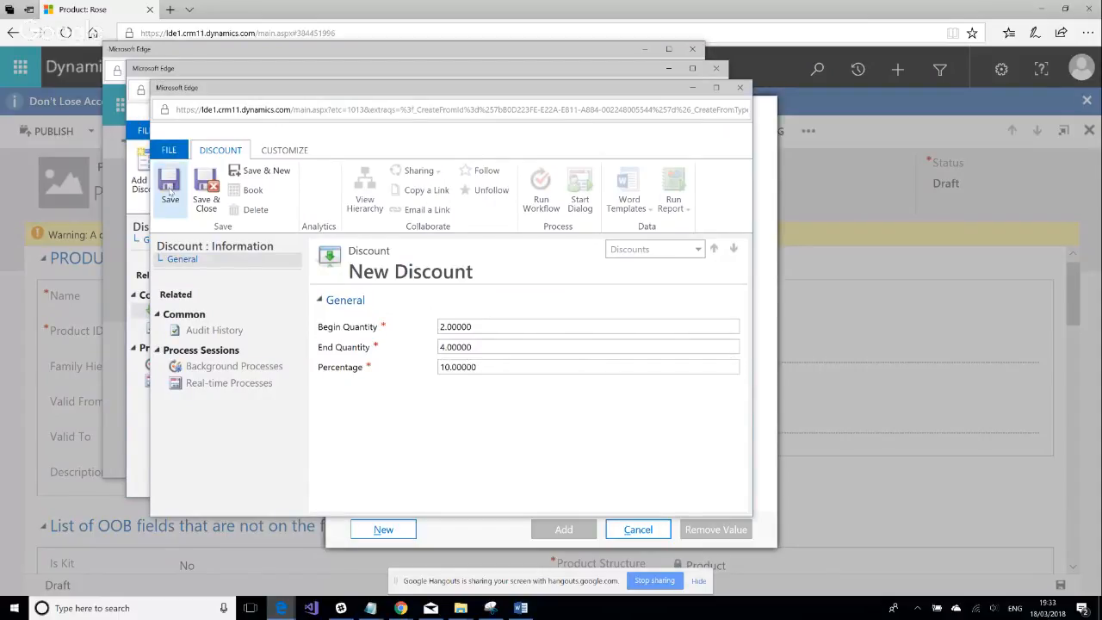
left_click(251, 172)
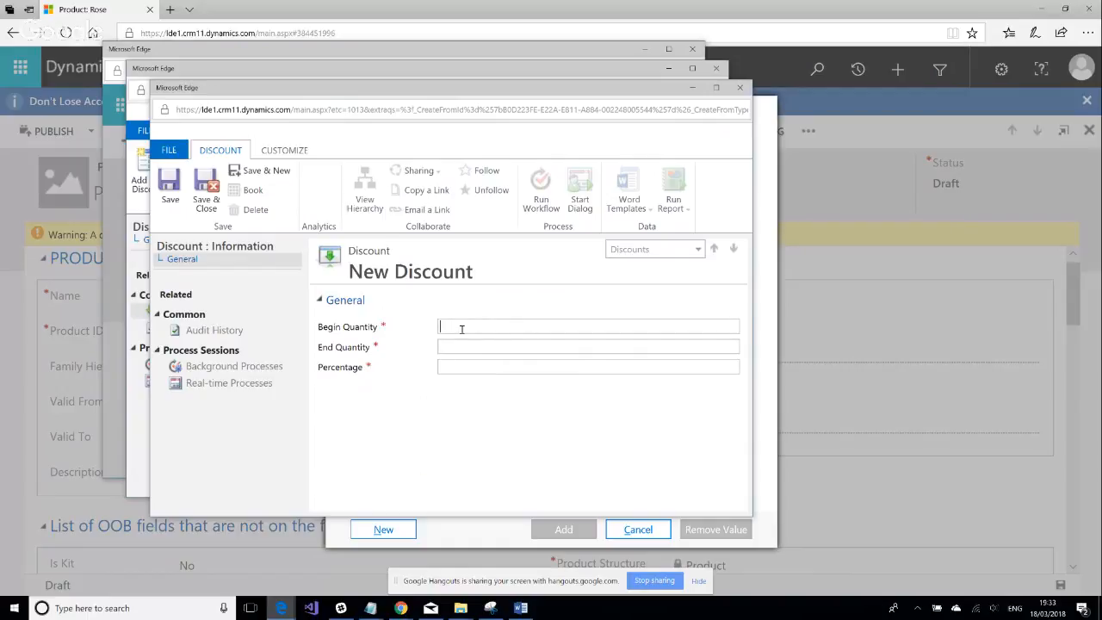
Fill in the second discount with begin quantity 5, end quantity 7 and percentage 15, and save and close it.
left_click(460, 345)
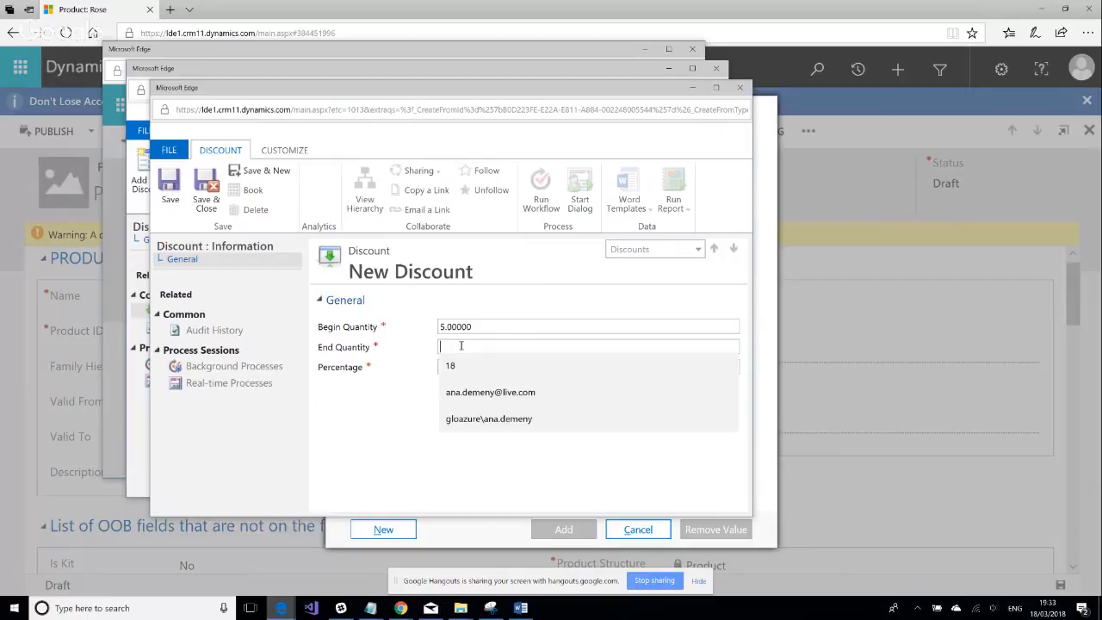
type("6")
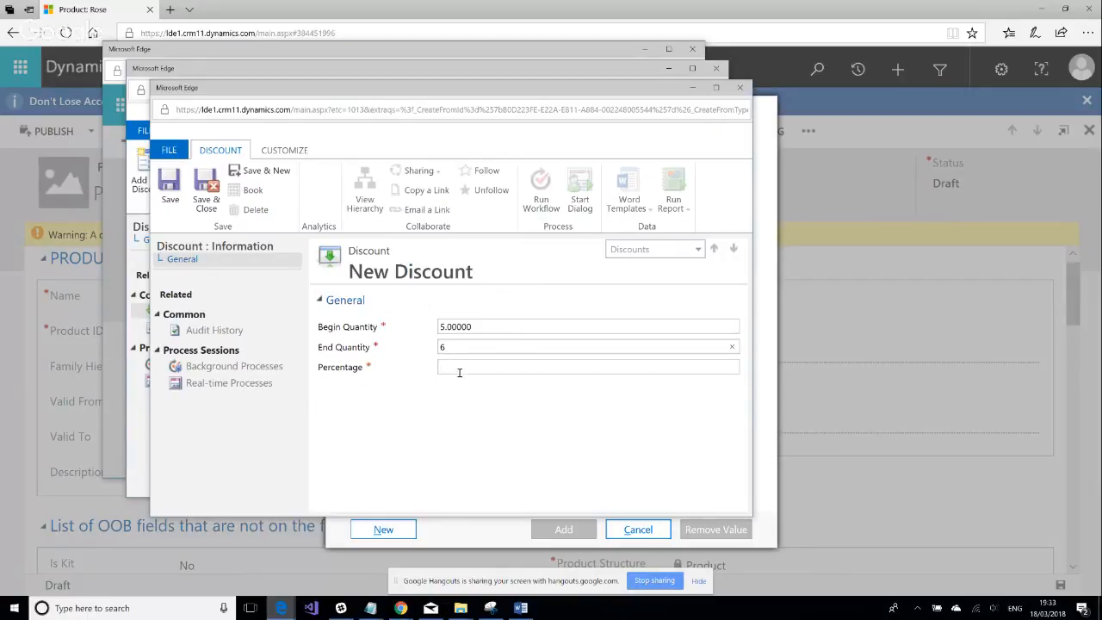
left_click(462, 371)
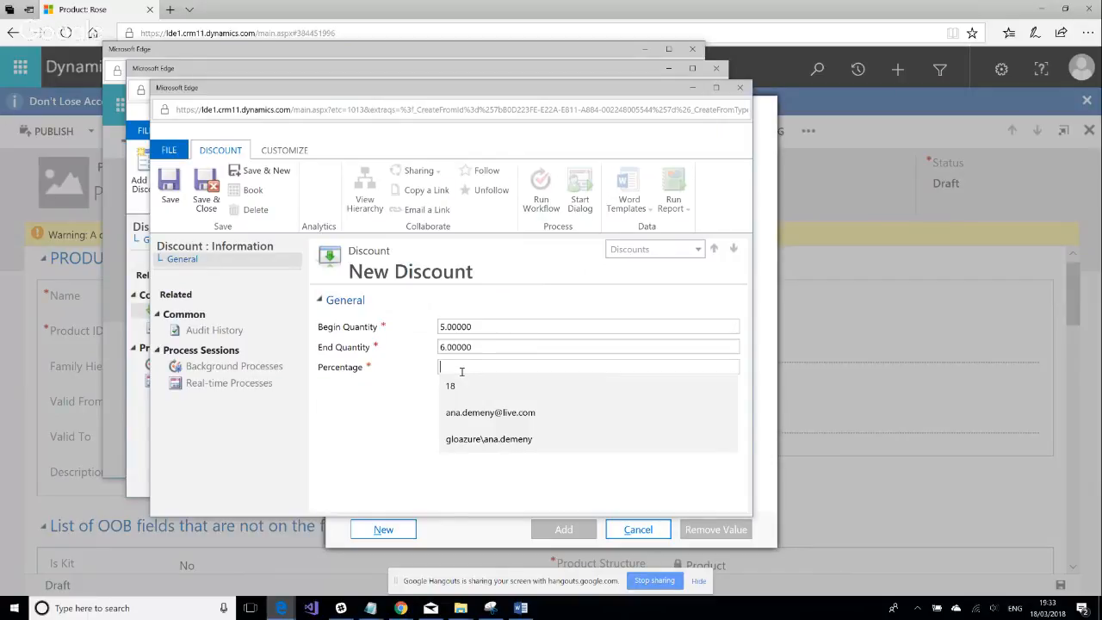
type("15")
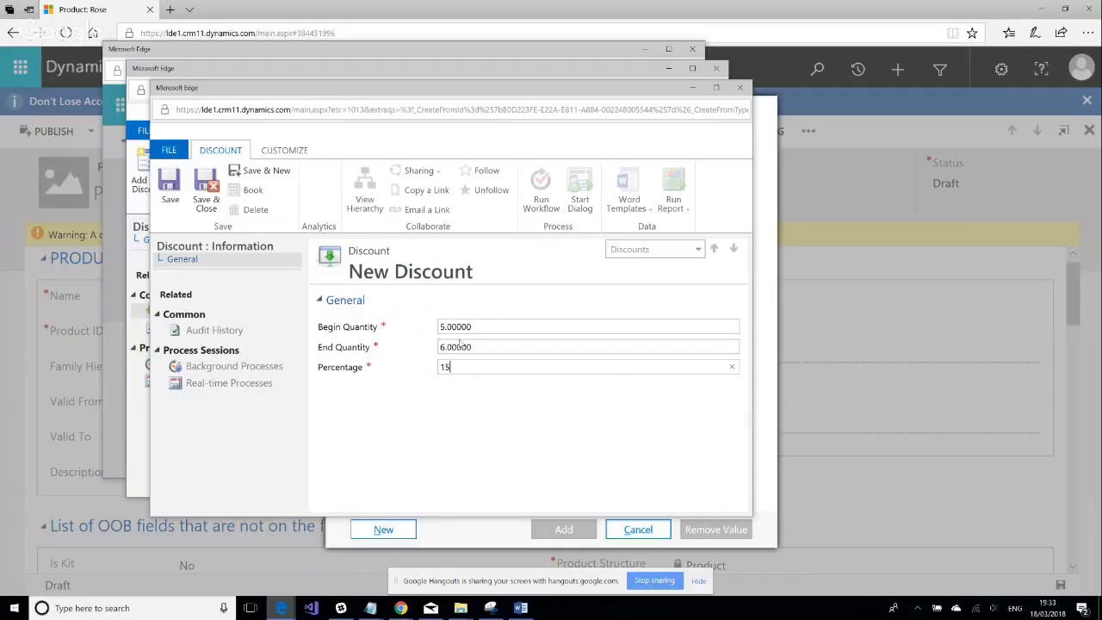
left_click(444, 346)
key("BackSpace")
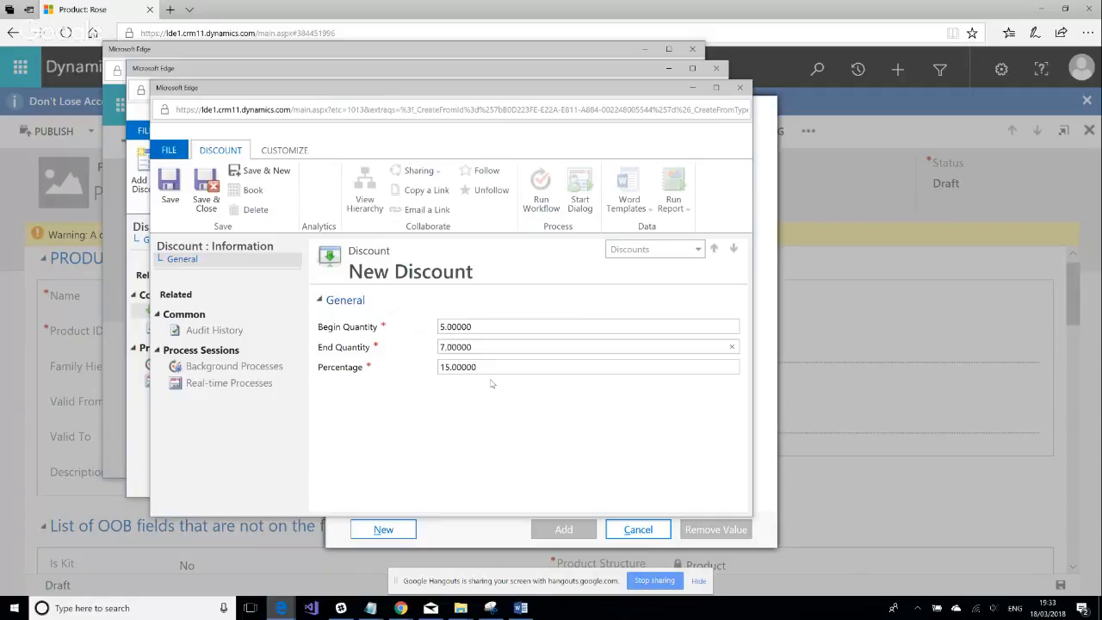
left_click(206, 202)
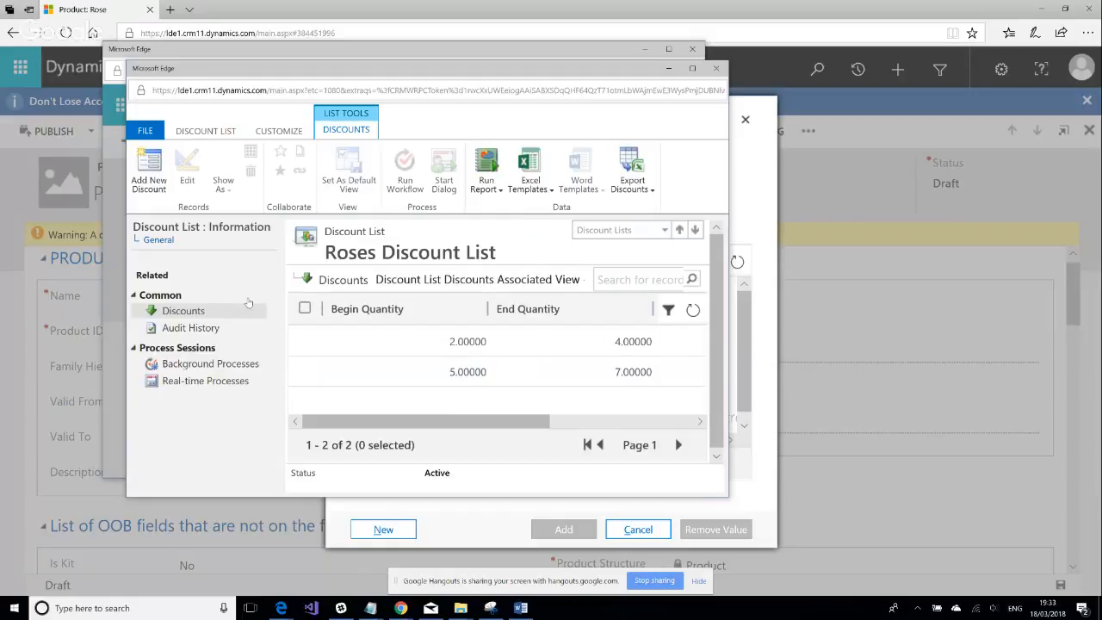
Close the discount list record and assign Roses Discount List to the Rose price list item.
left_click(721, 72)
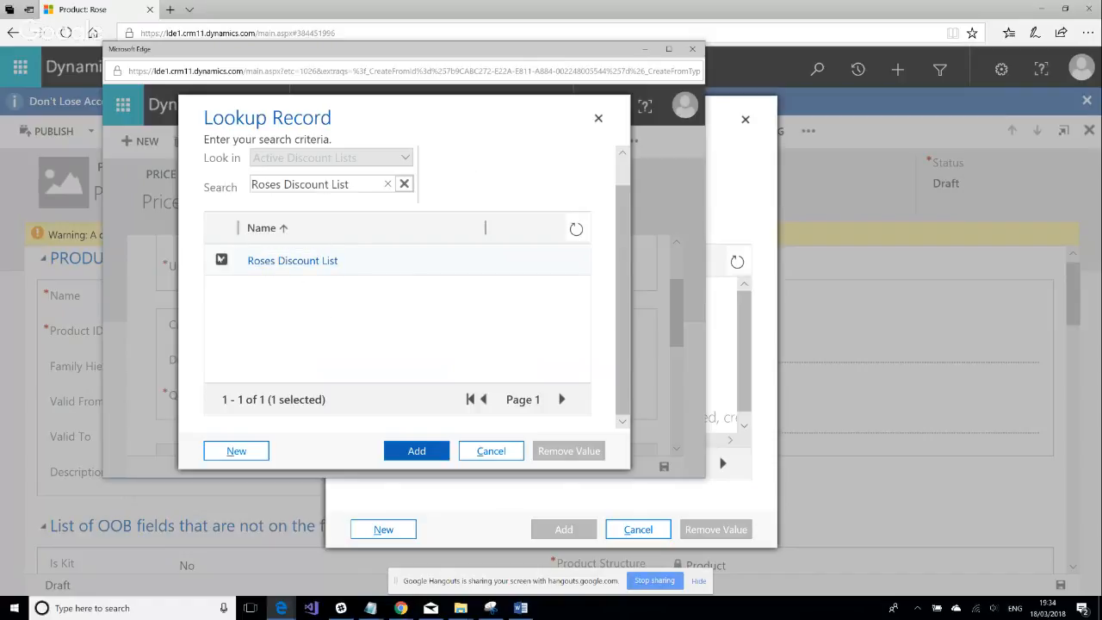
left_click(417, 451)
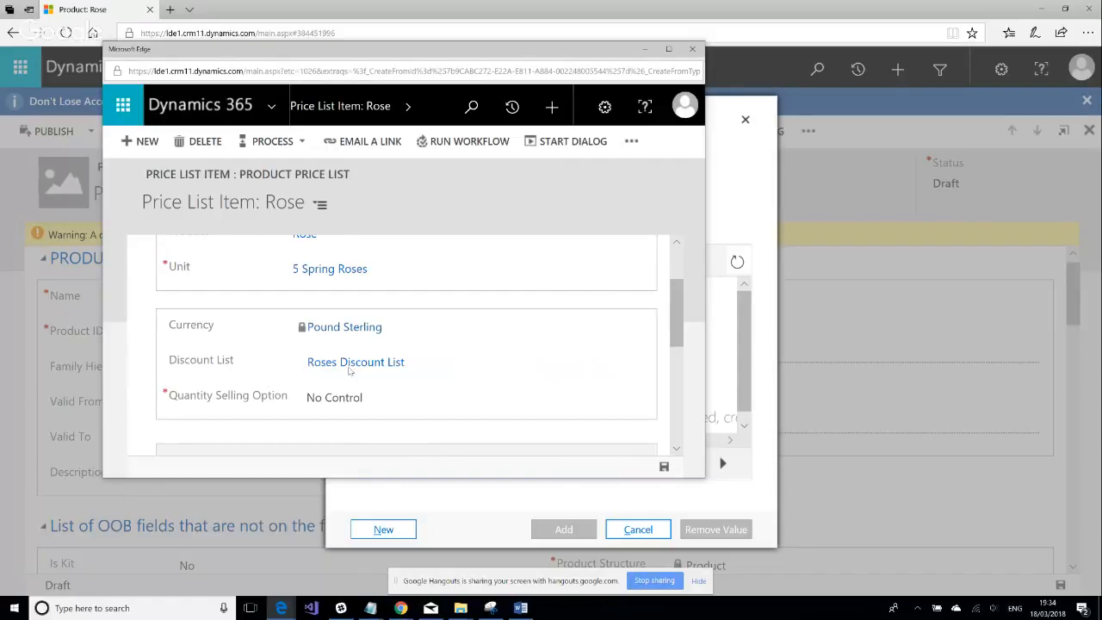
scroll(495, 346, "up", 3)
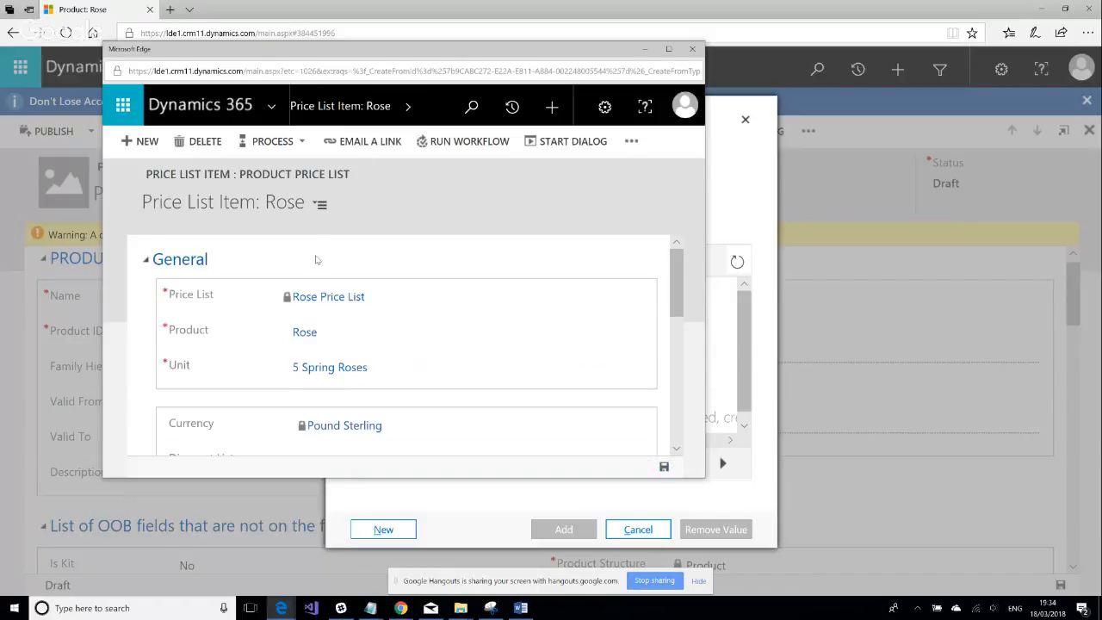
Start another price list item and set its price list to Rose Price List.
left_click(146, 141)
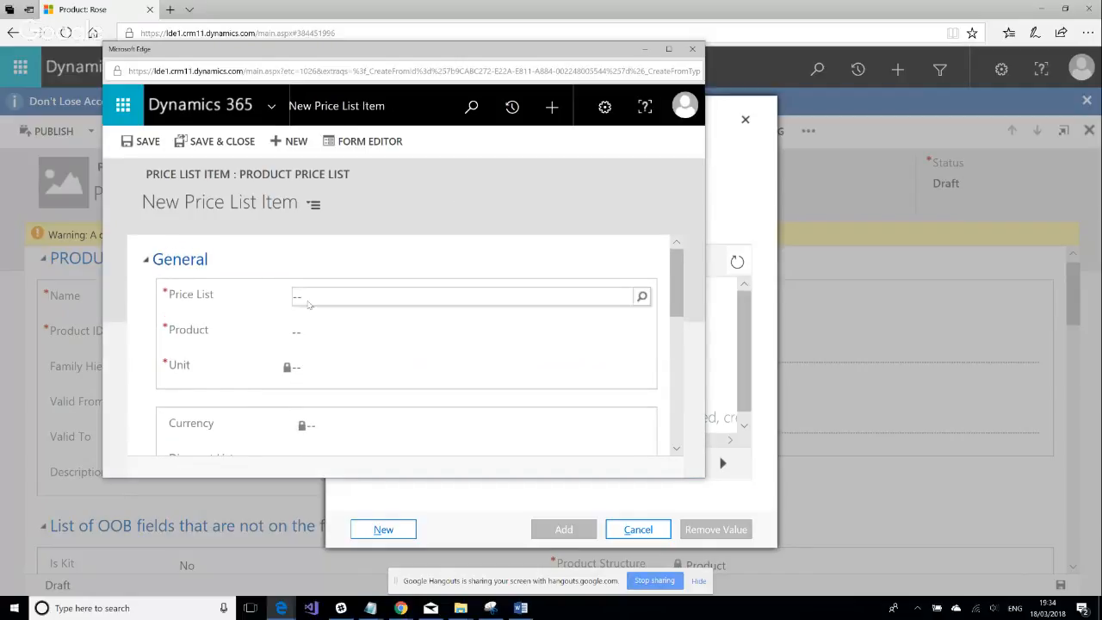
left_click(641, 297)
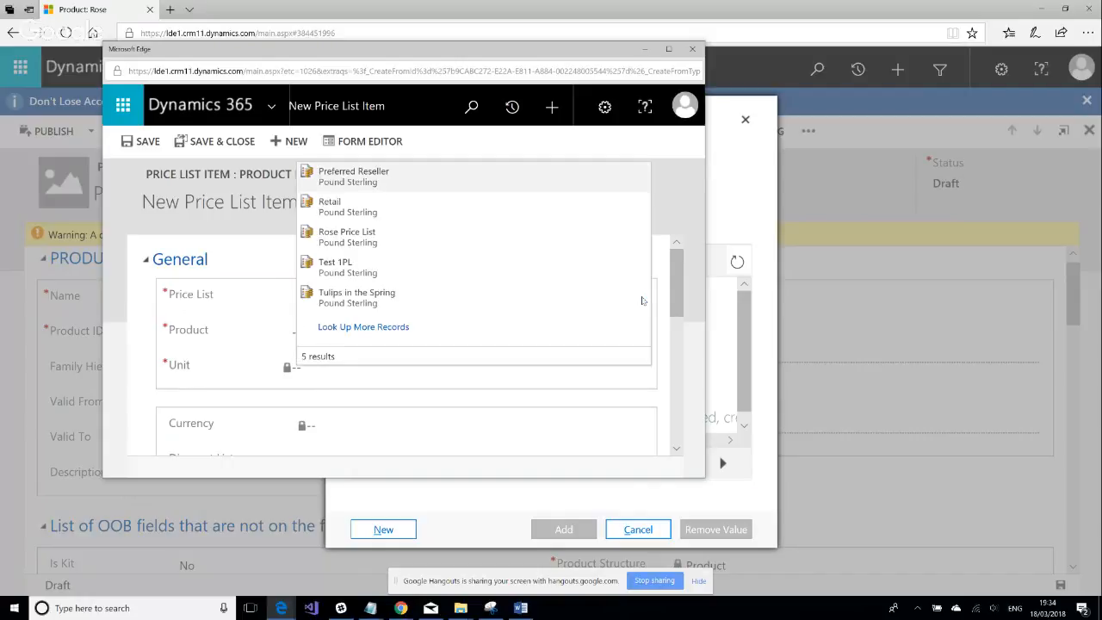
left_click(369, 233)
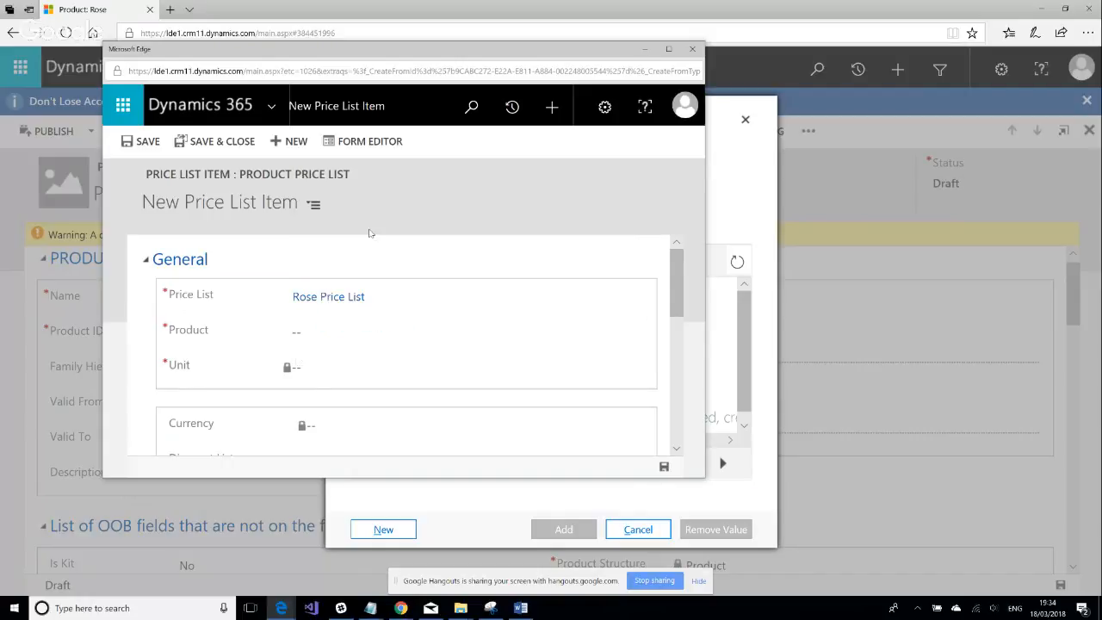
Open the full product lookup for the new price list item and search it for tulip.
left_click(315, 334)
left_click(643, 334)
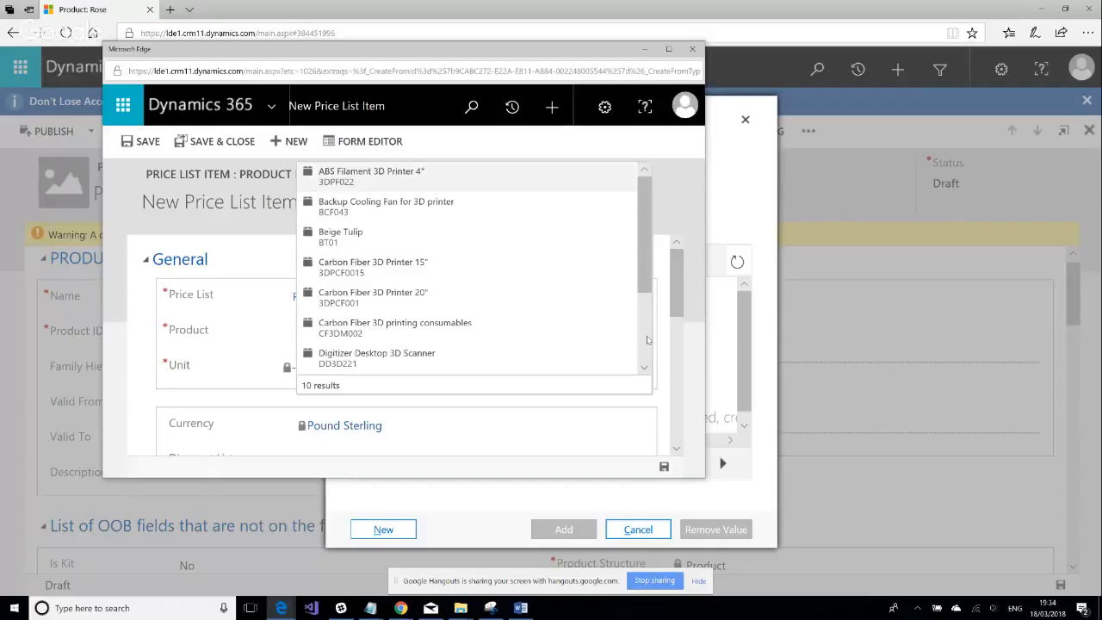
scroll(463, 198, "down", 3)
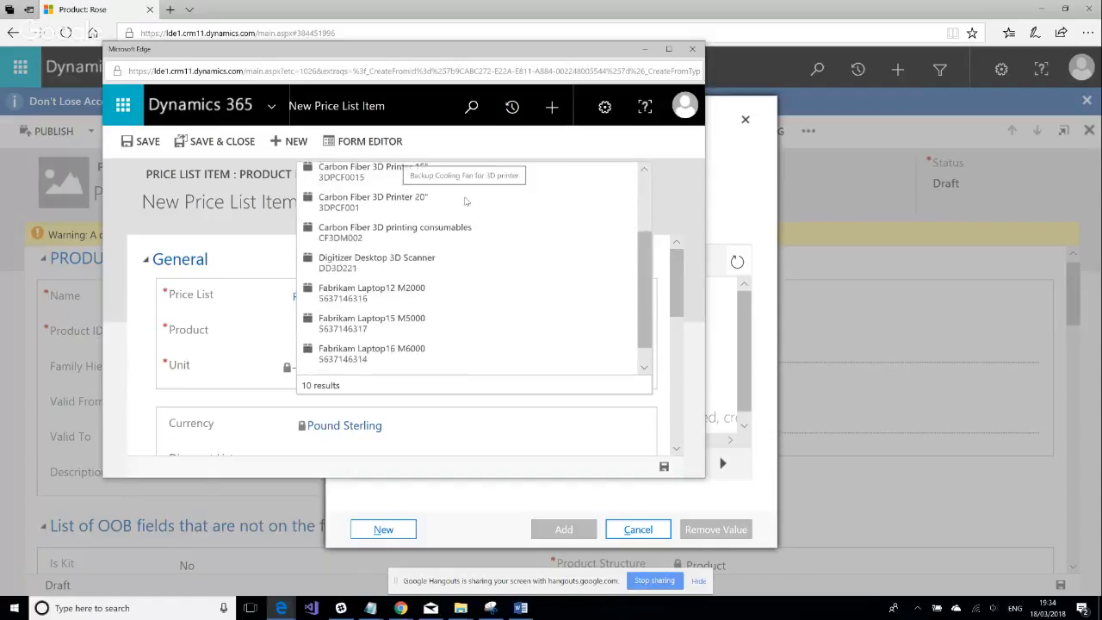
left_click(391, 356)
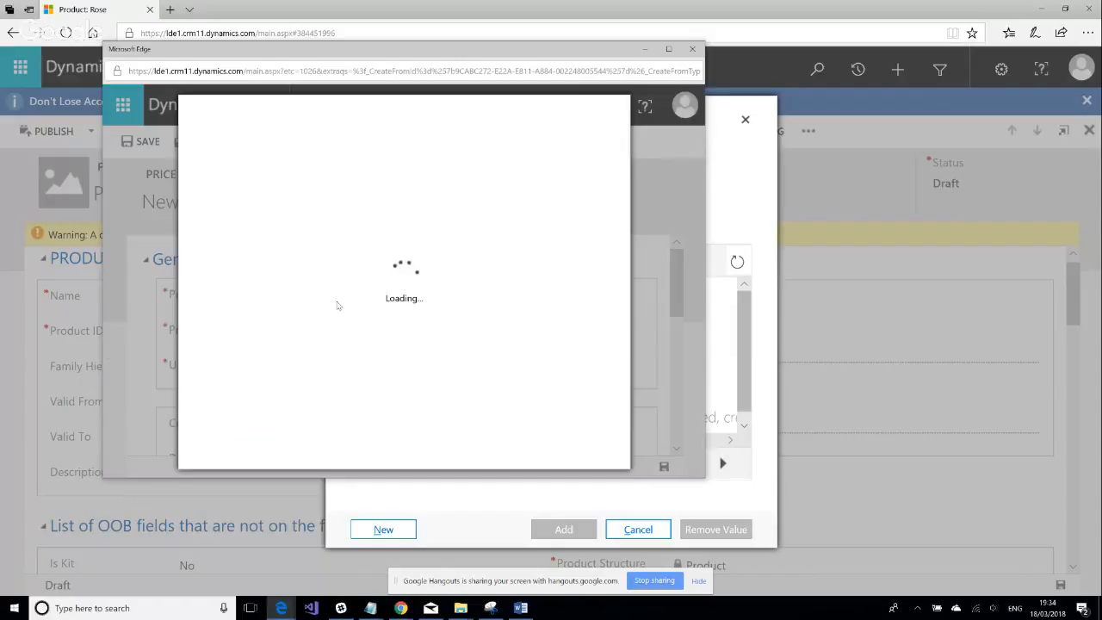
scroll(375, 299, "down", 3)
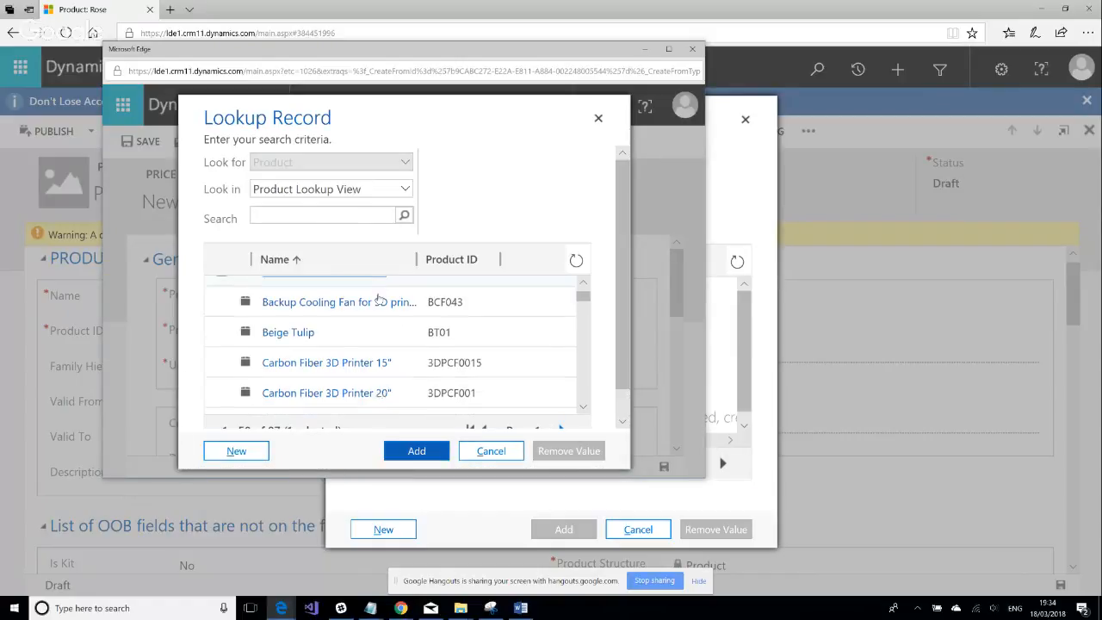
scroll(377, 298, "down", 10)
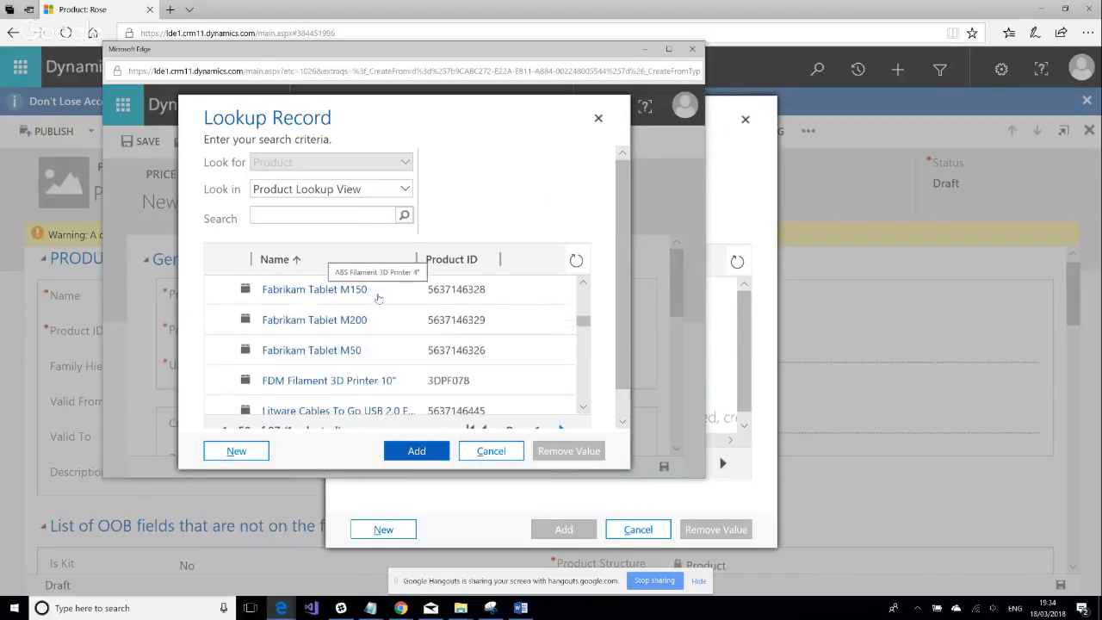
scroll(376, 299, "down", 10)
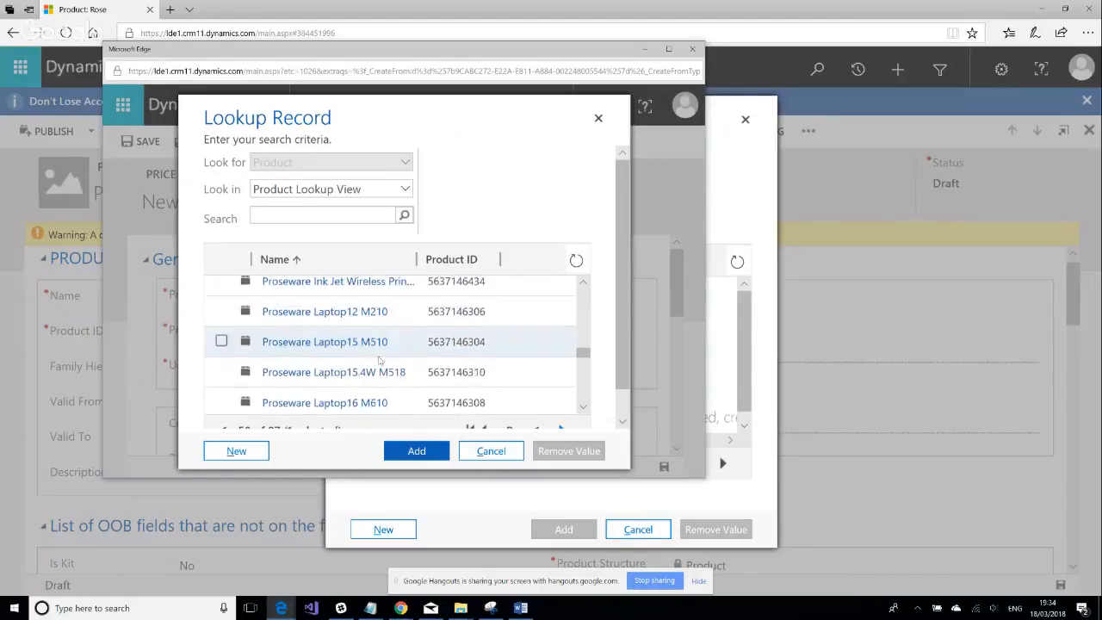
scroll(379, 362, "down", 8)
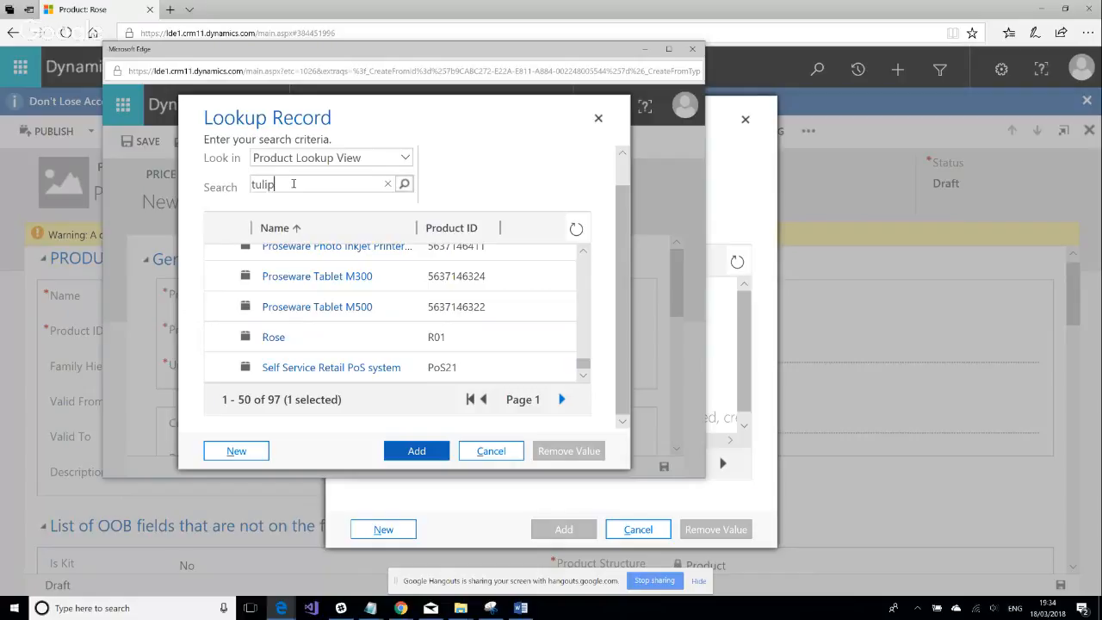
key("Return")
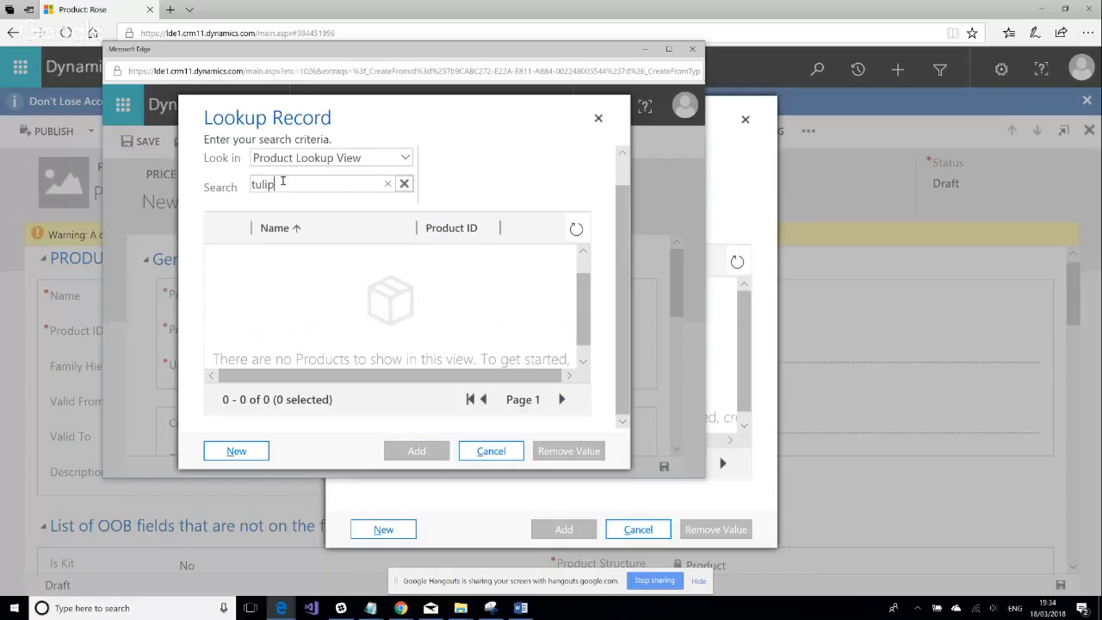
Clear the product search and switch the lookup view to All Product Bundles.
left_click_drag(282, 180, 248, 185)
key("BackSpace")
left_click(380, 156)
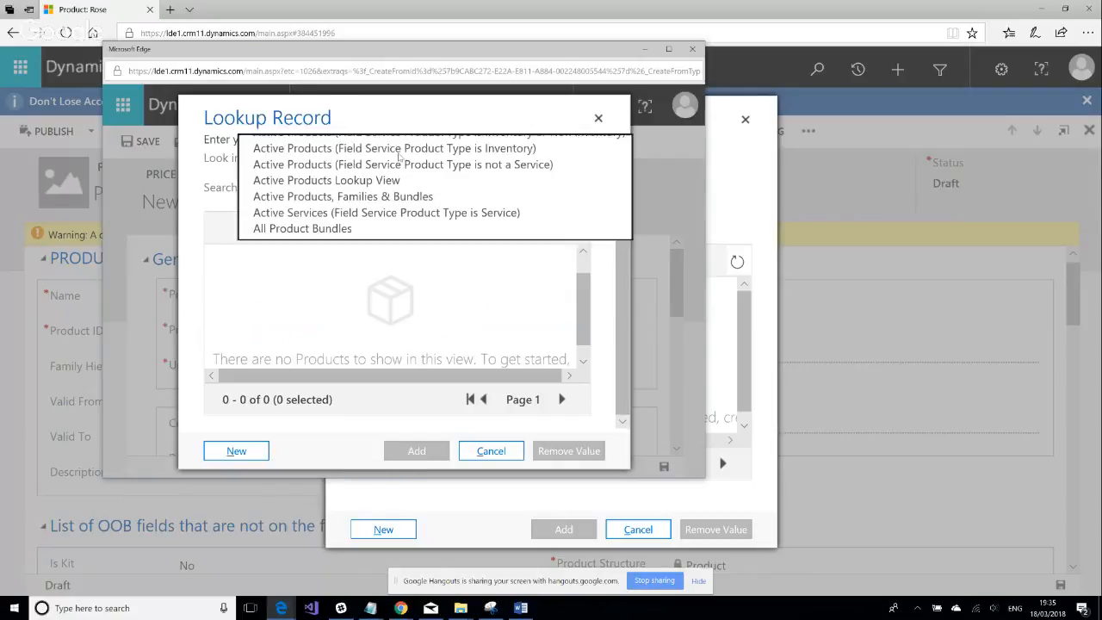
left_click(297, 228)
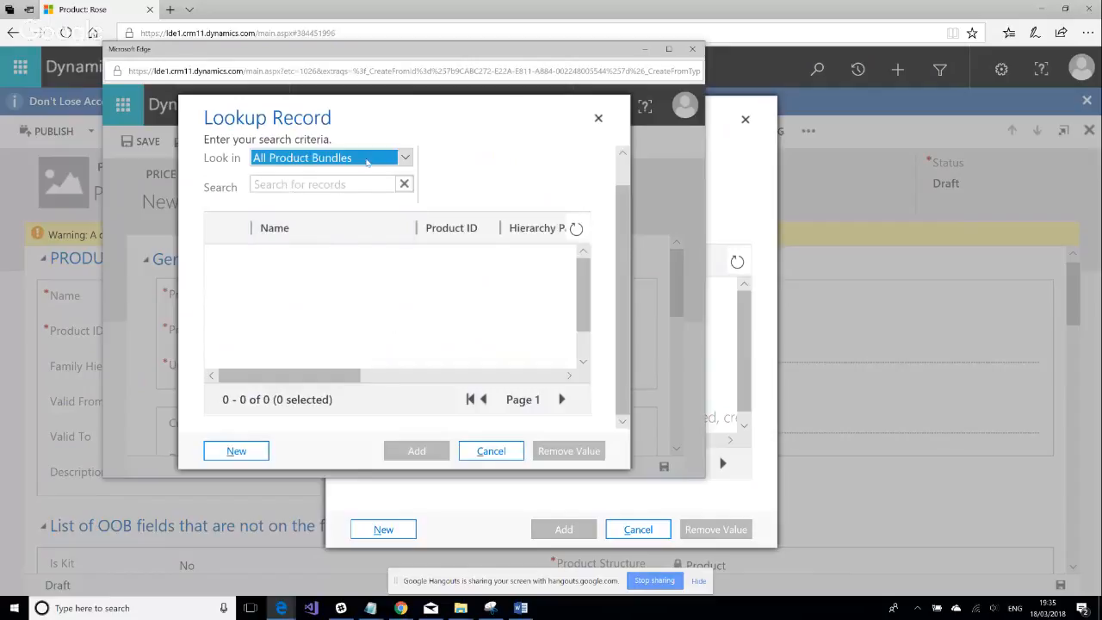
Switch the product lookup view to All Products, Families & Bundles and assign Test 1 as the price list item's product.
left_click(366, 158)
left_click(370, 236)
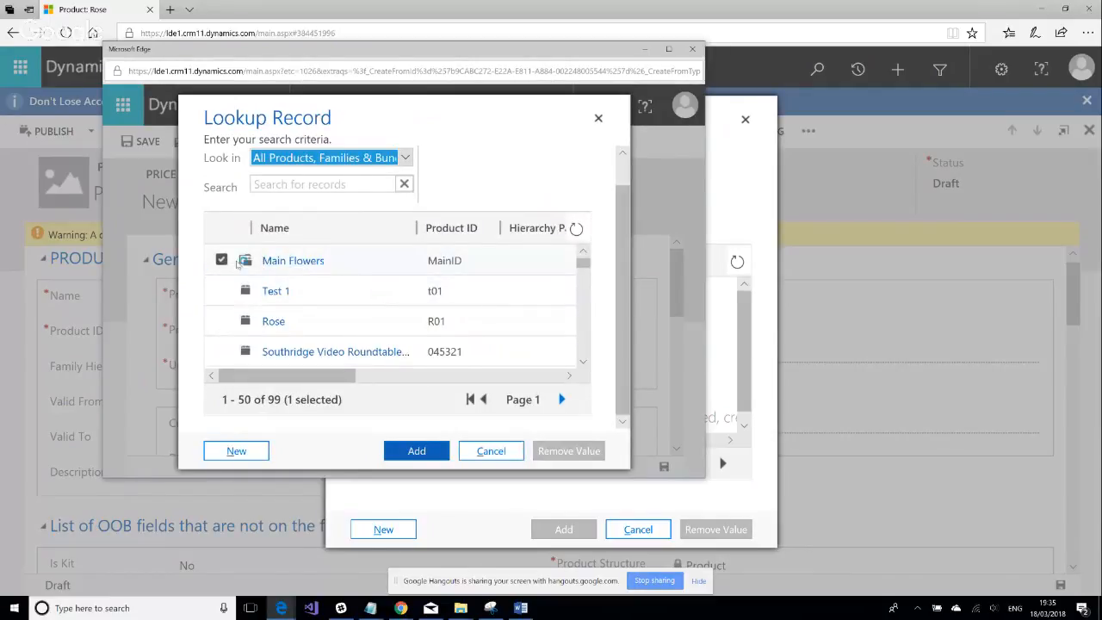
scroll(353, 284, "down", 5)
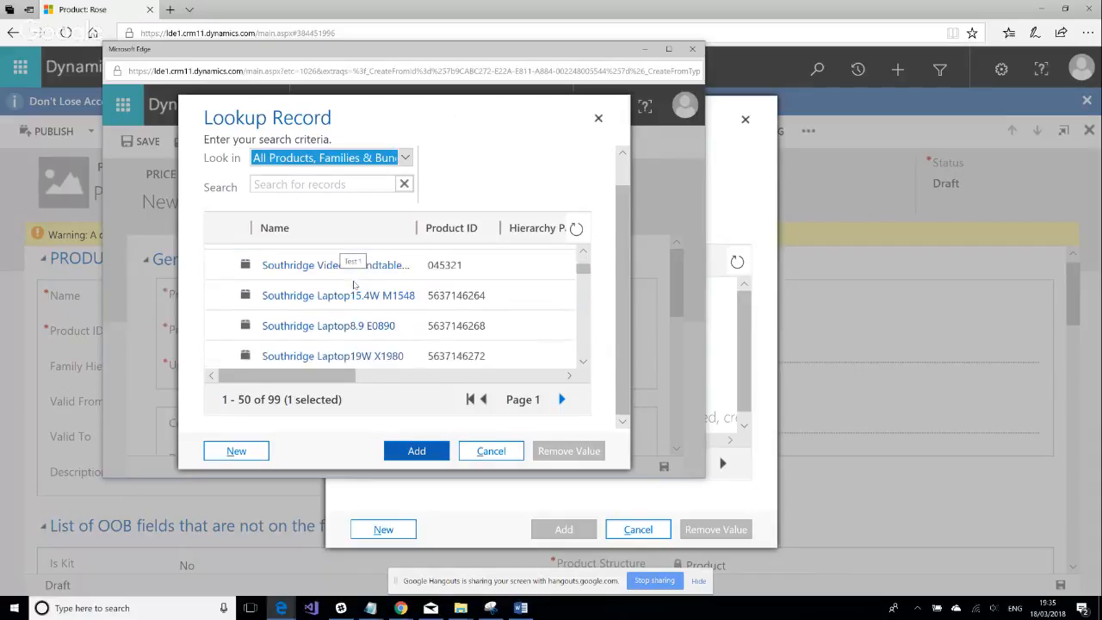
scroll(353, 288, "down", 5)
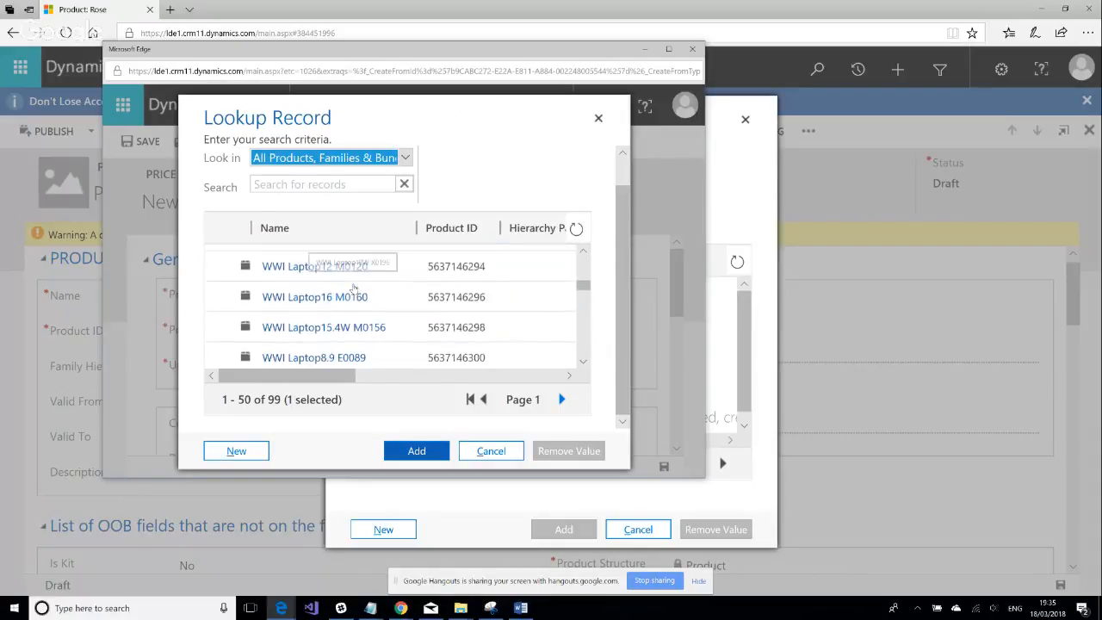
scroll(353, 292, "down", 5)
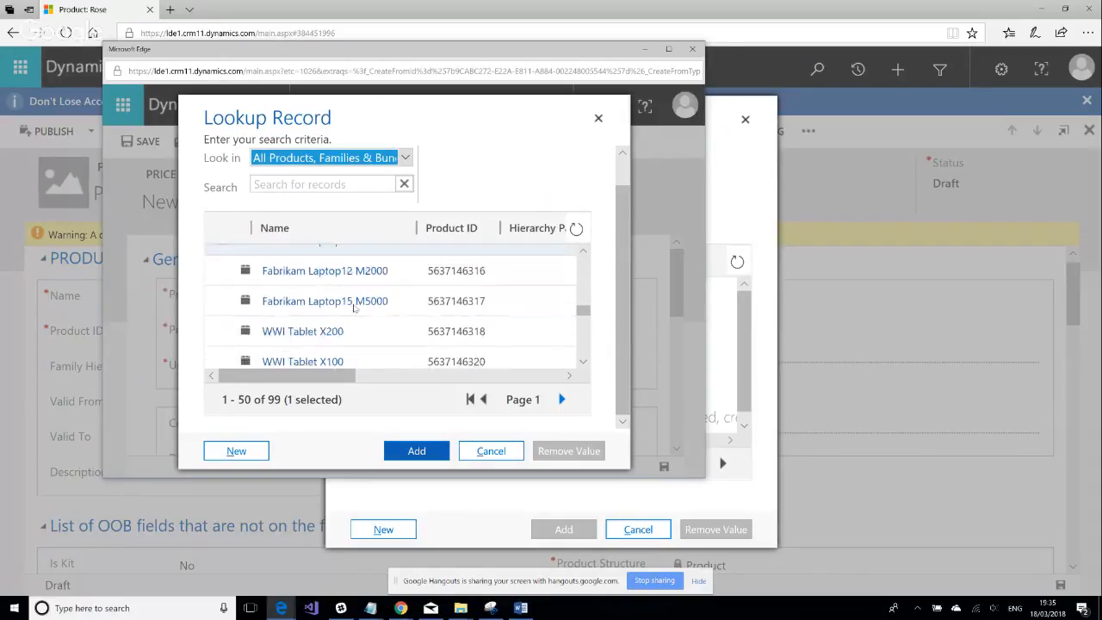
scroll(356, 317, "down", 4)
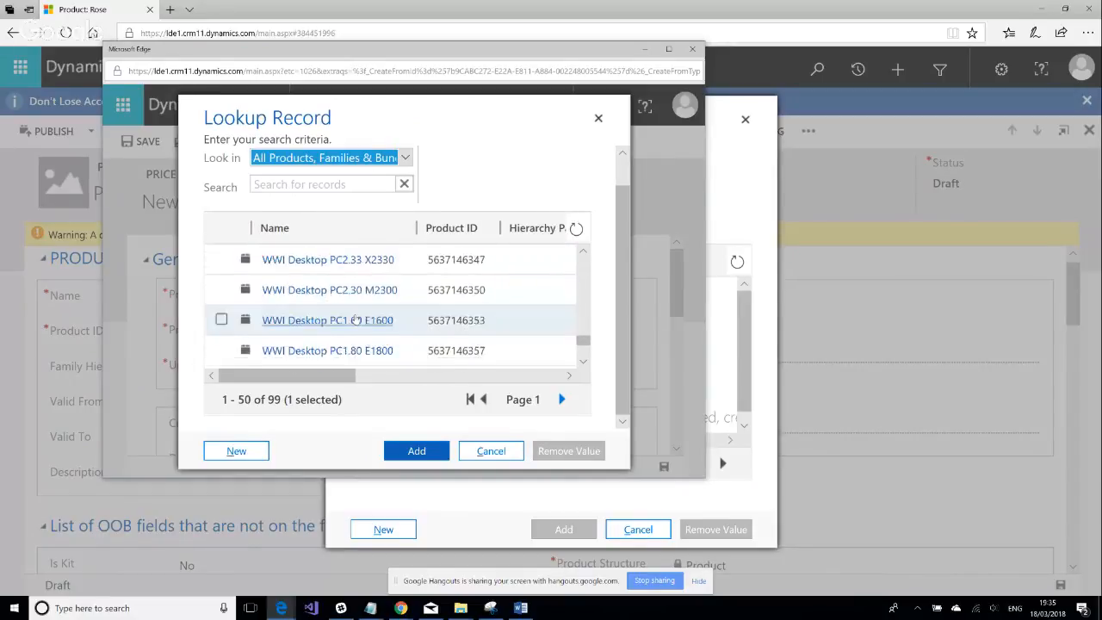
scroll(361, 344, "up", 4)
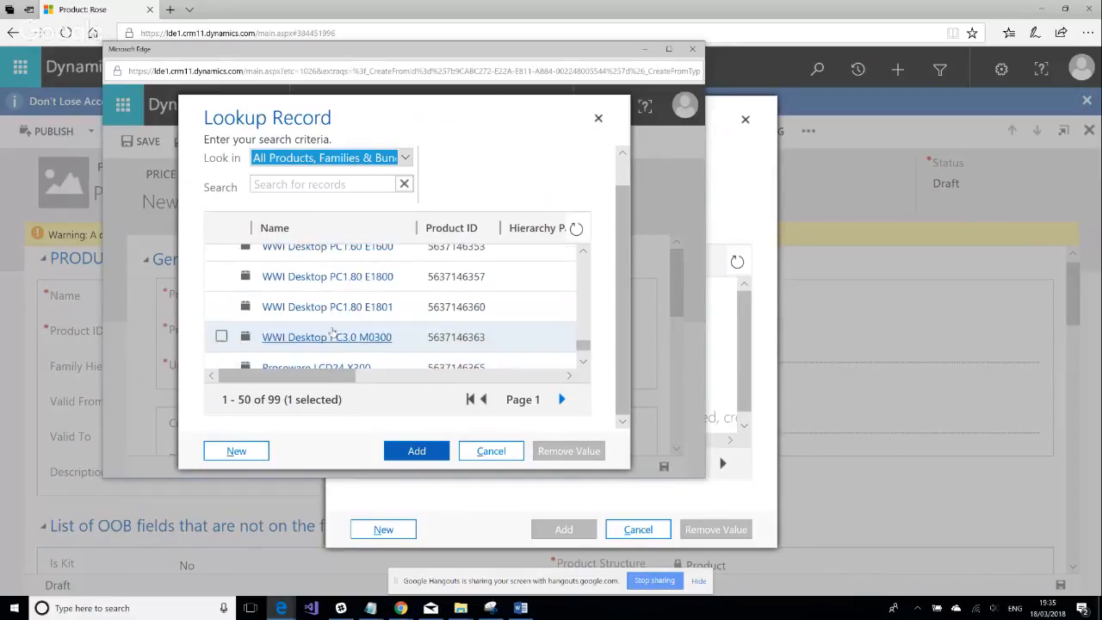
left_click_drag(584, 342, 582, 253)
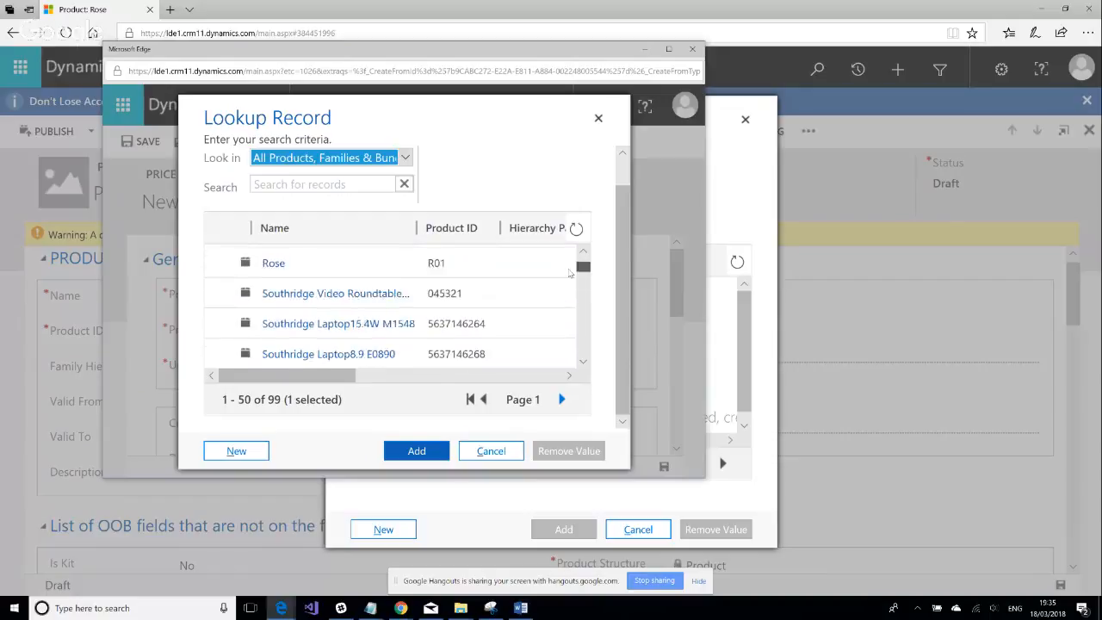
left_click(221, 291)
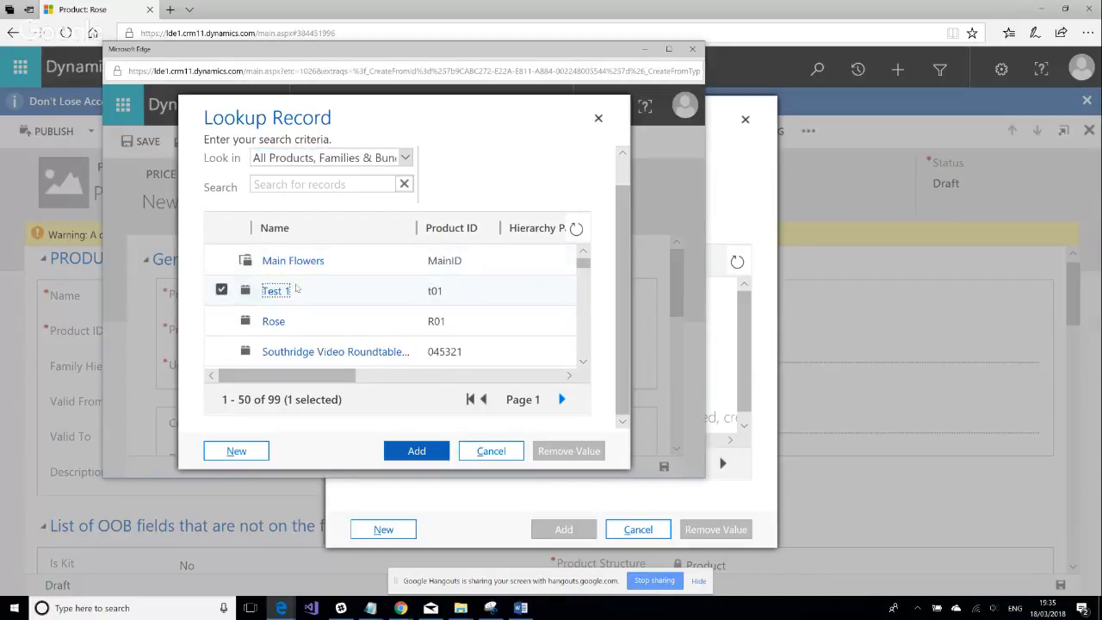
left_click(412, 458)
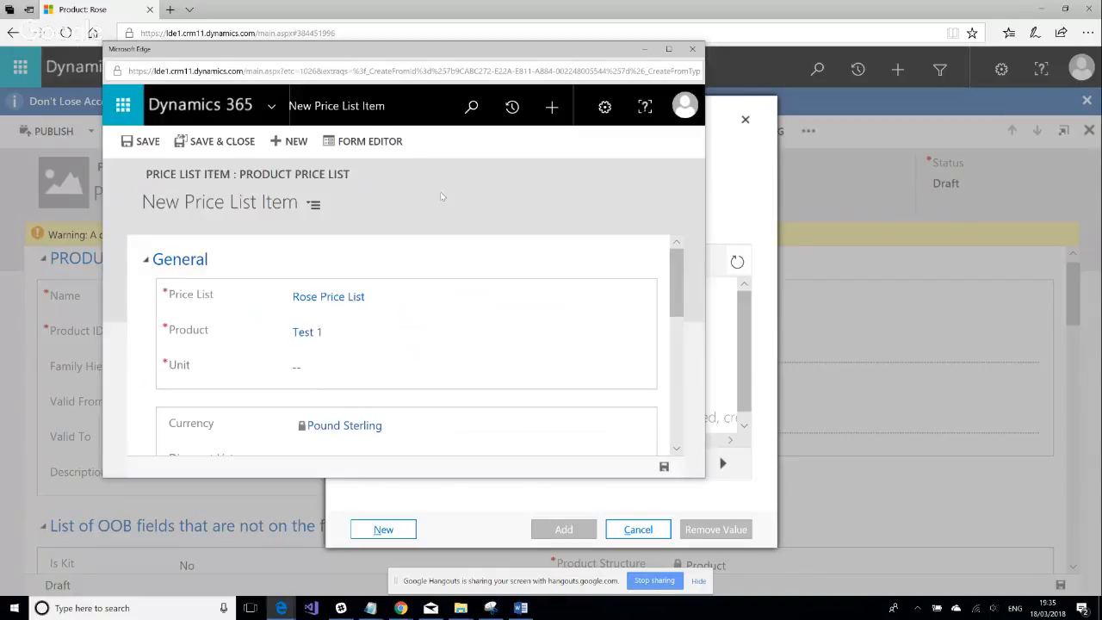
Set the new price list item's unit to Test U 10 from the full unit lookup.
left_click(303, 373)
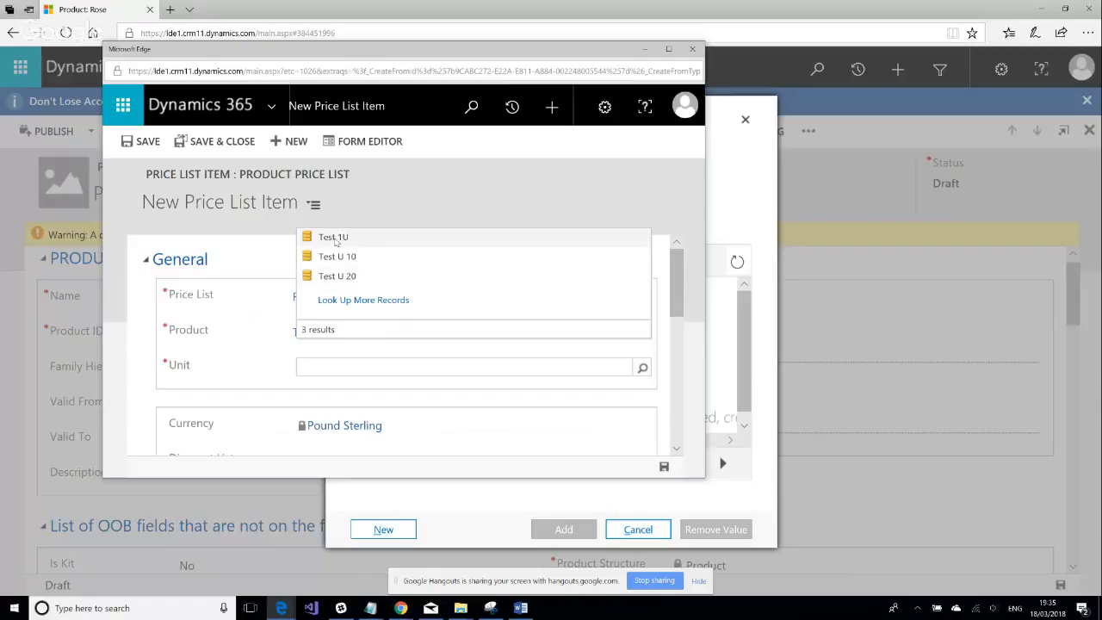
left_click(361, 301)
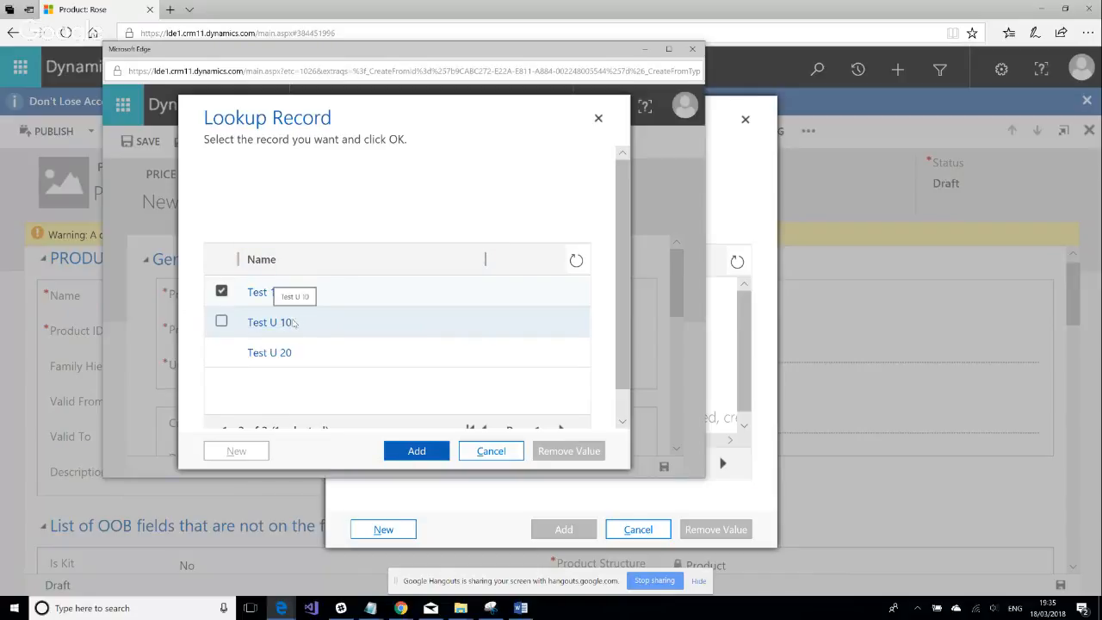
left_click(221, 322)
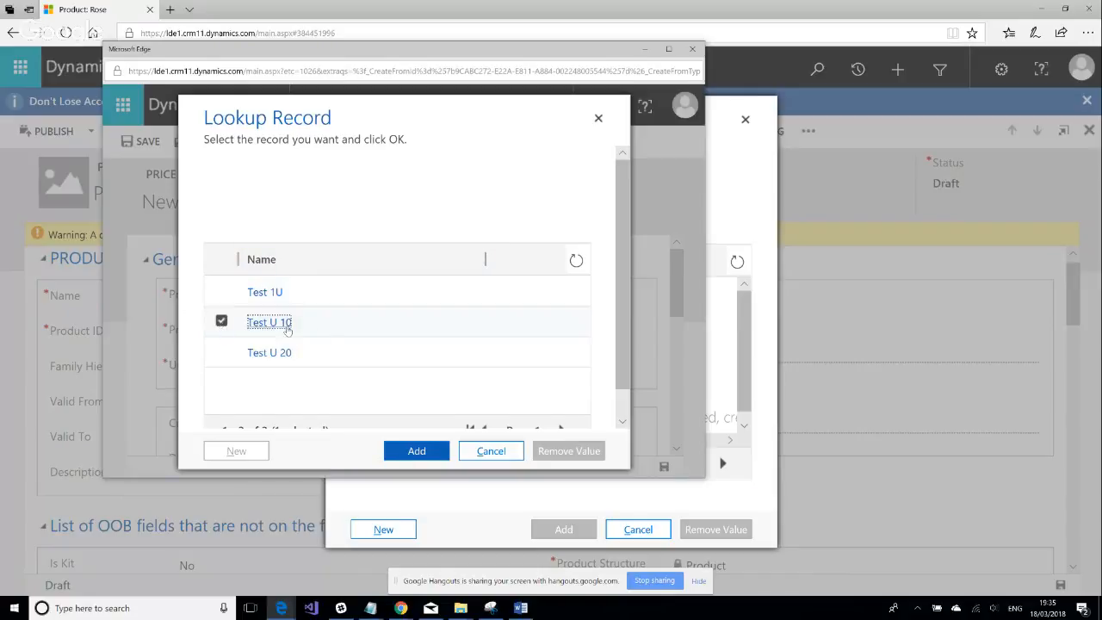
left_click(442, 449)
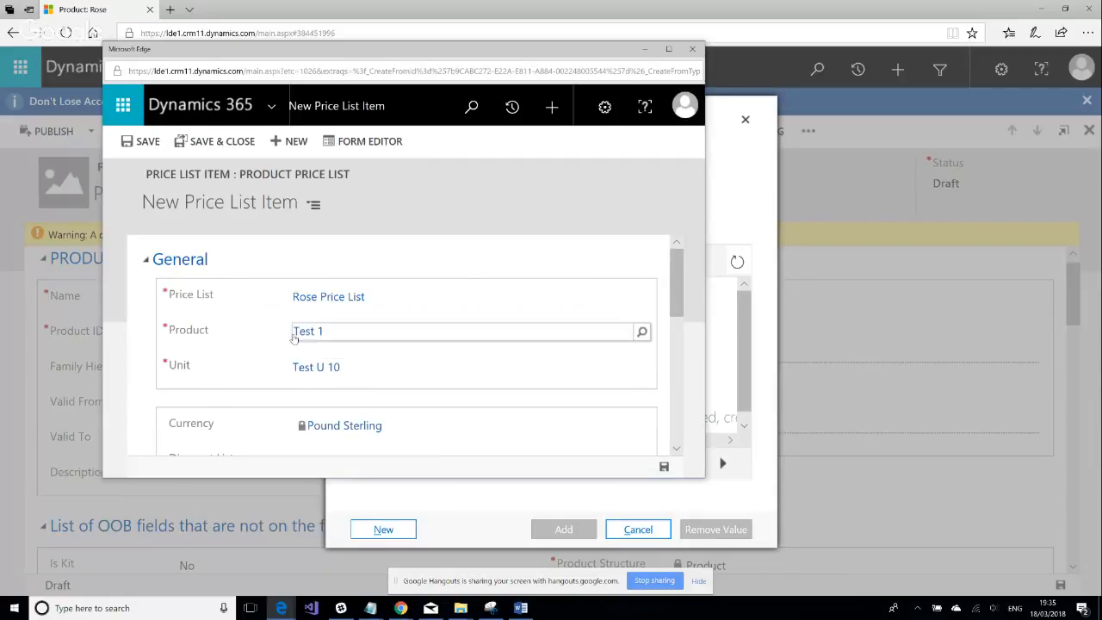
Assign Roses Discount List to the Test 1 price list item from the full discount list lookup.
scroll(457, 285, "down", 3)
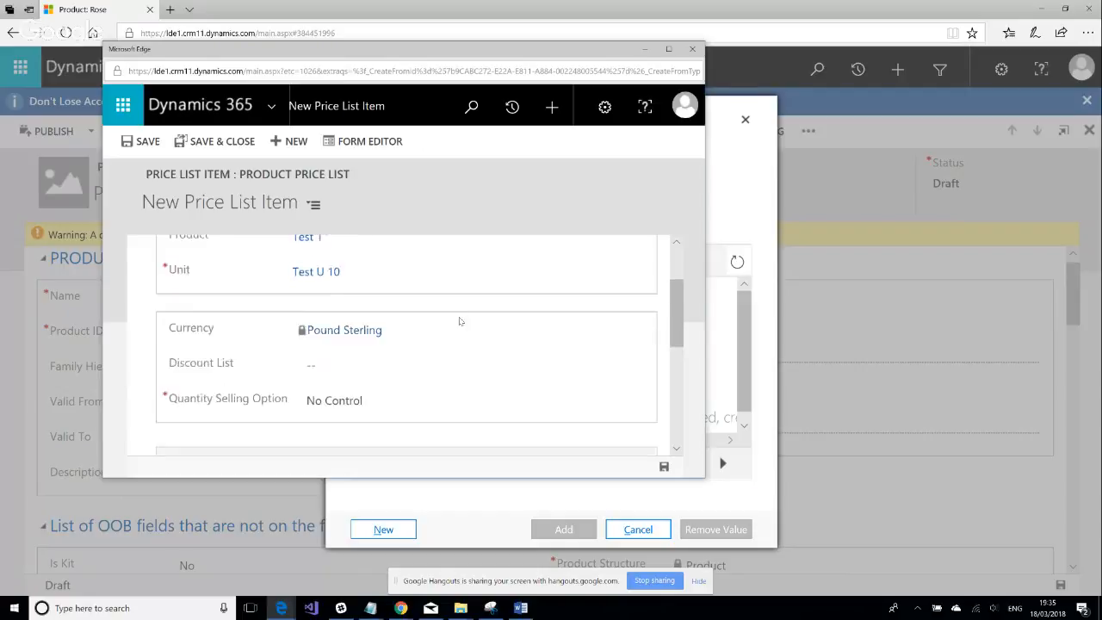
left_click(309, 333)
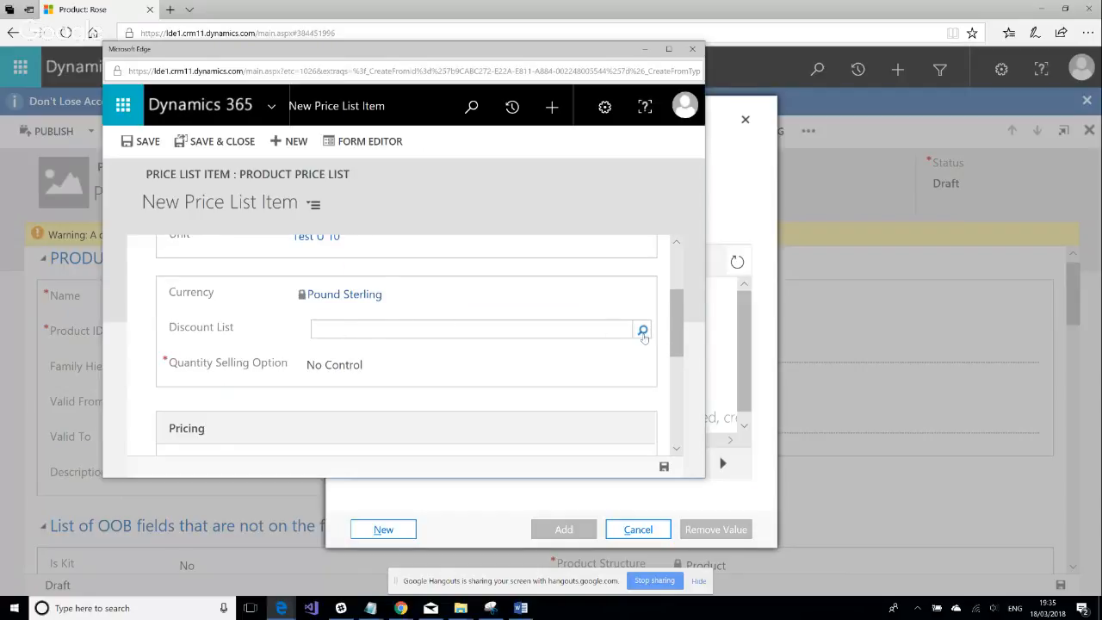
left_click(643, 332)
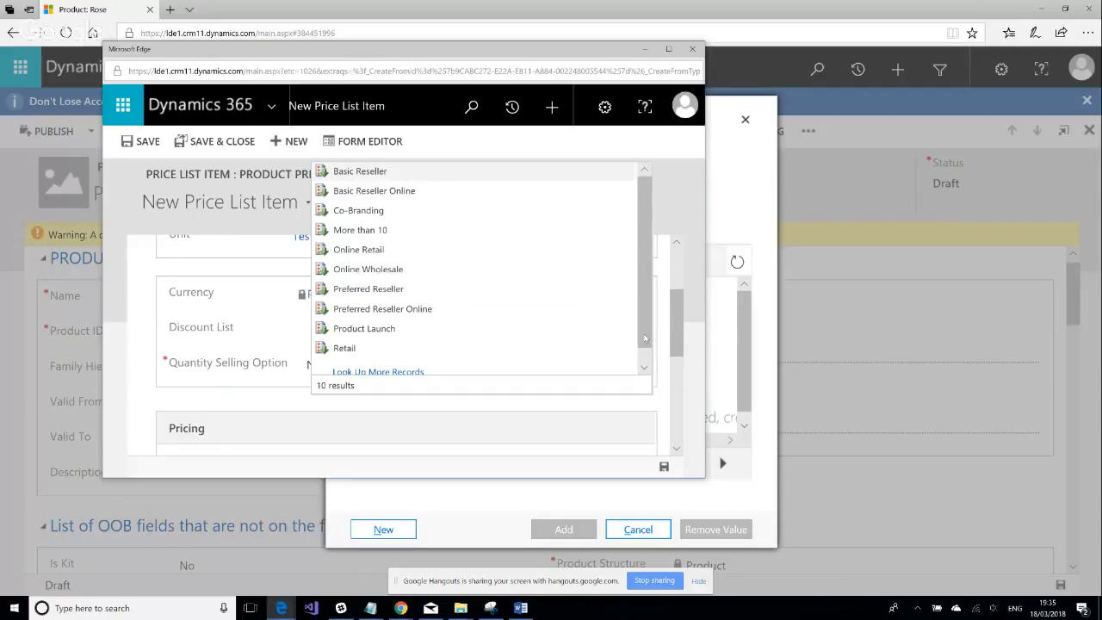
scroll(410, 249, "down", 1)
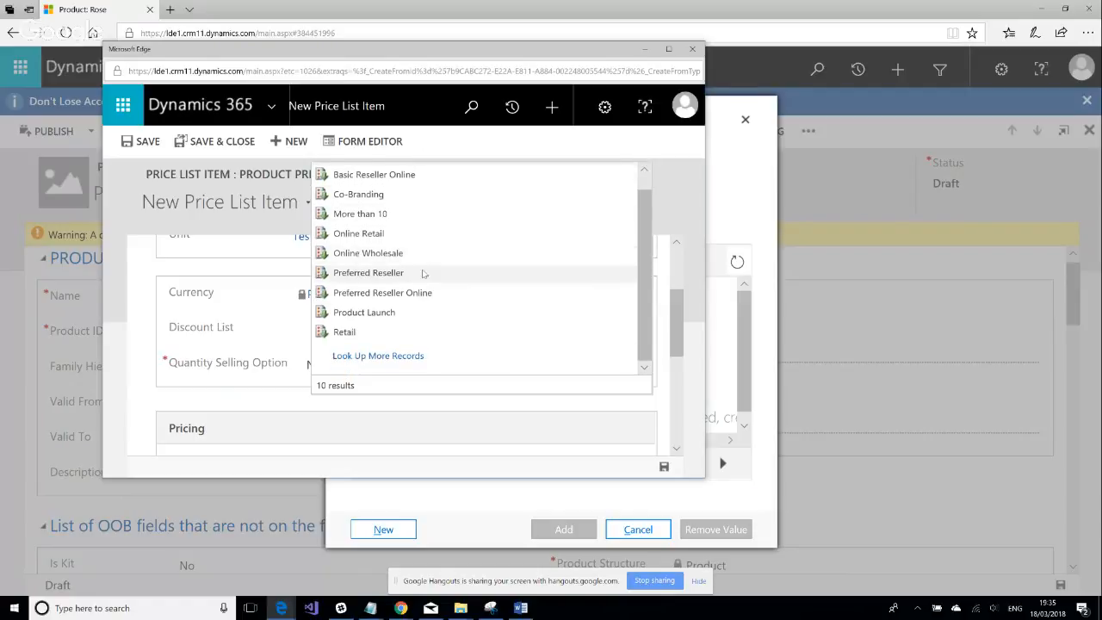
scroll(422, 273, "up", 1)
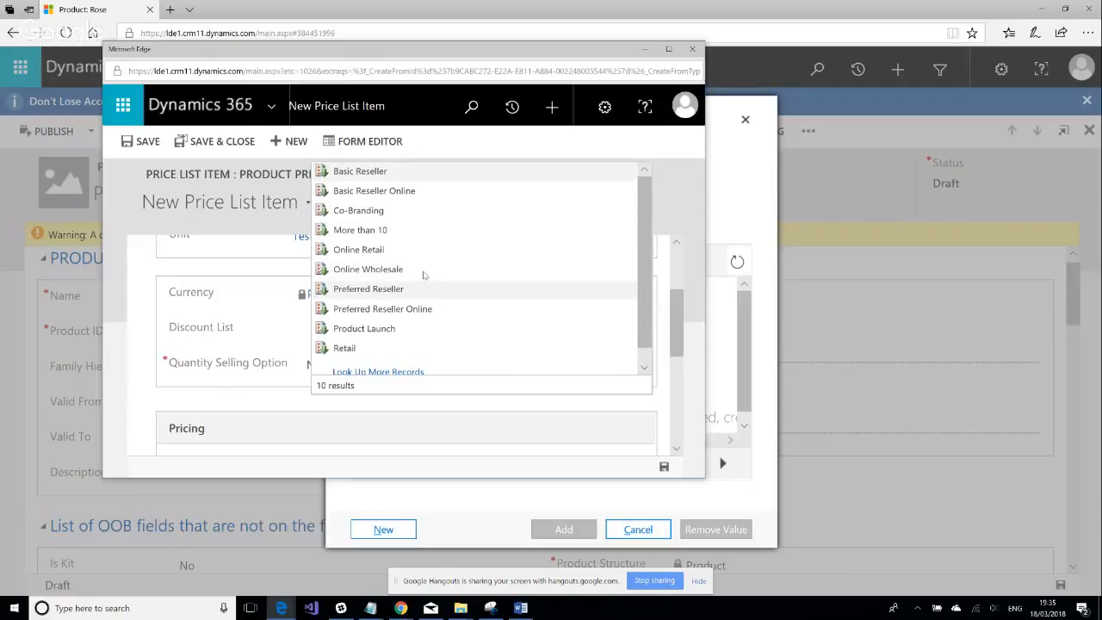
left_click(383, 370)
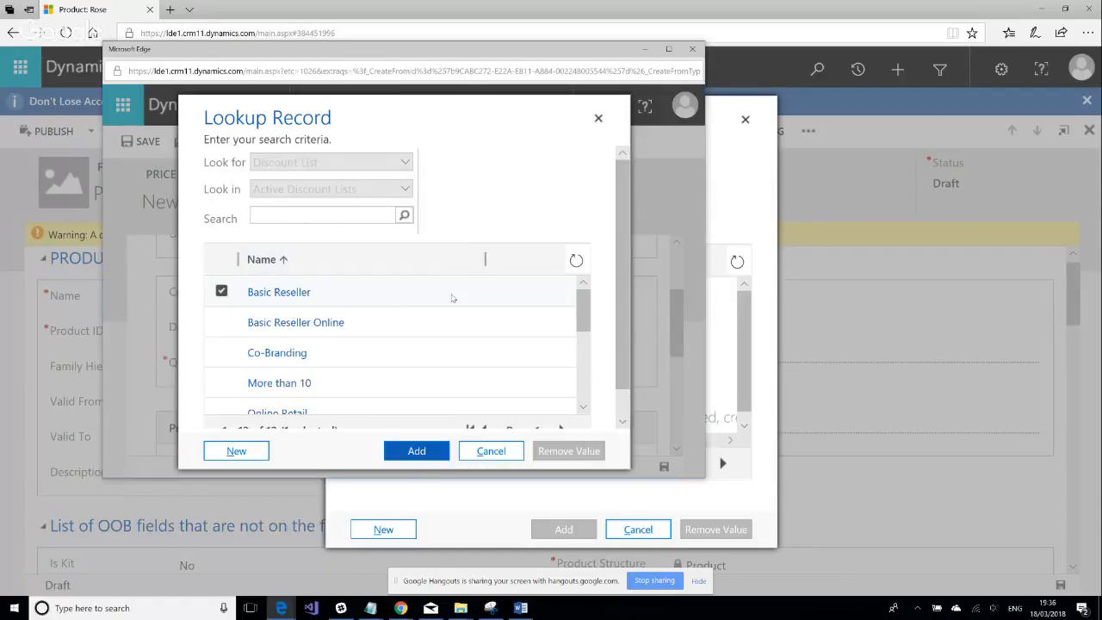
scroll(434, 306, "down", 3)
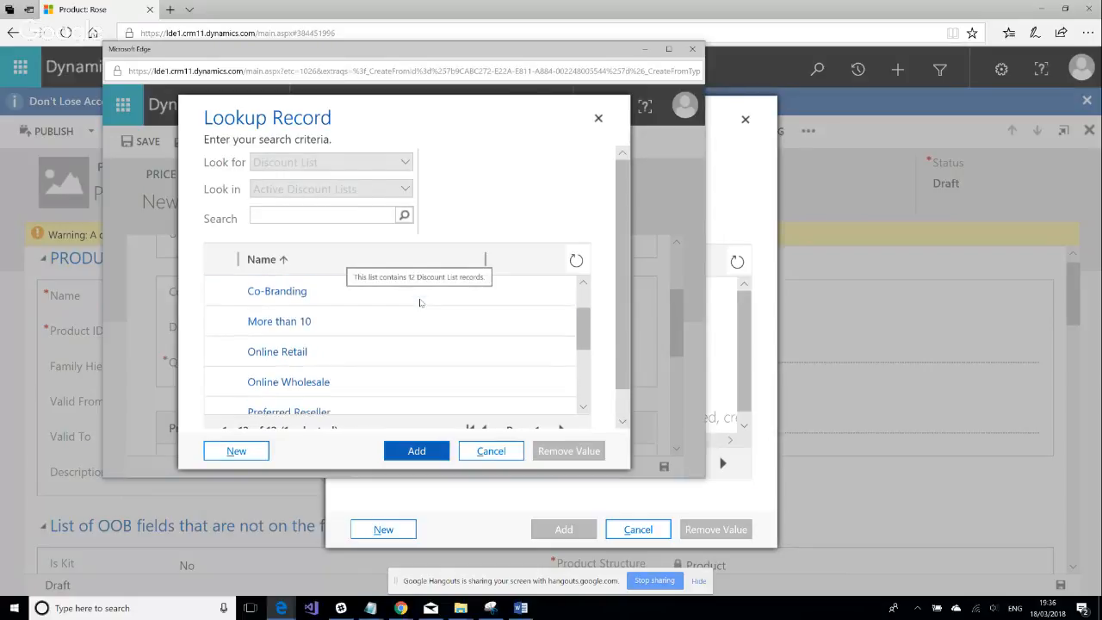
scroll(419, 302, "down", 4)
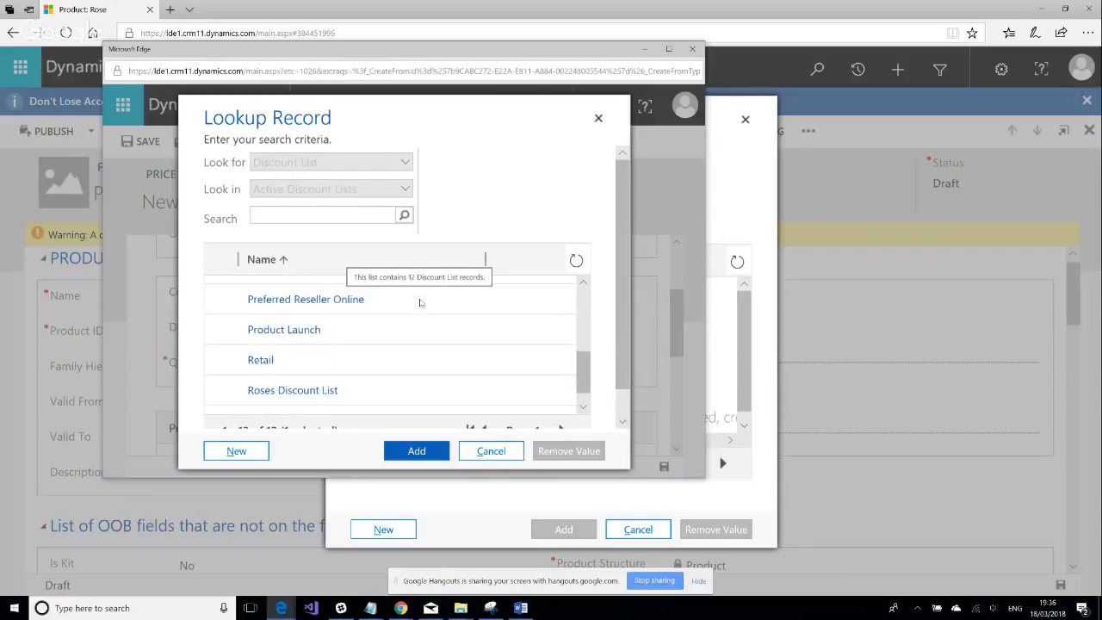
left_click(364, 398)
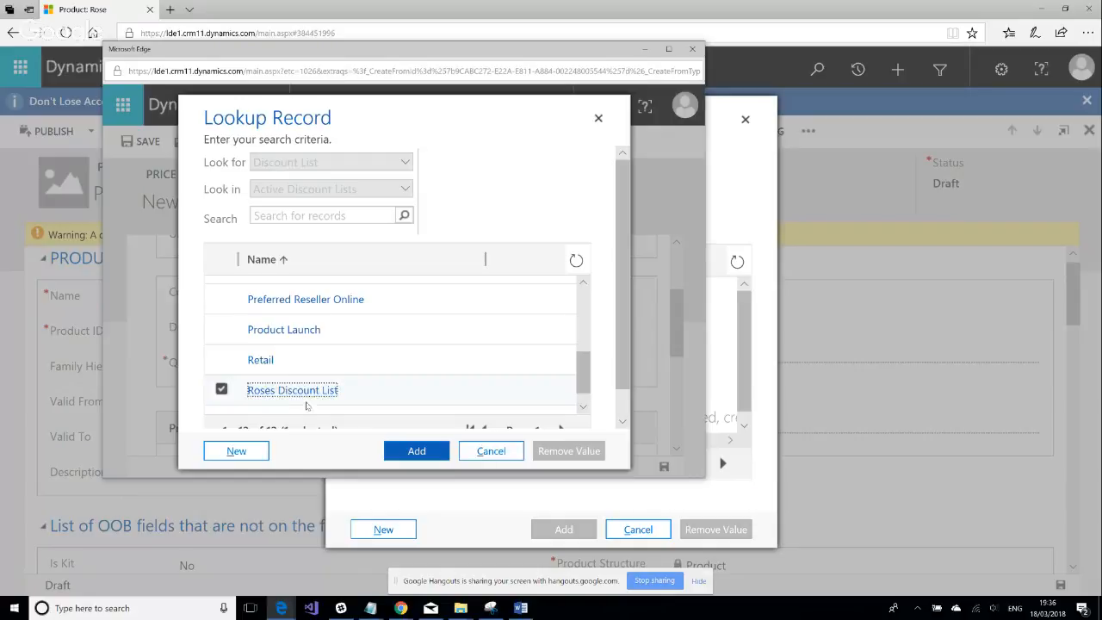
left_click(417, 450)
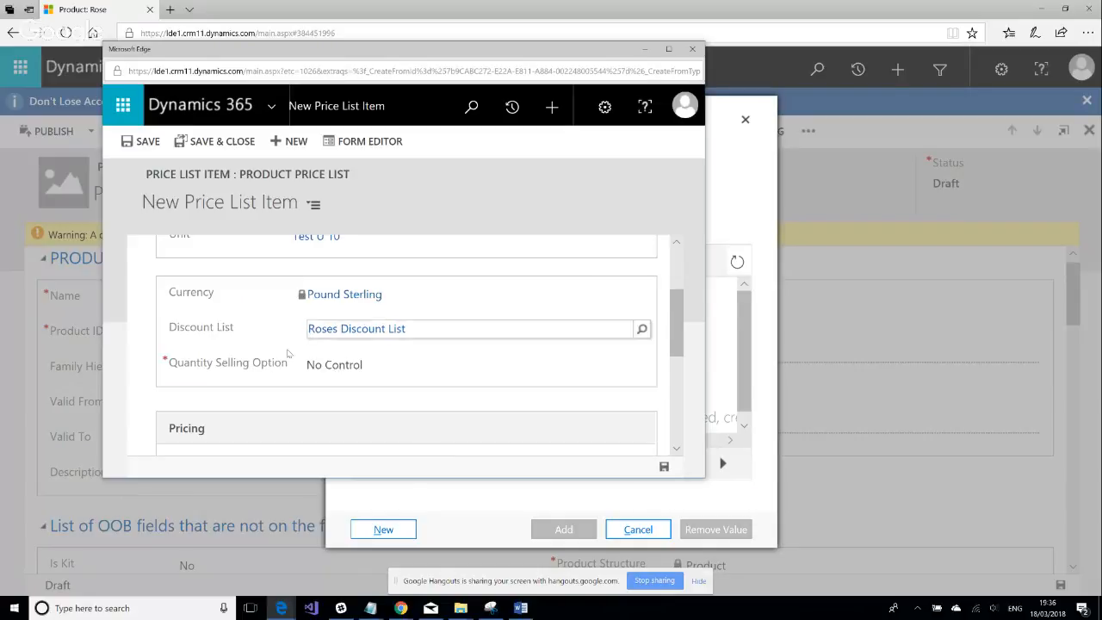
Set the Test 1 price list item's amount to £20 and save it, closing its window and the leftover price list lookup.
scroll(536, 338, "down", 3)
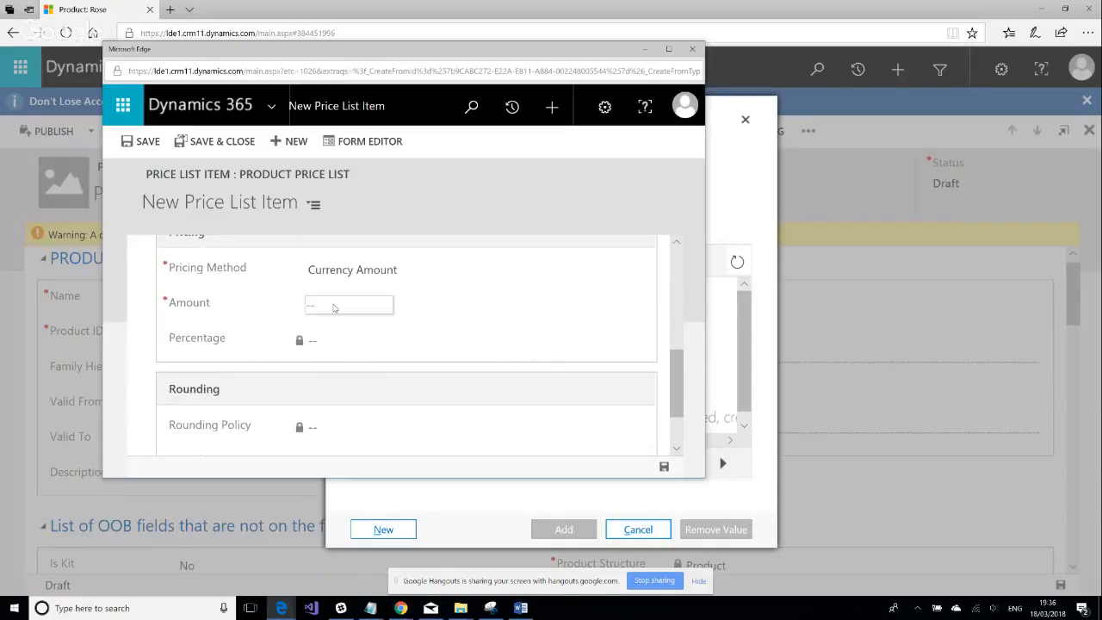
left_click(333, 303)
type("20")
left_click(664, 467)
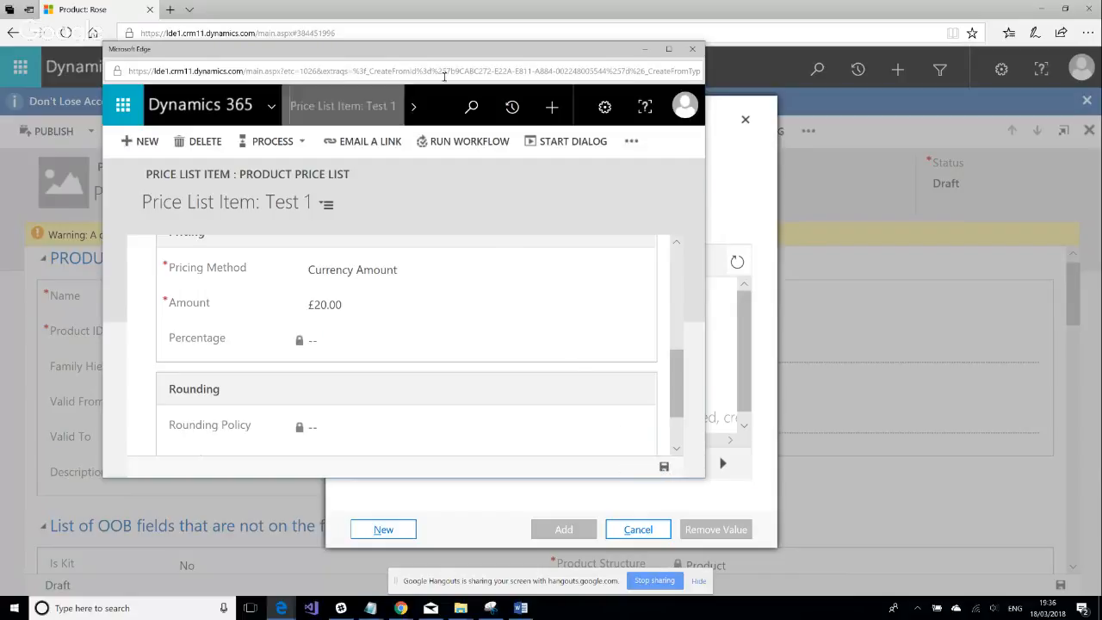
left_click(692, 48)
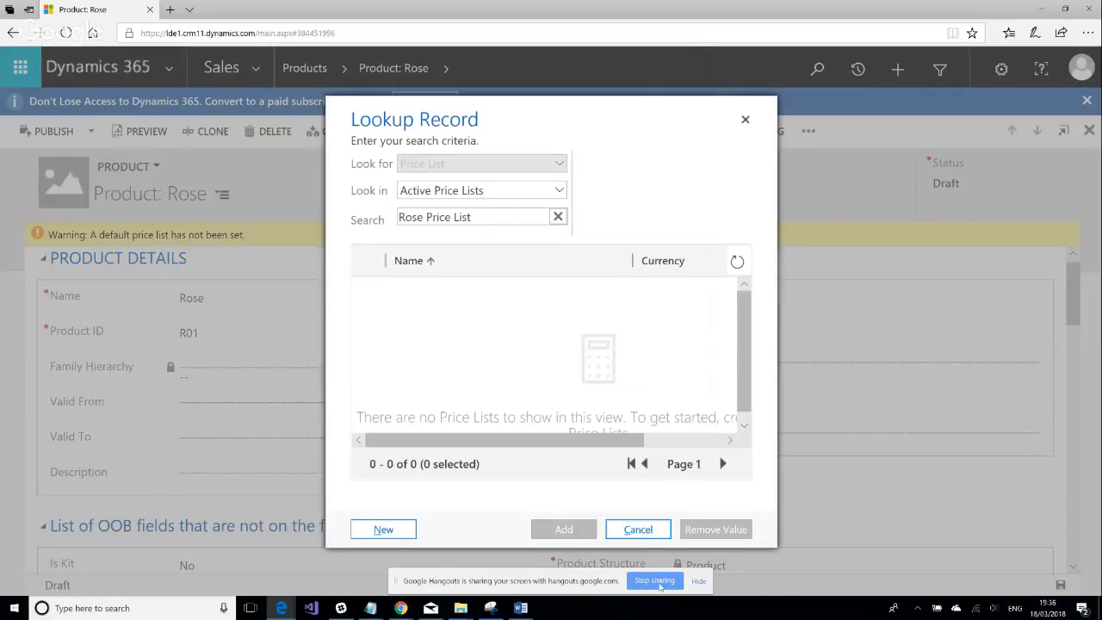
left_click(745, 121)
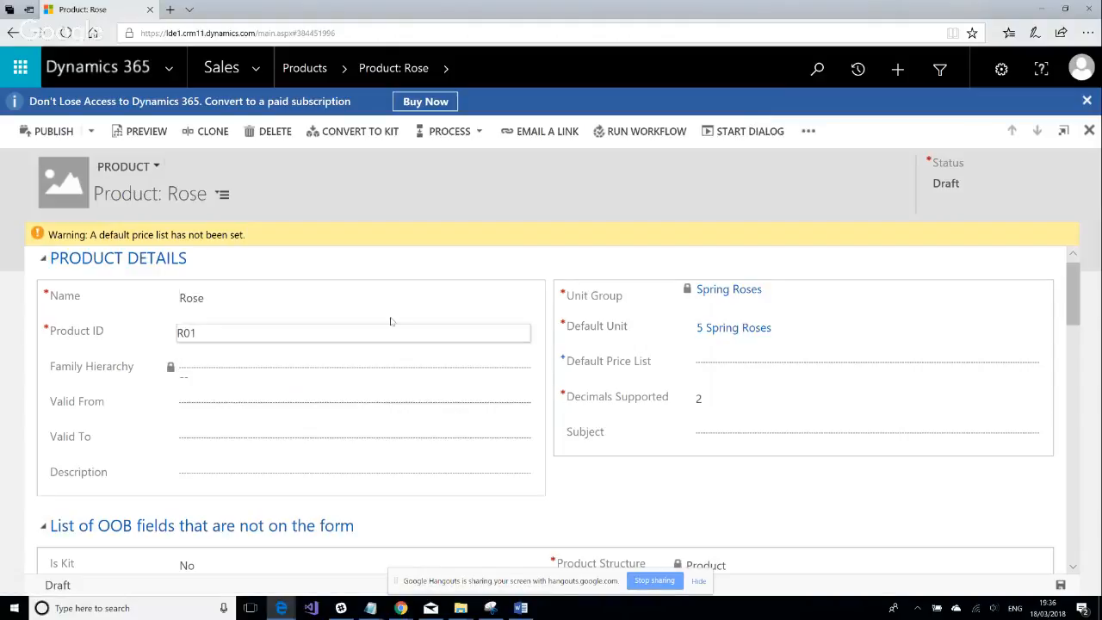
Review the price list items in the open Rose Price List record and close that record's window.
mouse_move(294, 613)
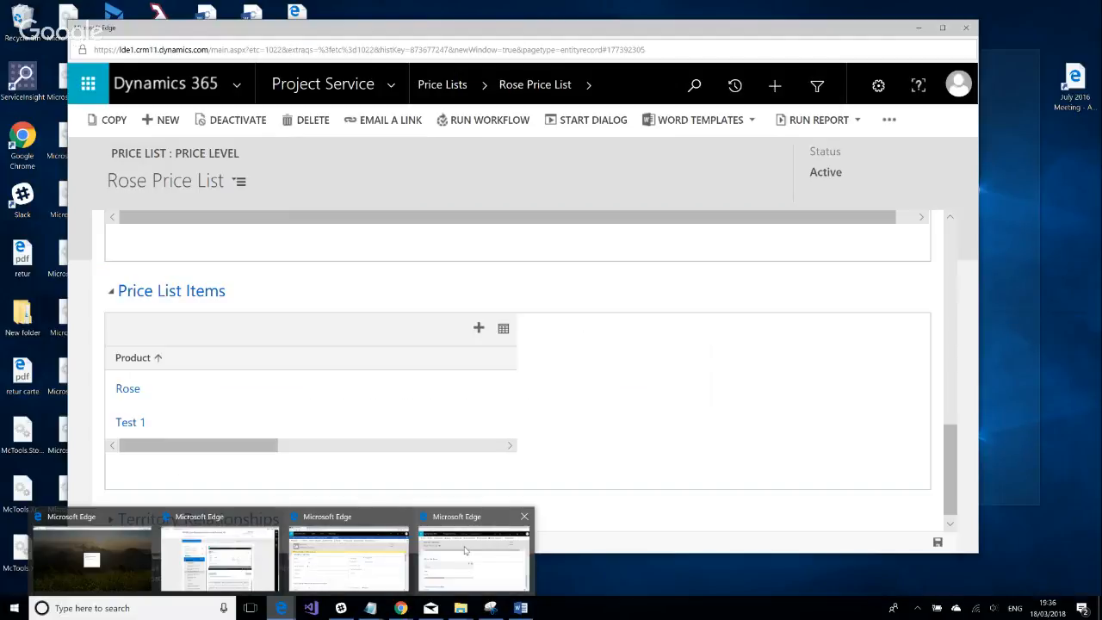
left_click(467, 555)
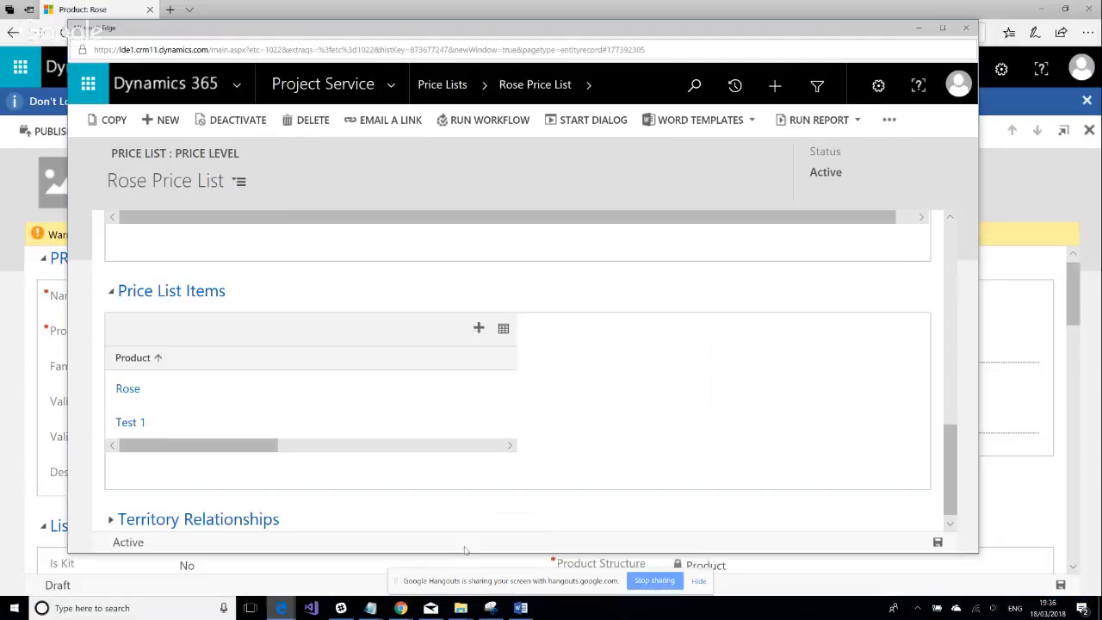
scroll(270, 305, "up", 10)
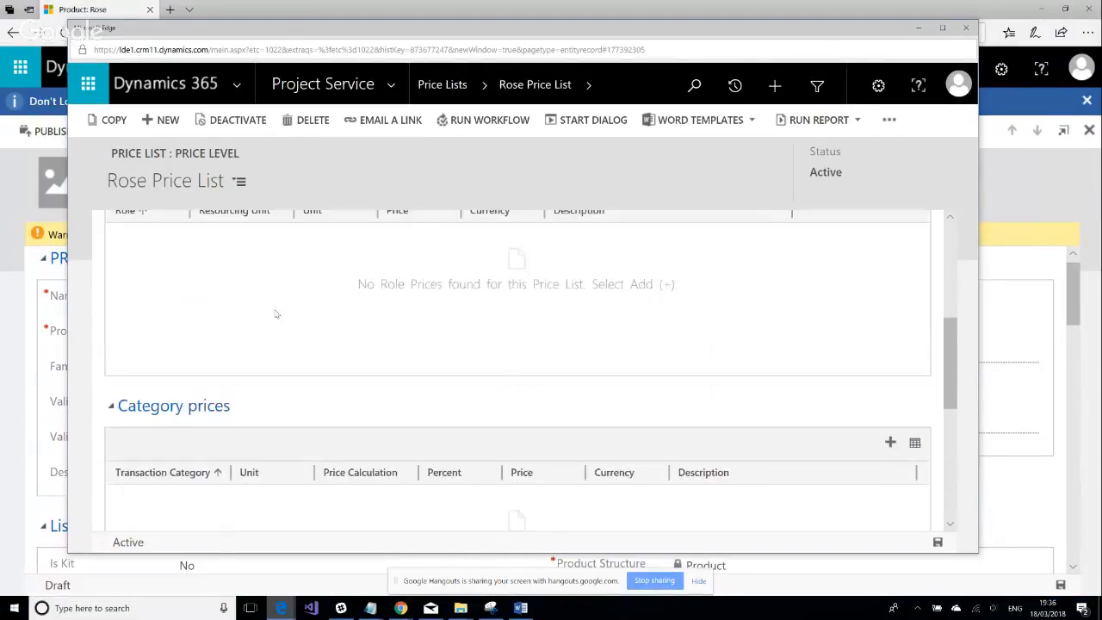
scroll(429, 298, "down", 8)
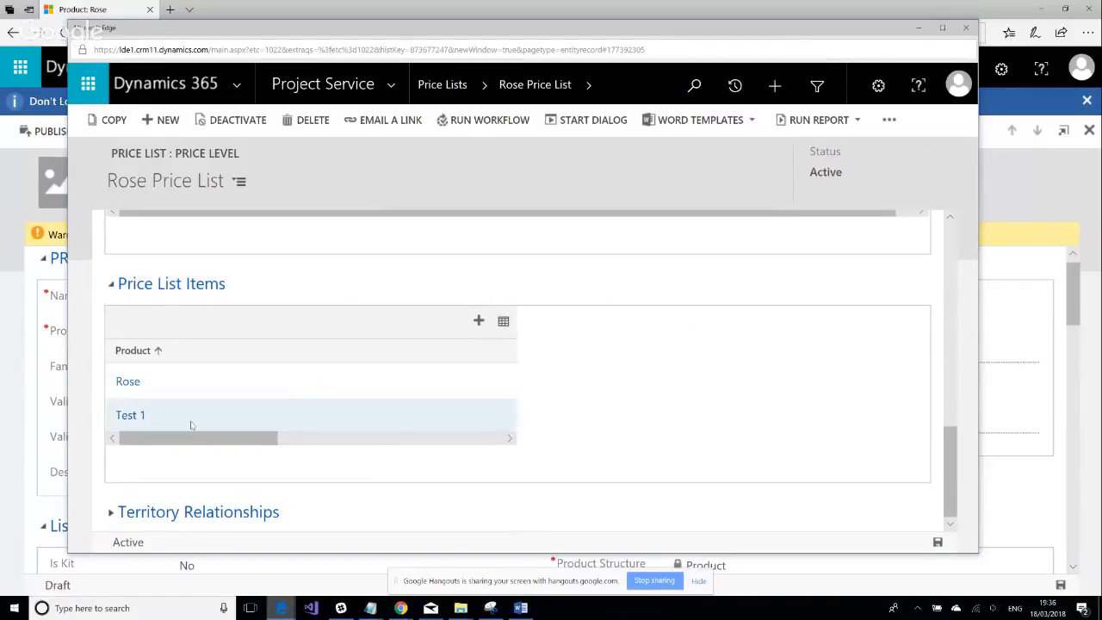
left_click(967, 32)
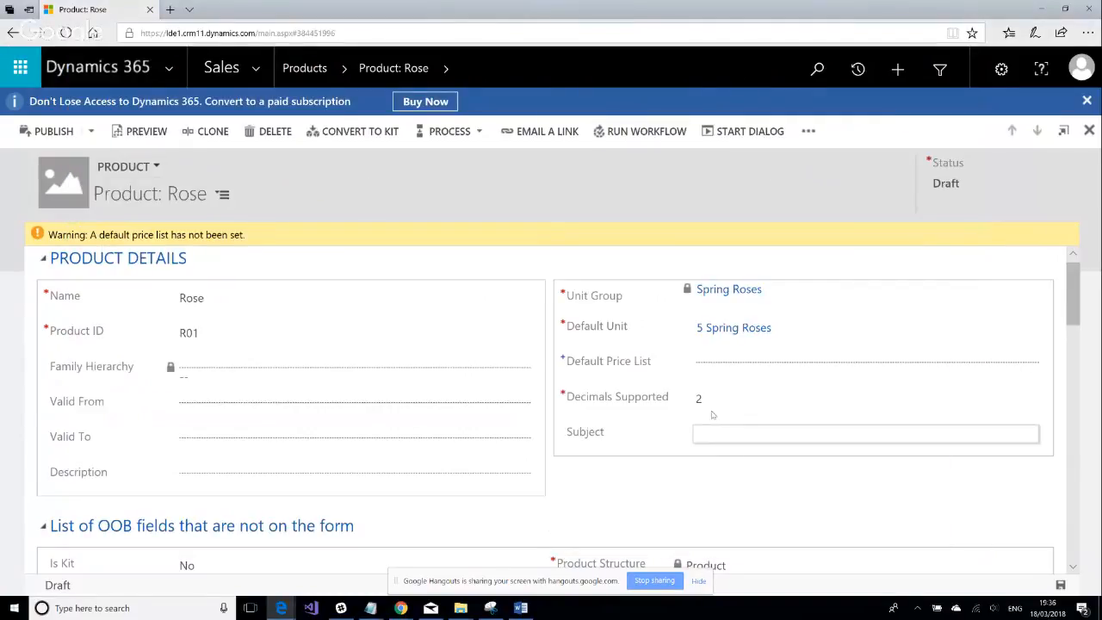
Set the Rose product's default price list to Rose Price List.
left_click(1031, 365)
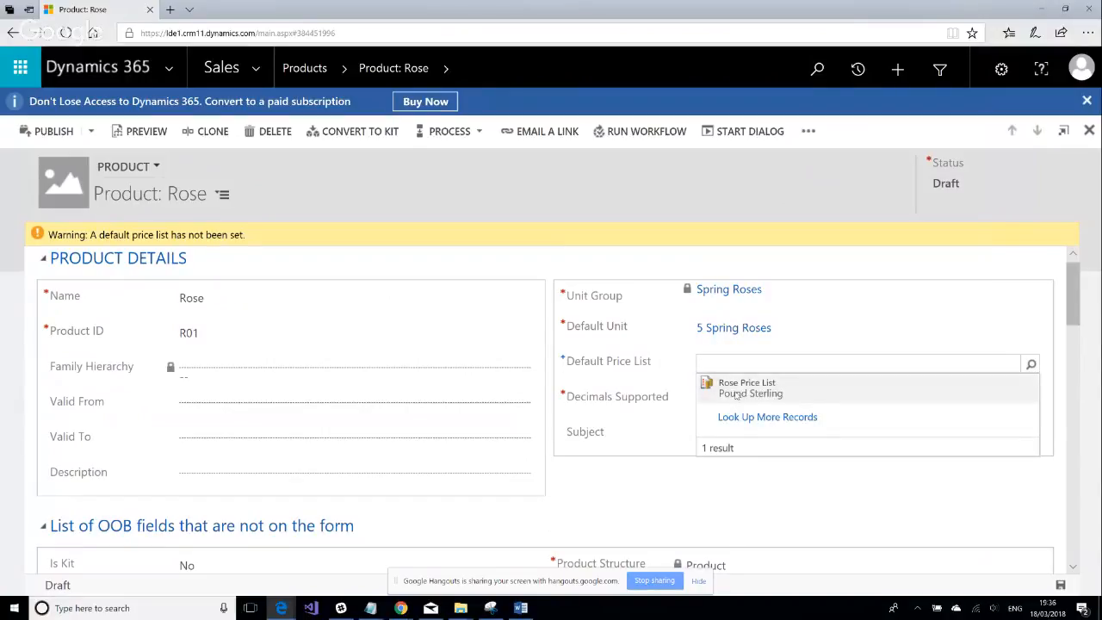
left_click(737, 388)
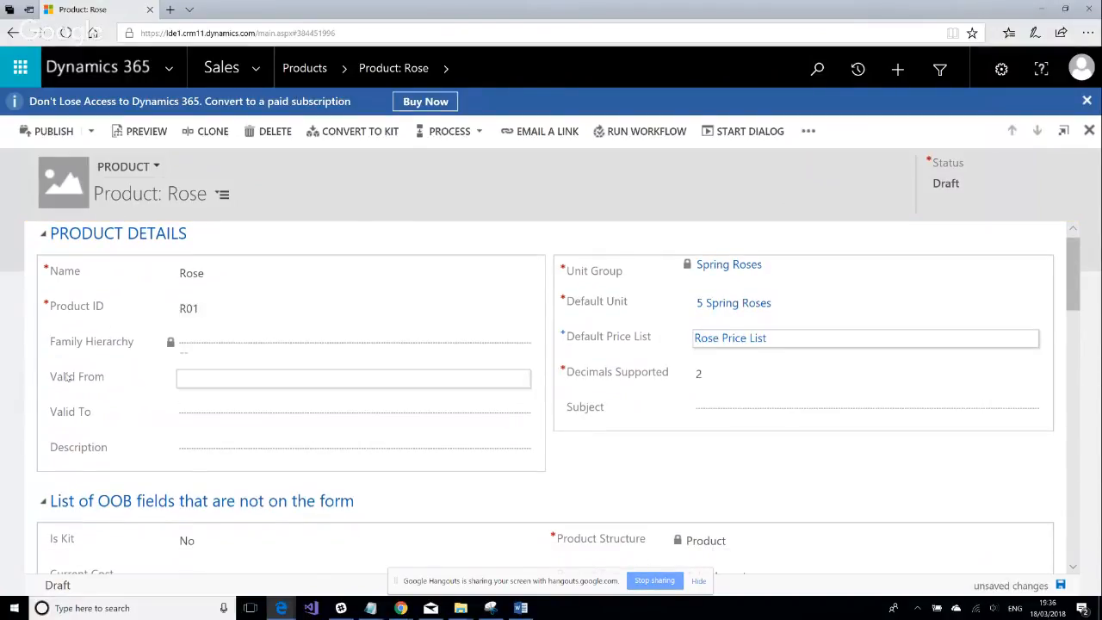
scroll(556, 342, "down", 5)
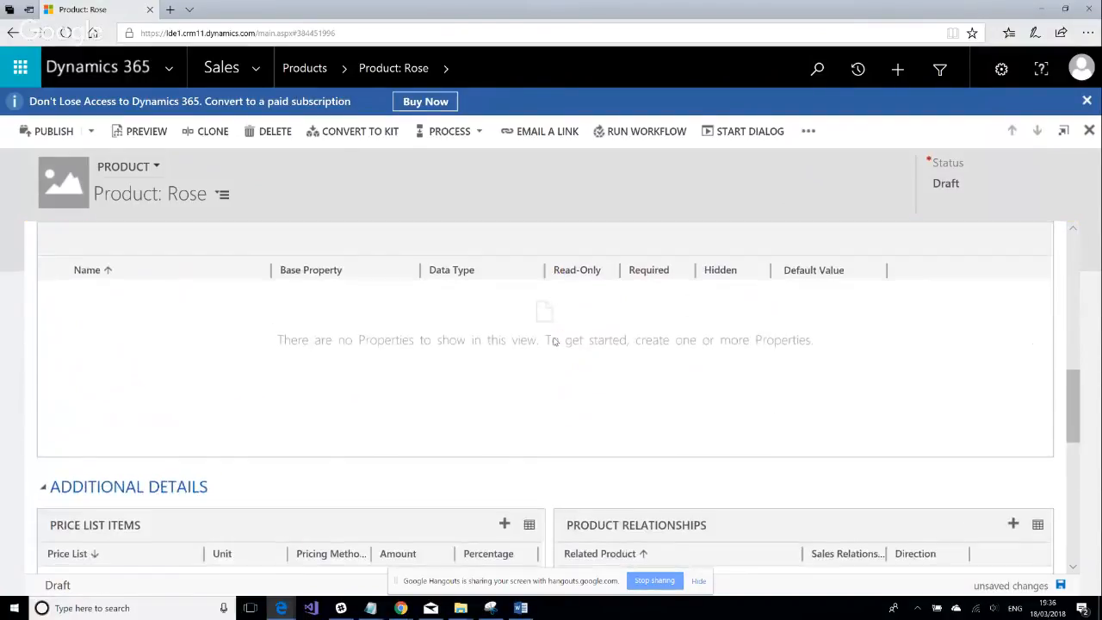
Publish the Rose product from its record and confirm the publication.
scroll(555, 342, "up", 2)
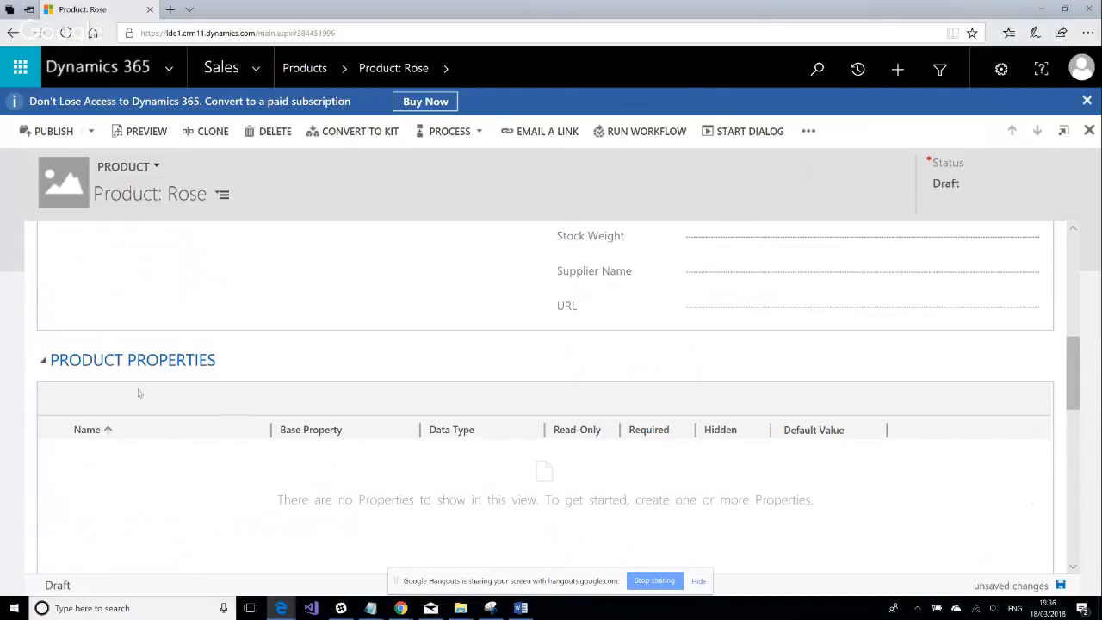
scroll(336, 374, "up", 5)
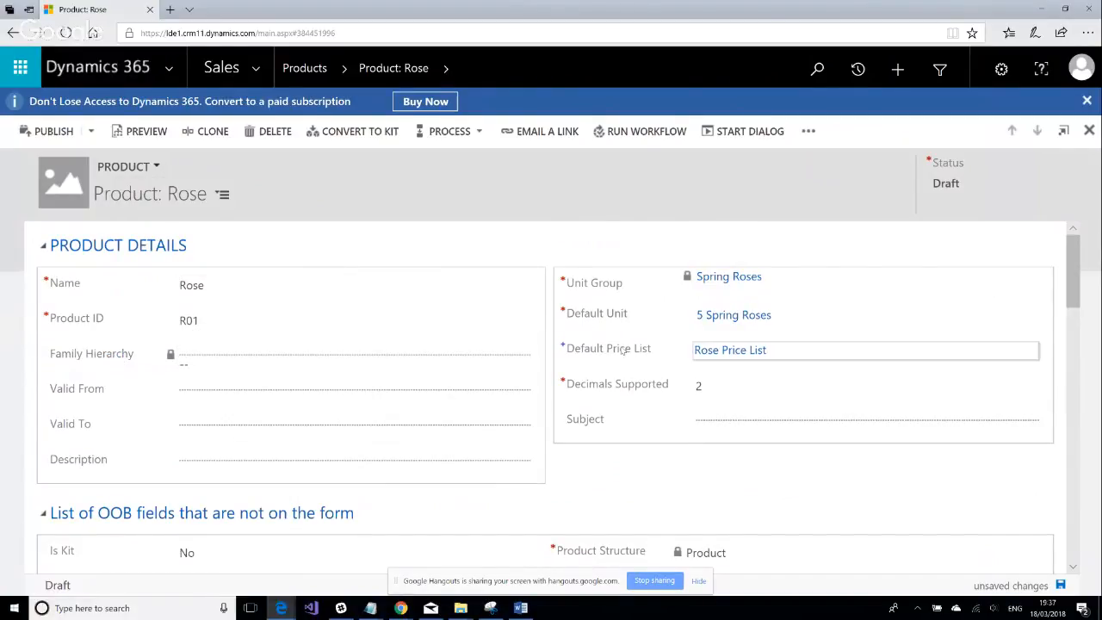
scroll(232, 272, "down", 5)
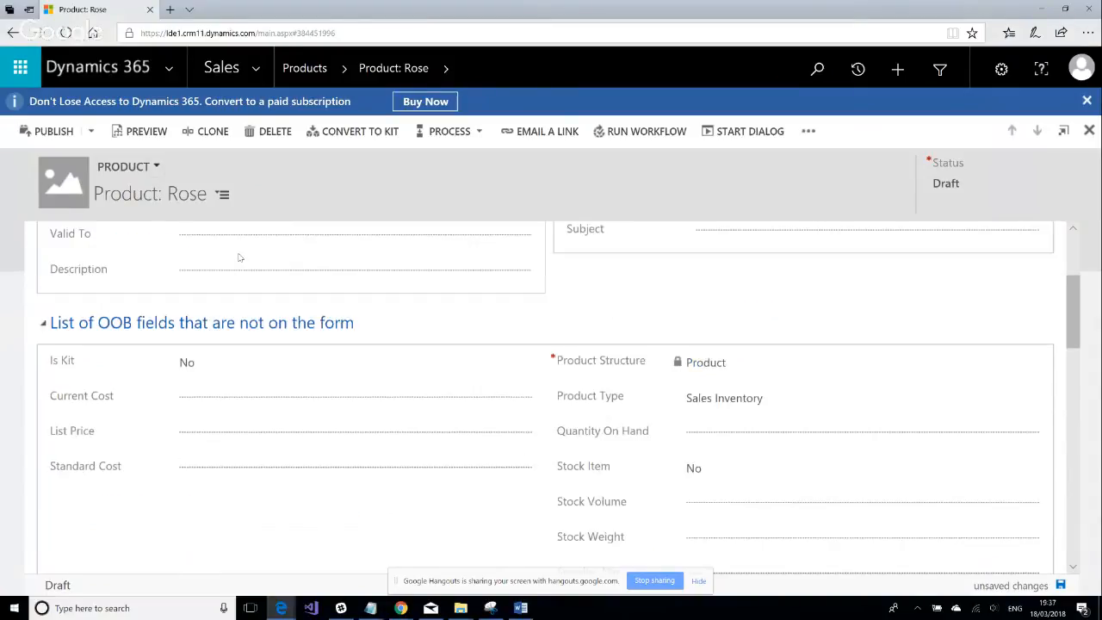
scroll(312, 344, "up", 5)
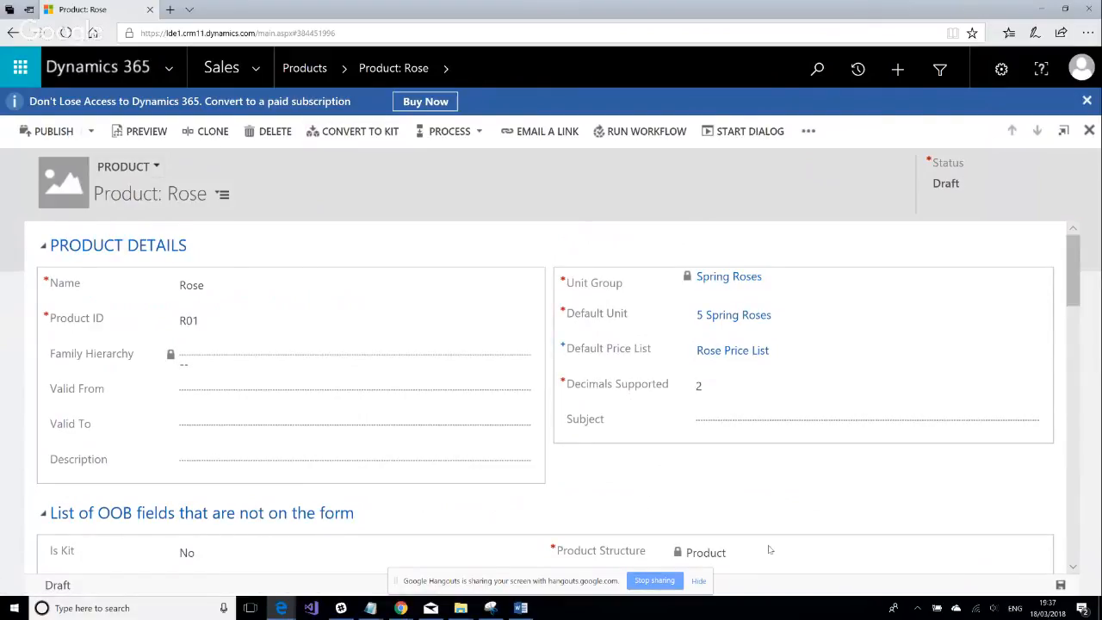
left_click(48, 134)
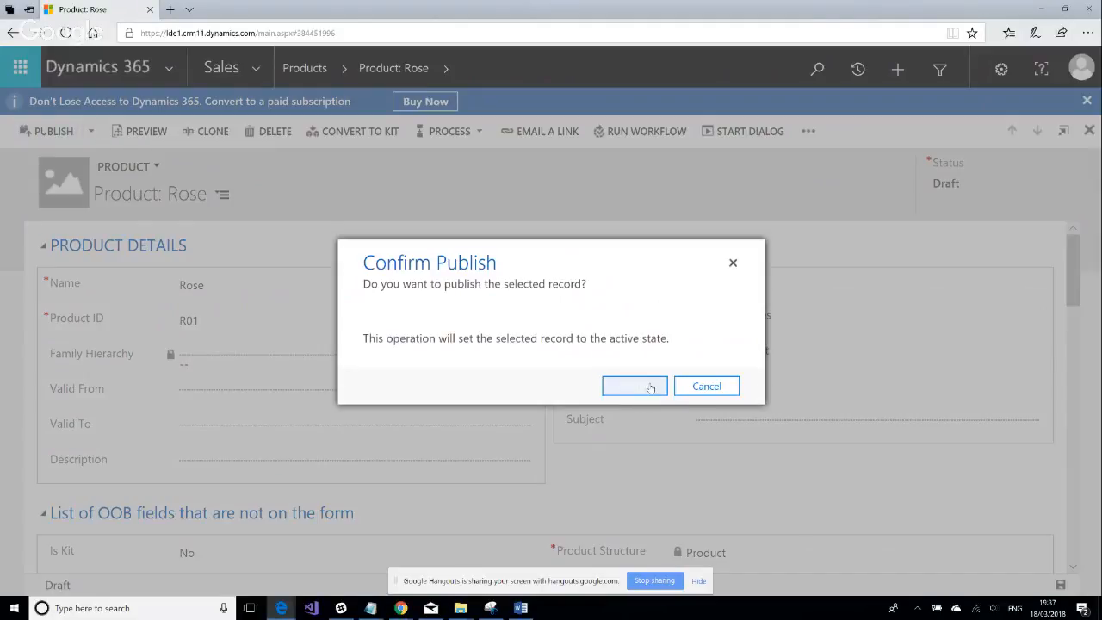
left_click(651, 388)
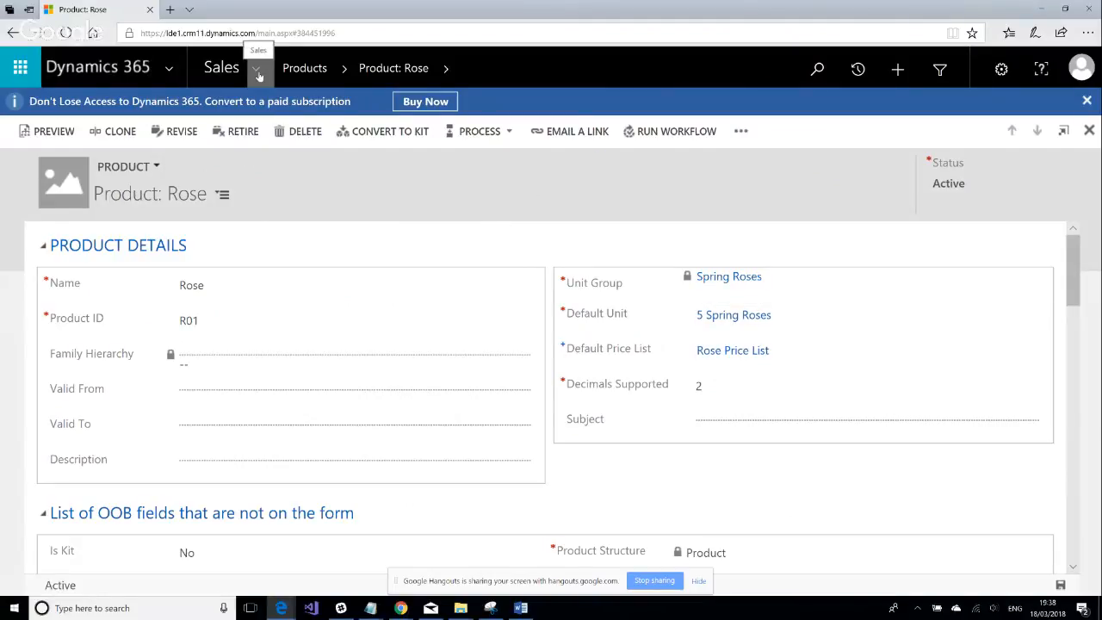
Open the Flowers for Spring Party opportunity from the opportunities list and go to its Product Line Items section.
mouse_move(291, 610)
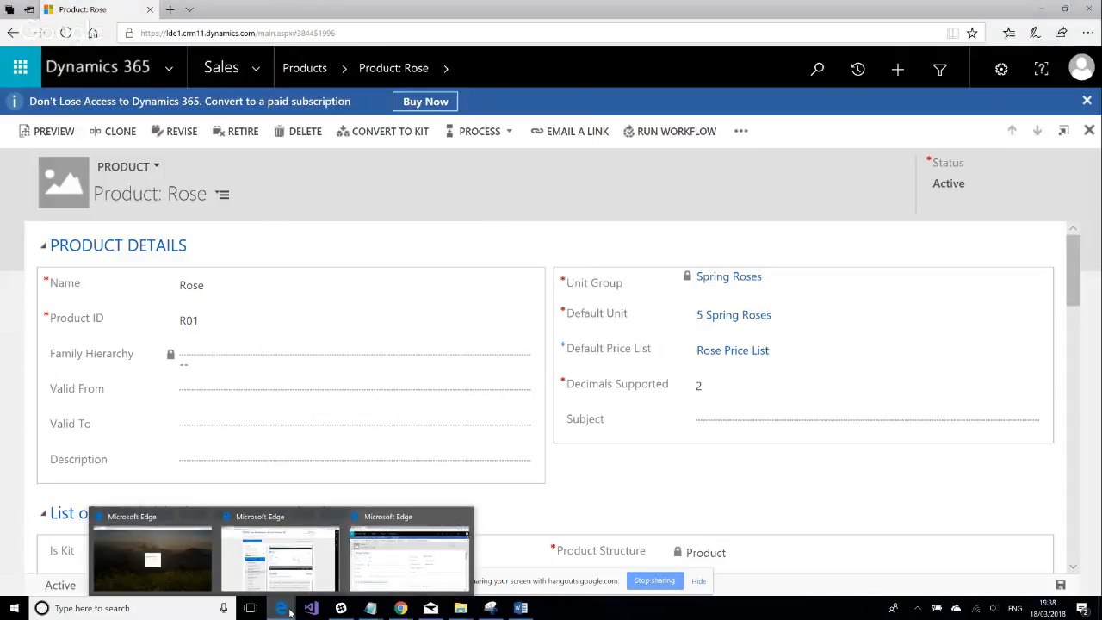
left_click(256, 69)
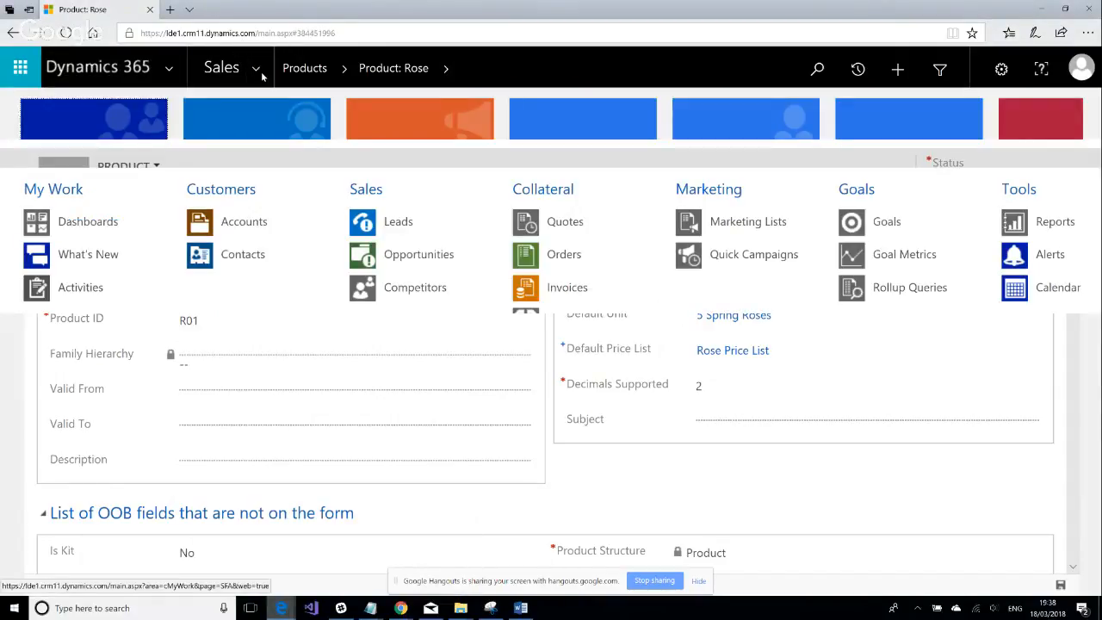
left_click(411, 256)
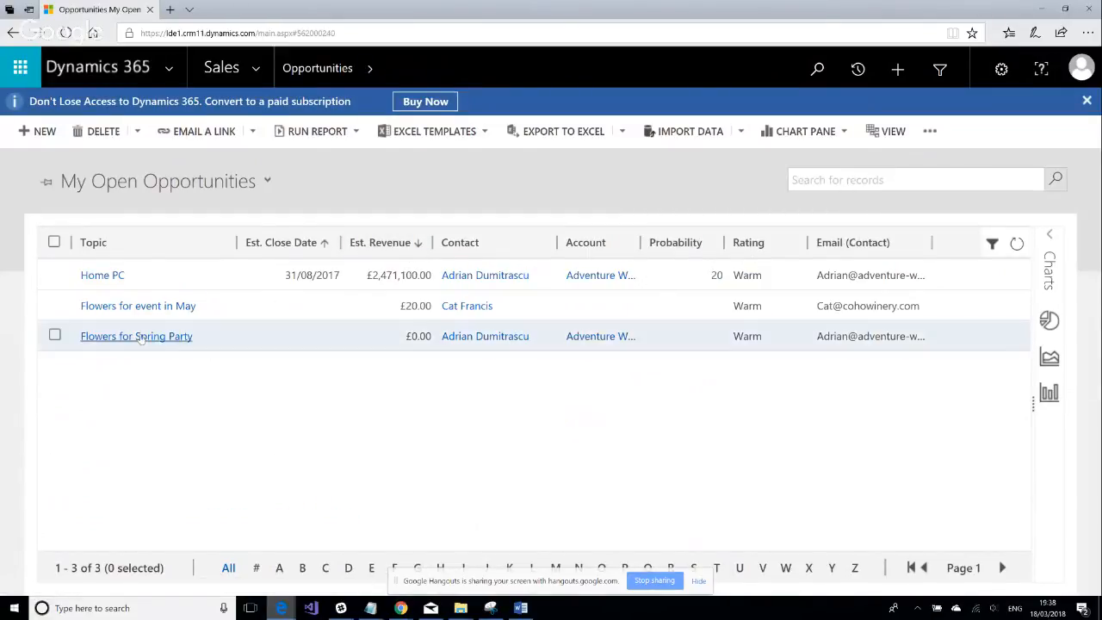
left_click(138, 337)
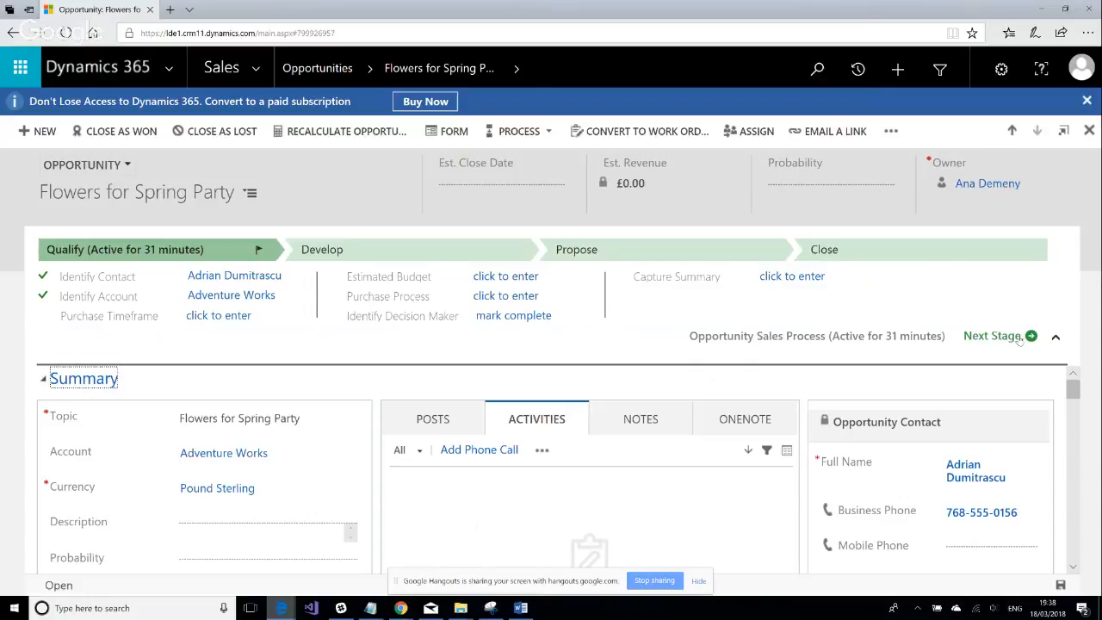
left_click_drag(1074, 390, 1082, 485)
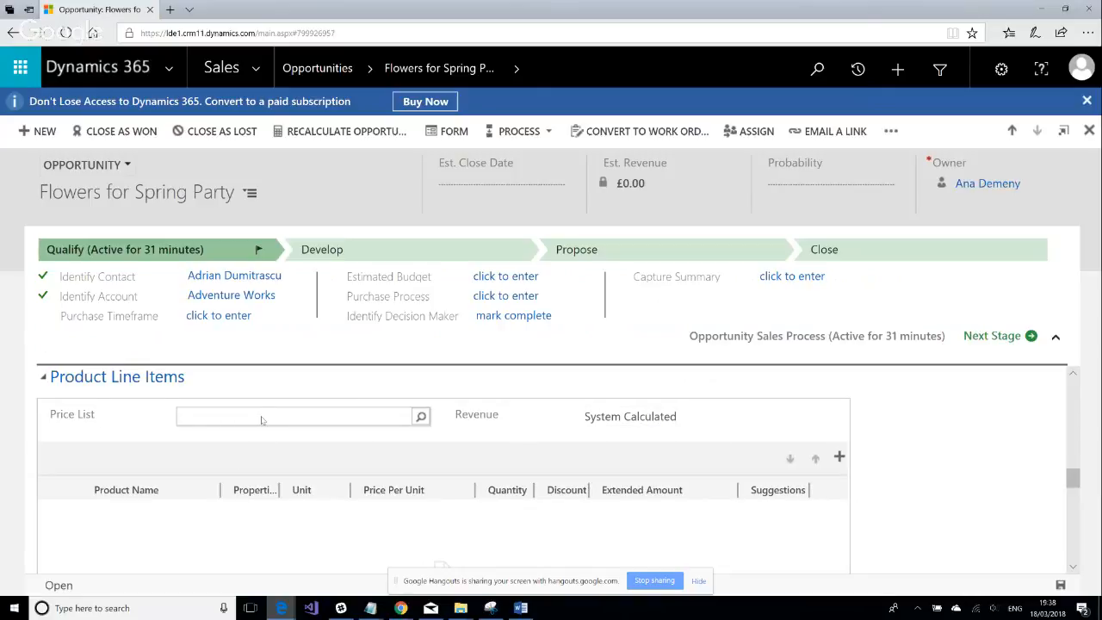
Try to add a product line to the opportunity without choosing a price list.
left_click(421, 418)
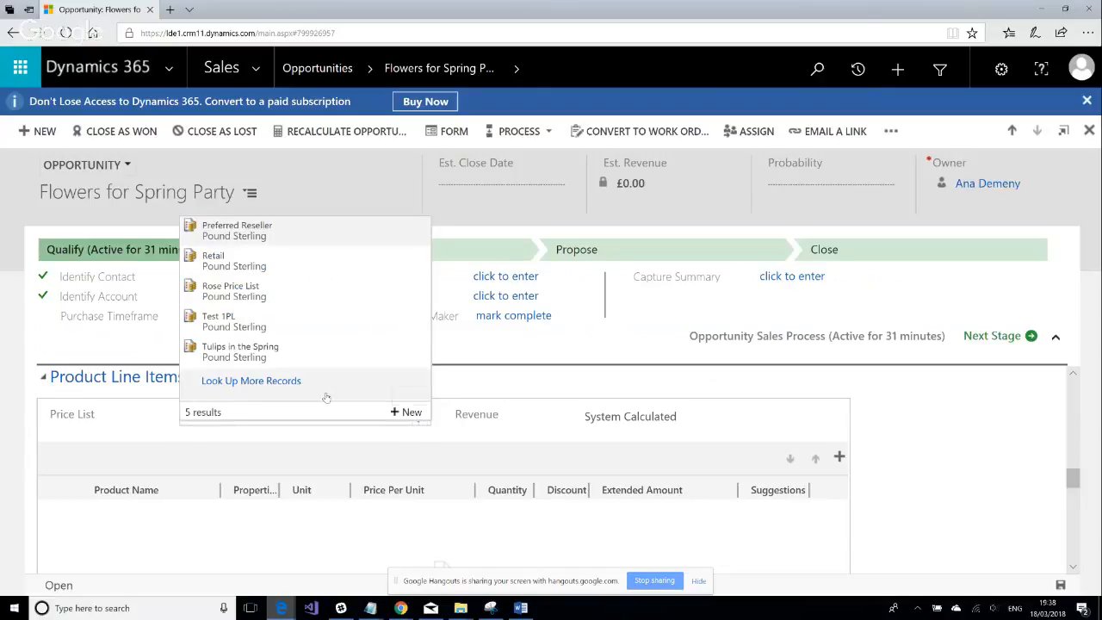
left_click(293, 442)
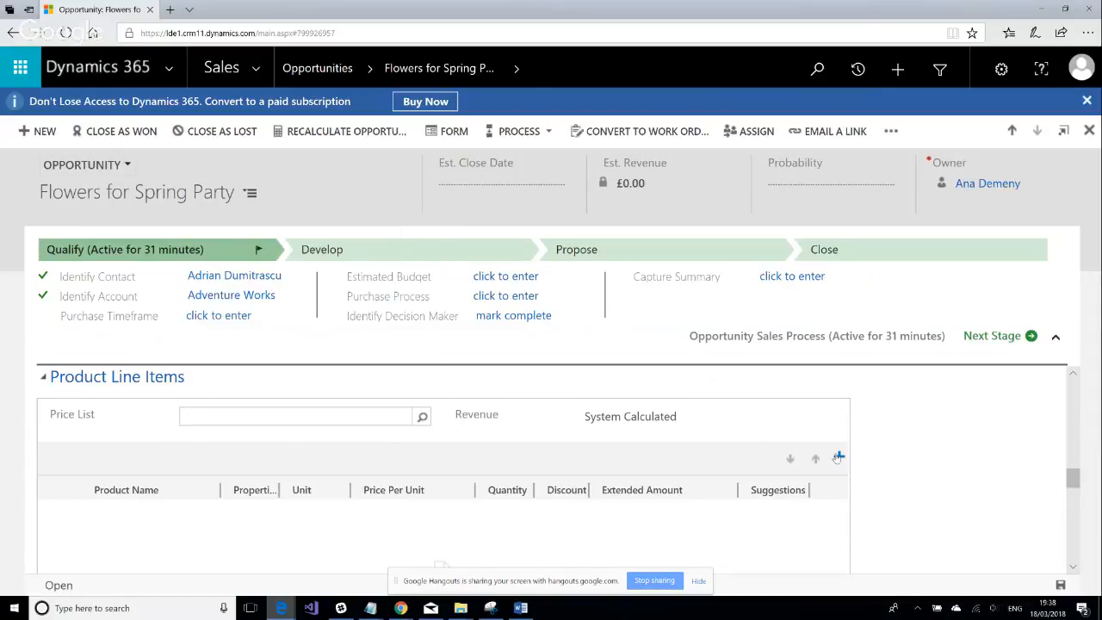
left_click(839, 457)
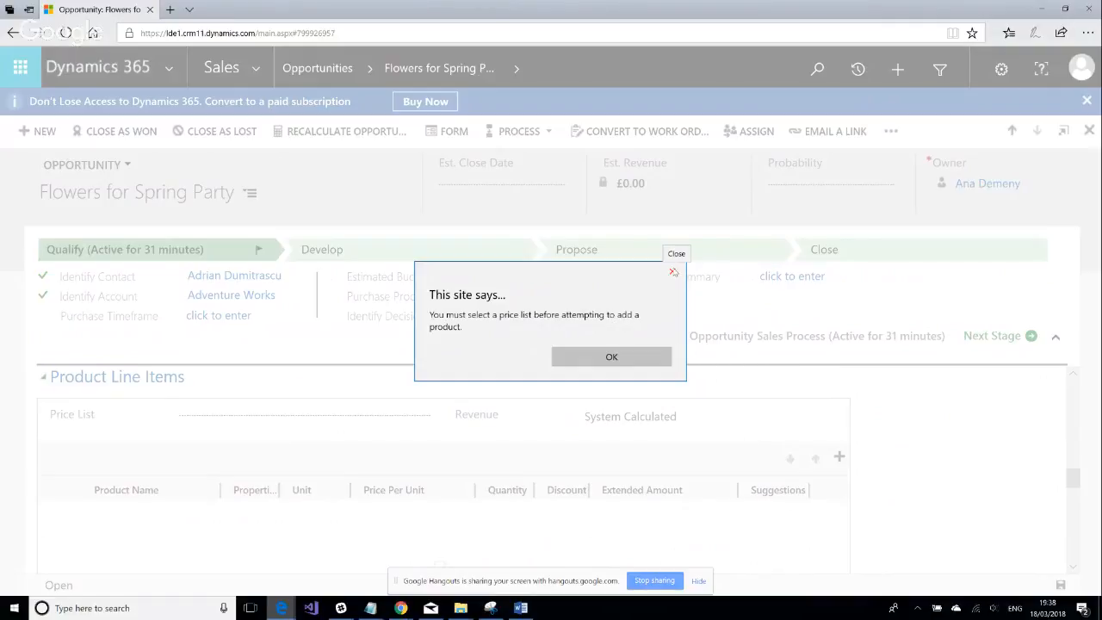
left_click(673, 274)
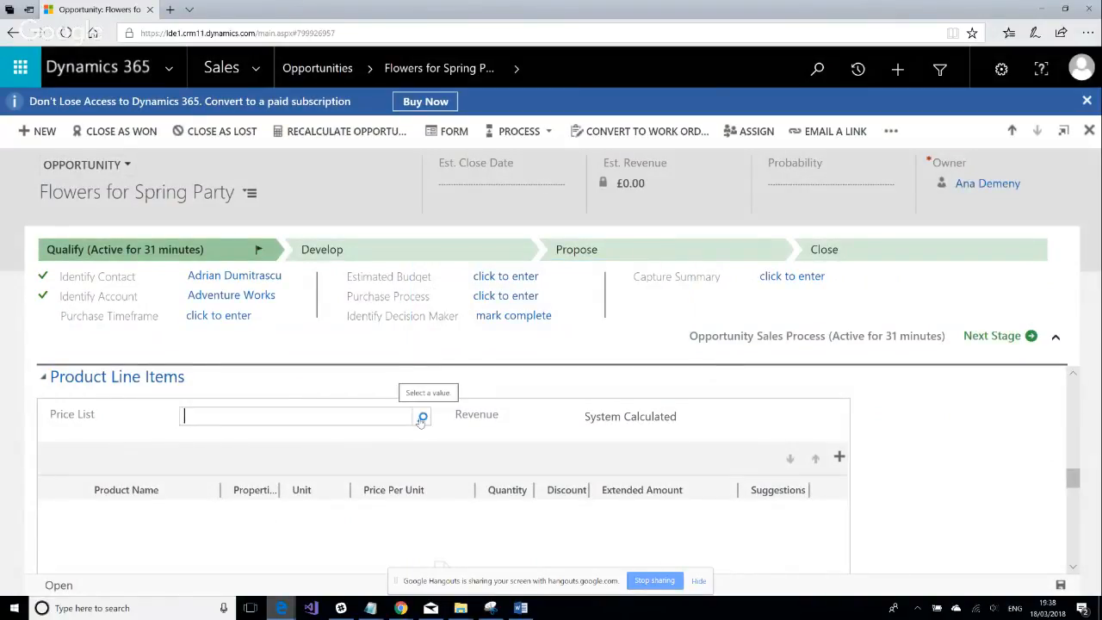
Set the opportunity's price list to Rose Price List and add the existing product Rose as a line item.
left_click(422, 418)
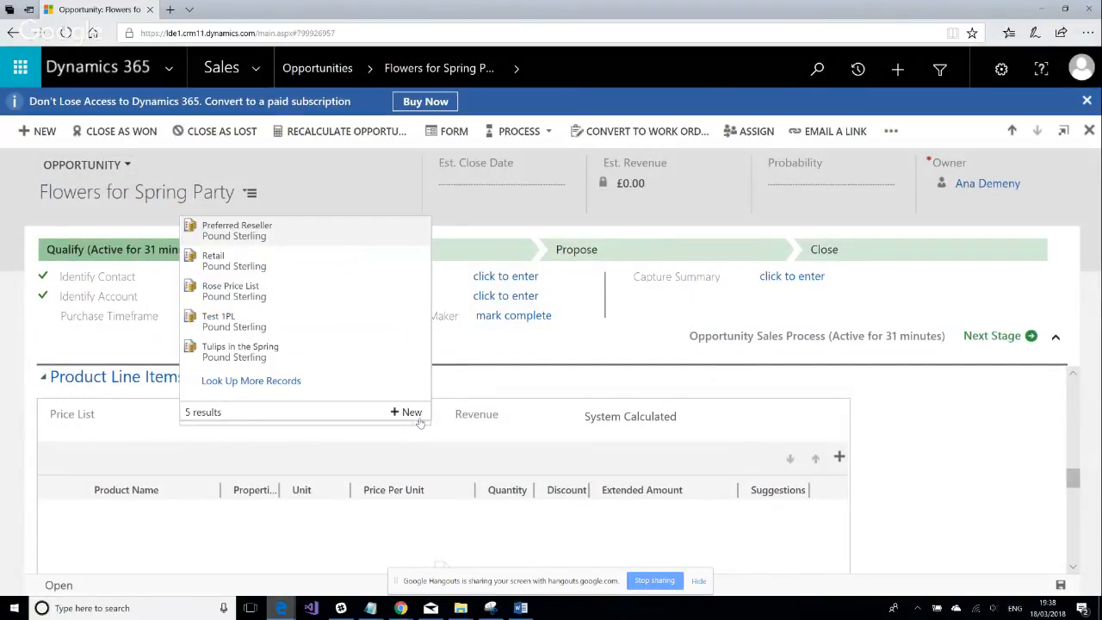
left_click(230, 293)
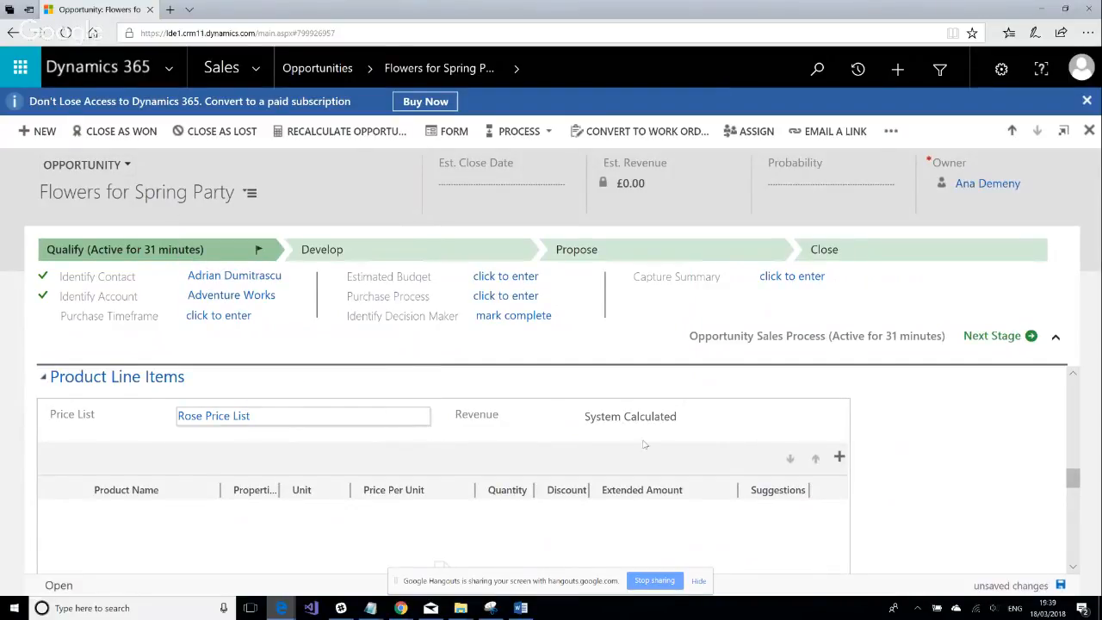
scroll(644, 439, "down", 1)
left_click(840, 396)
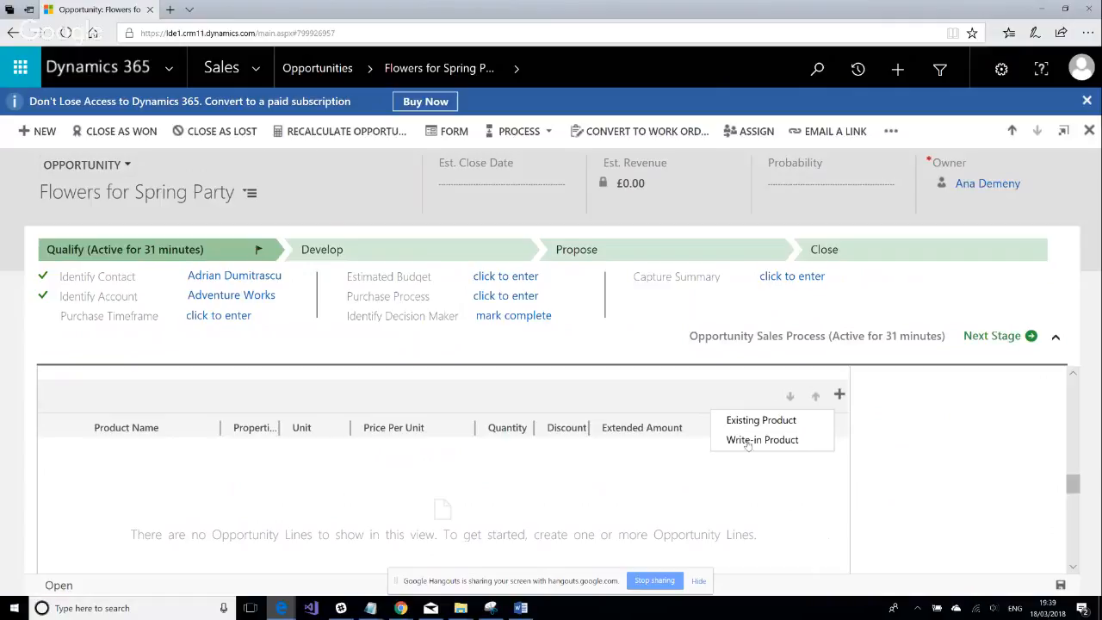
left_click(754, 420)
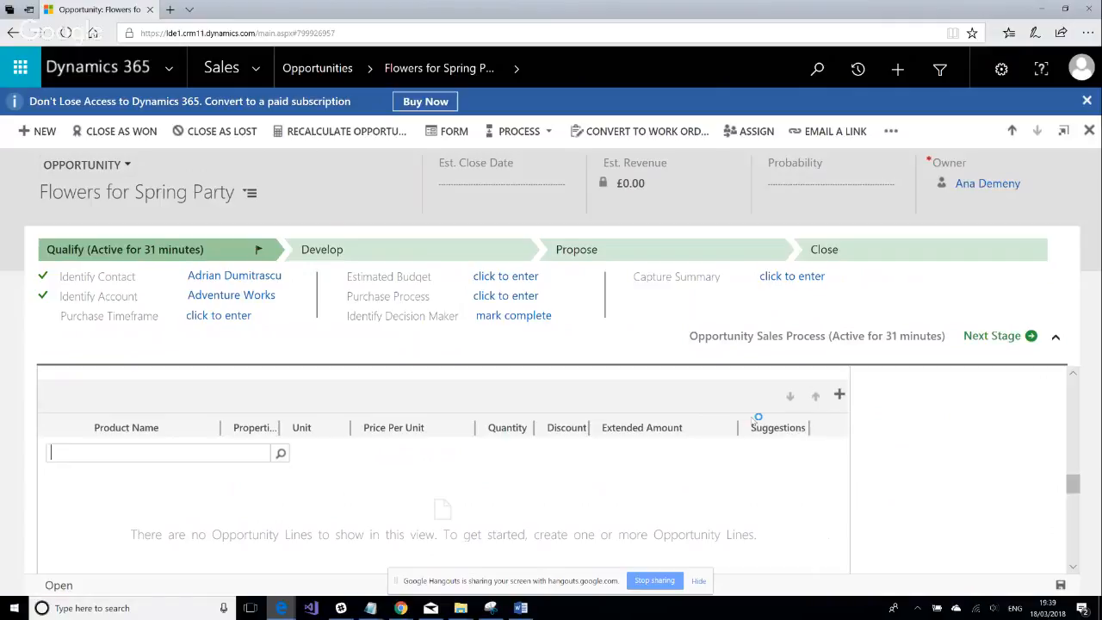
left_click(281, 454)
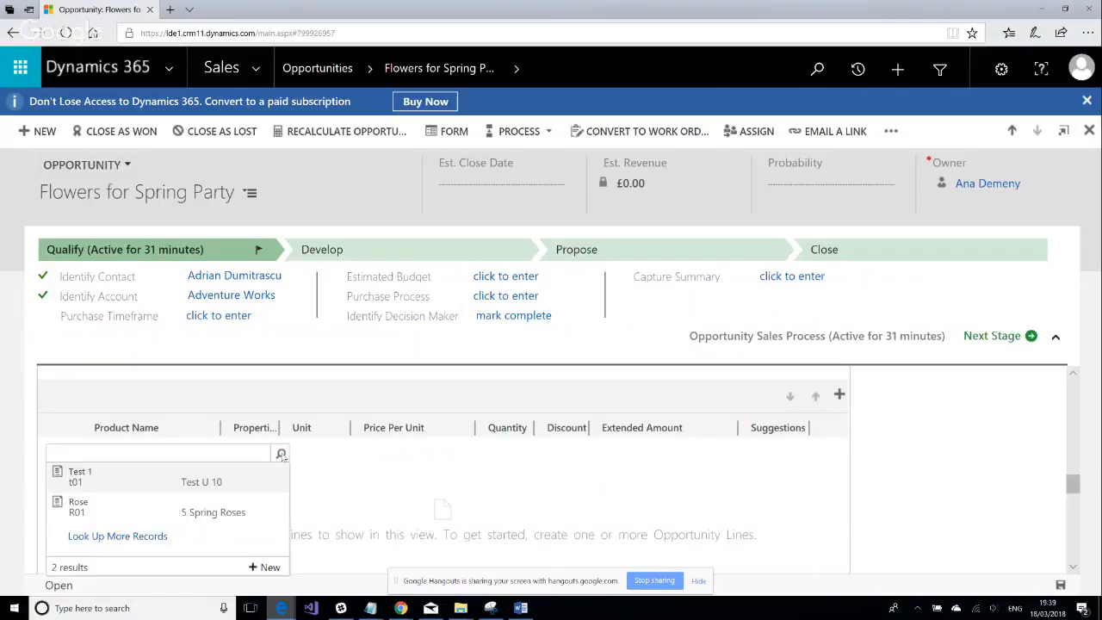
left_click(77, 510)
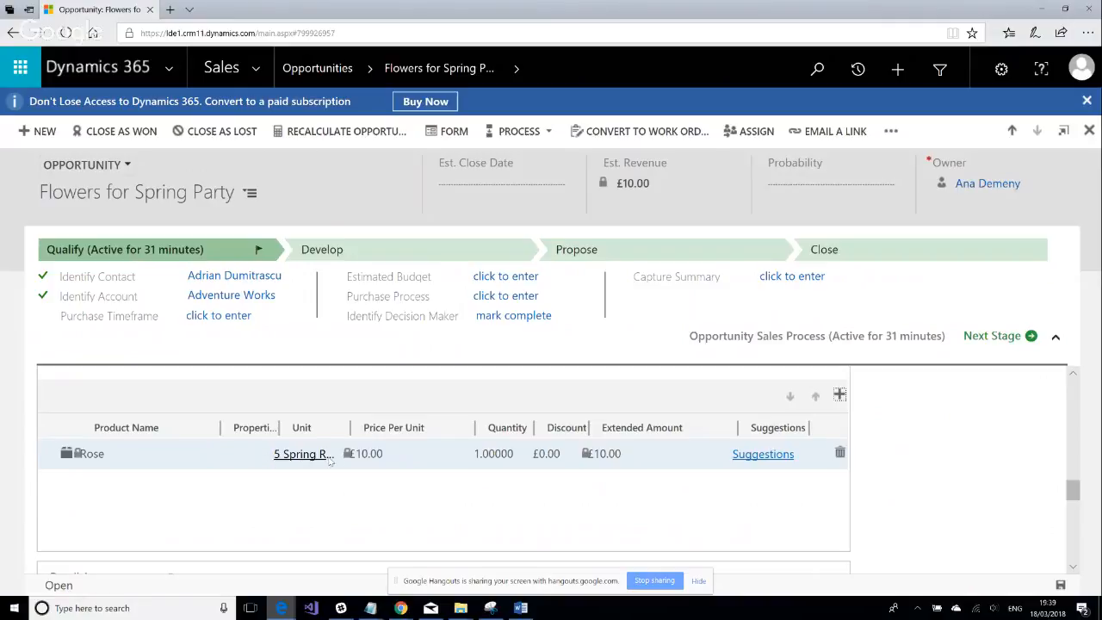
Set the quantity of the Rose line item to 4.
left_click(478, 468)
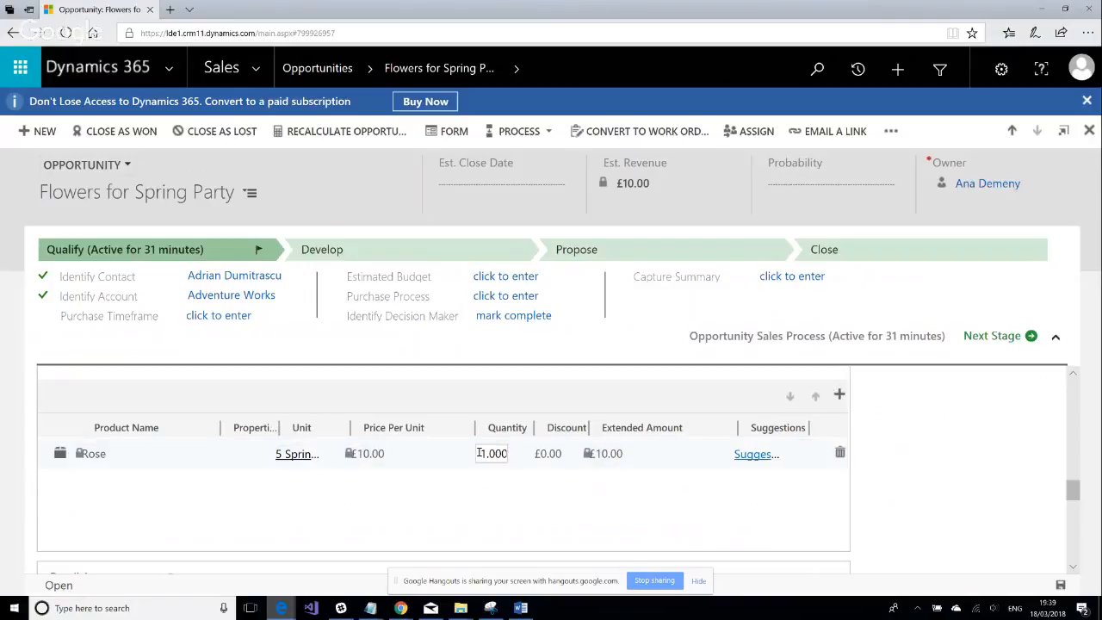
left_click_drag(480, 453, 504, 454)
type("4")
left_click(503, 491)
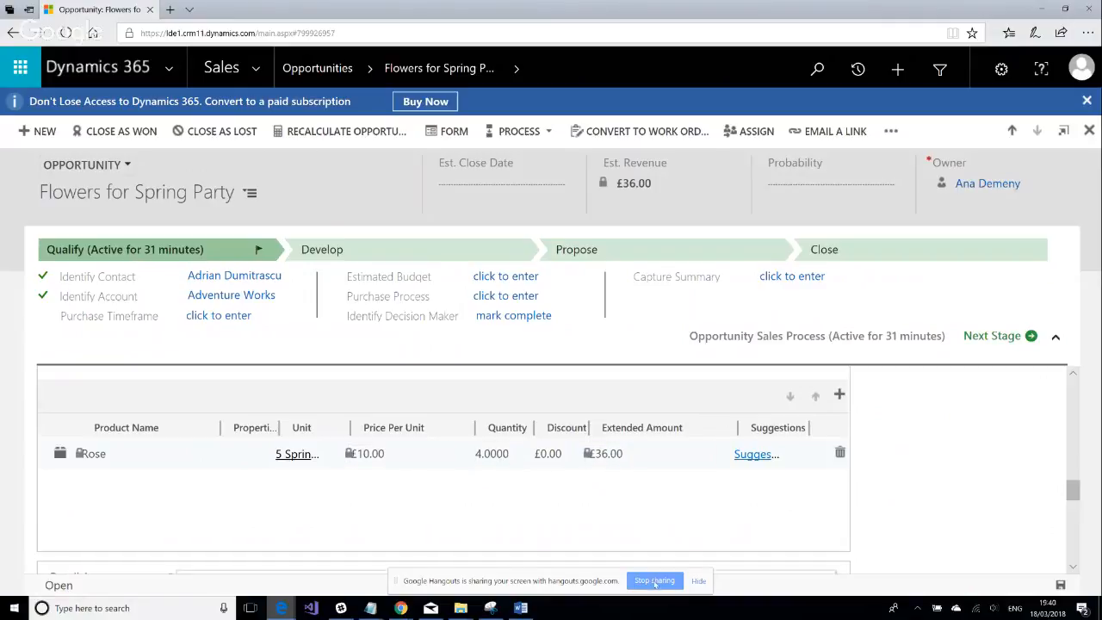
Add the existing product Test 1 as another line item on the opportunity.
left_click(840, 395)
left_click(757, 420)
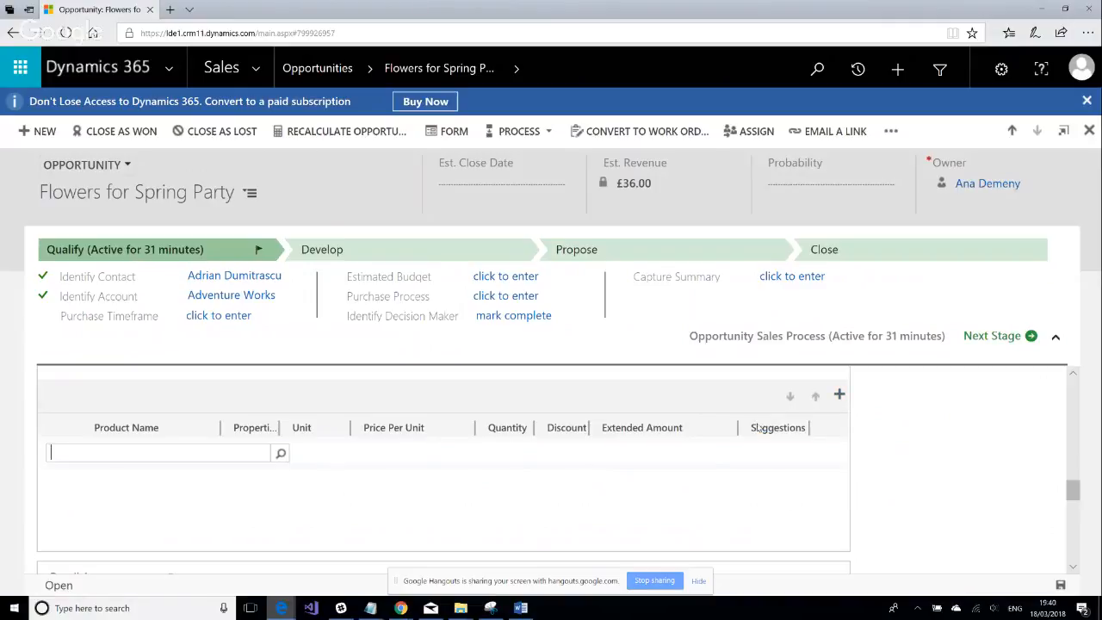
left_click(280, 456)
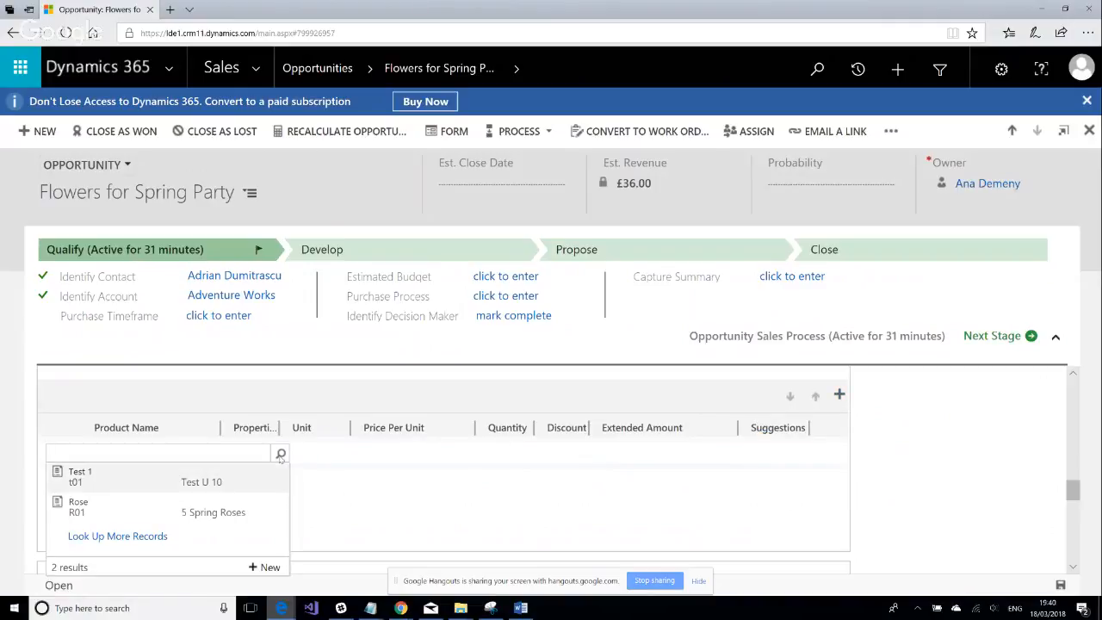
left_click(101, 477)
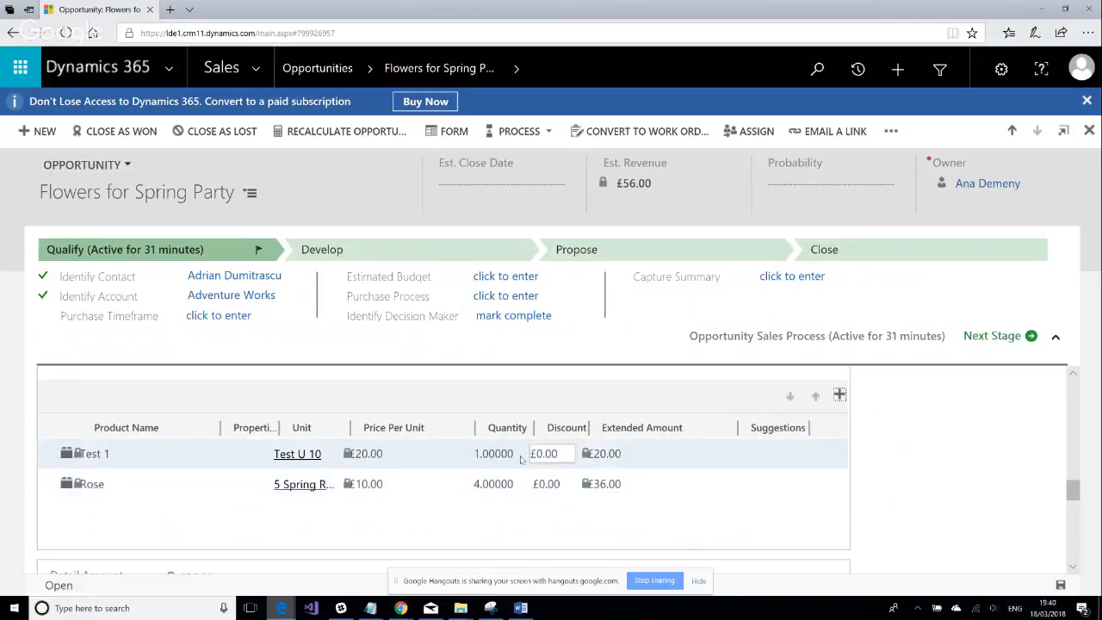
Try to edit the Test 1 line's discount, and reopen the Flowers for Spring Party opportunity from the opportunities list.
left_click(573, 457)
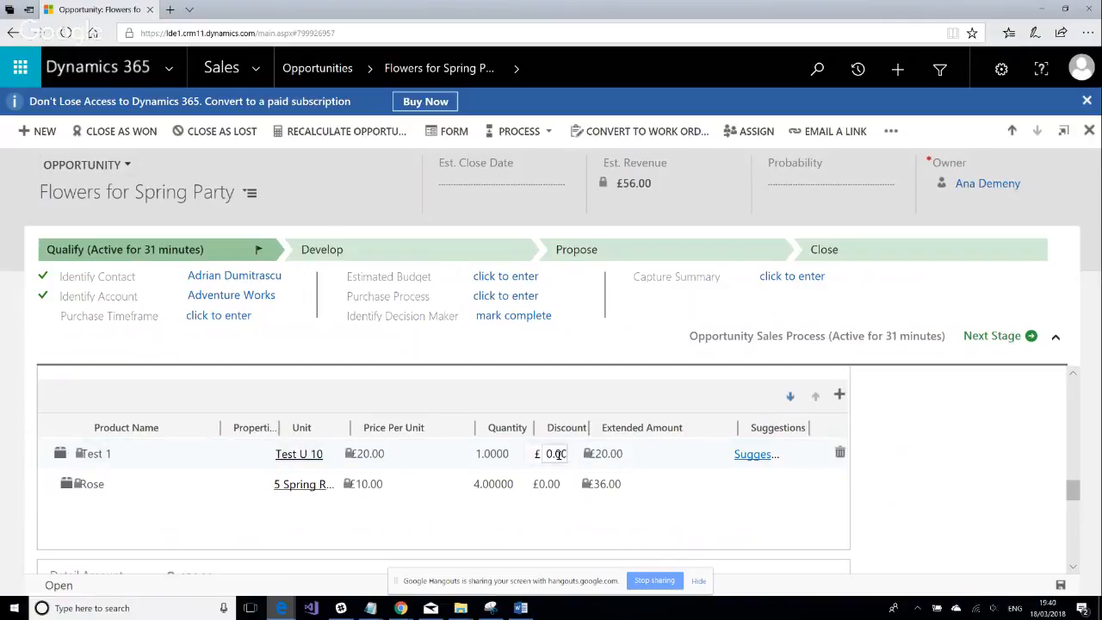
double_click(558, 454)
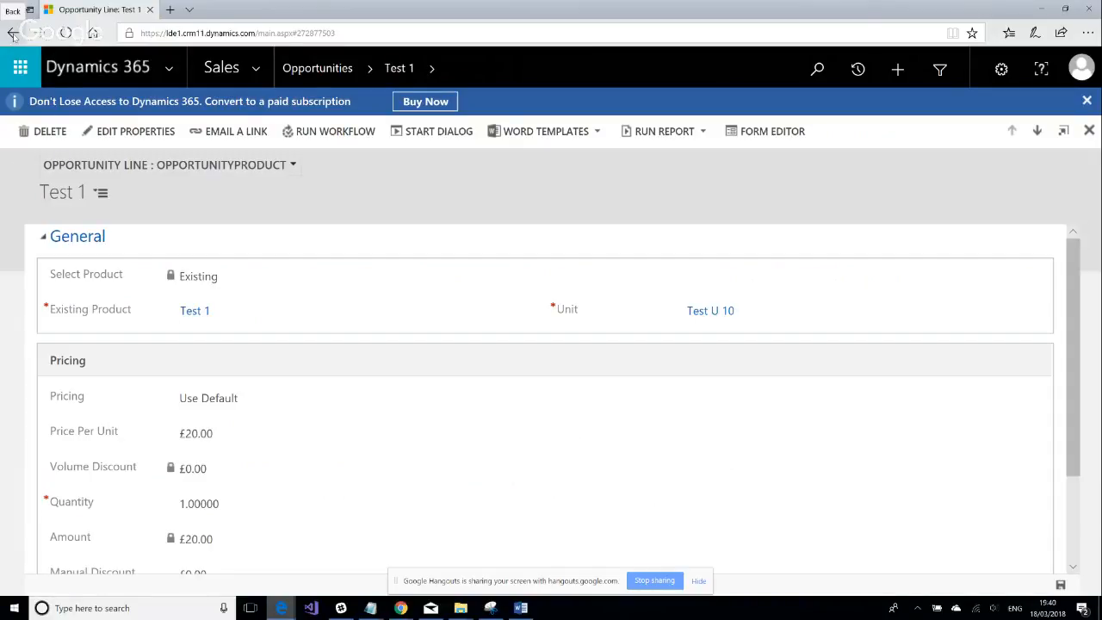
left_click(342, 73)
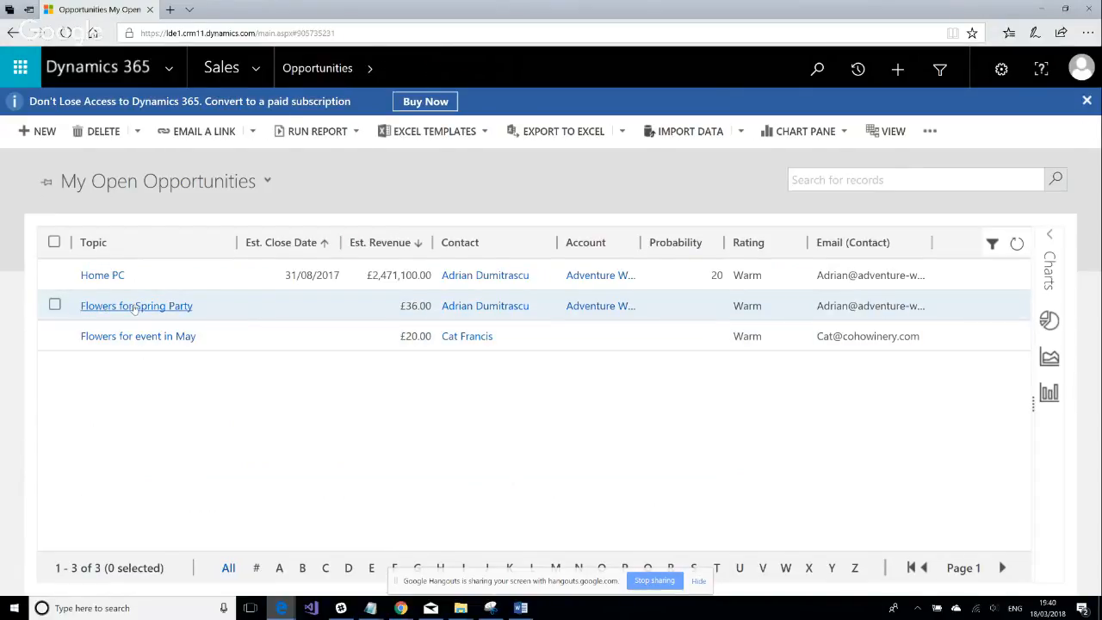
left_click(135, 306)
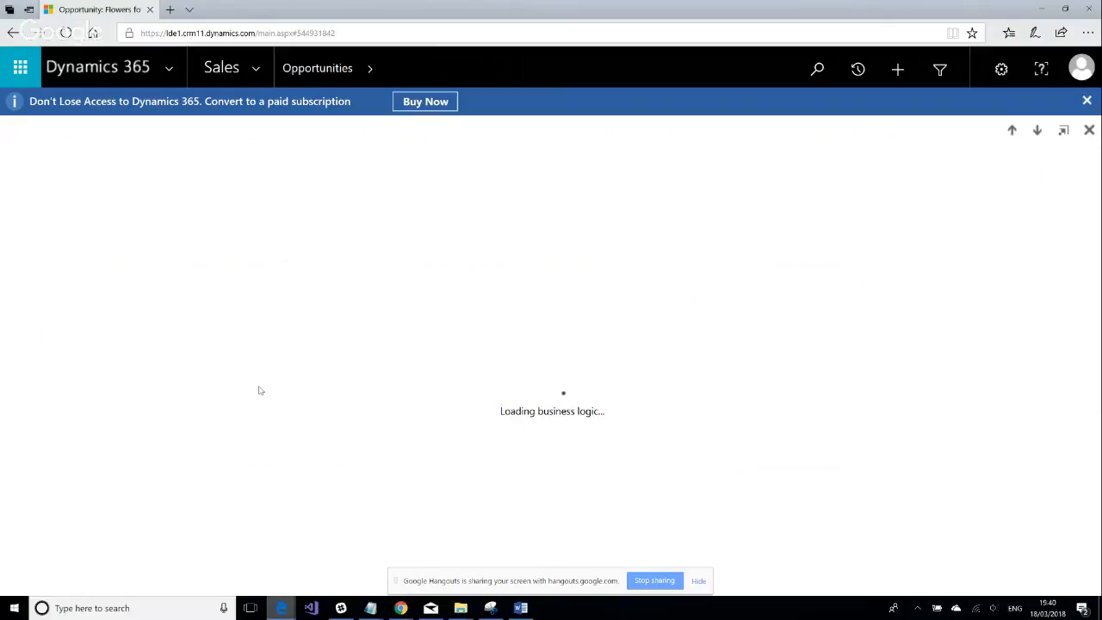
Try to replace the Test 1 line's discount in the Flowers for Spring Party opportunity's product line items.
scroll(305, 387, "down", 3)
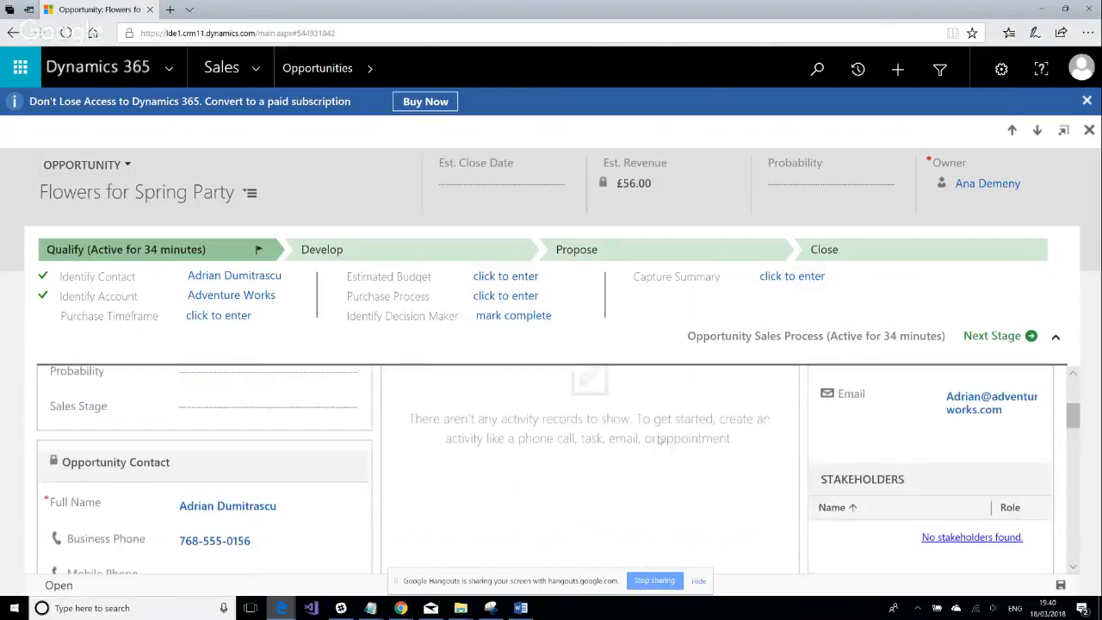
scroll(463, 474, "down", 6)
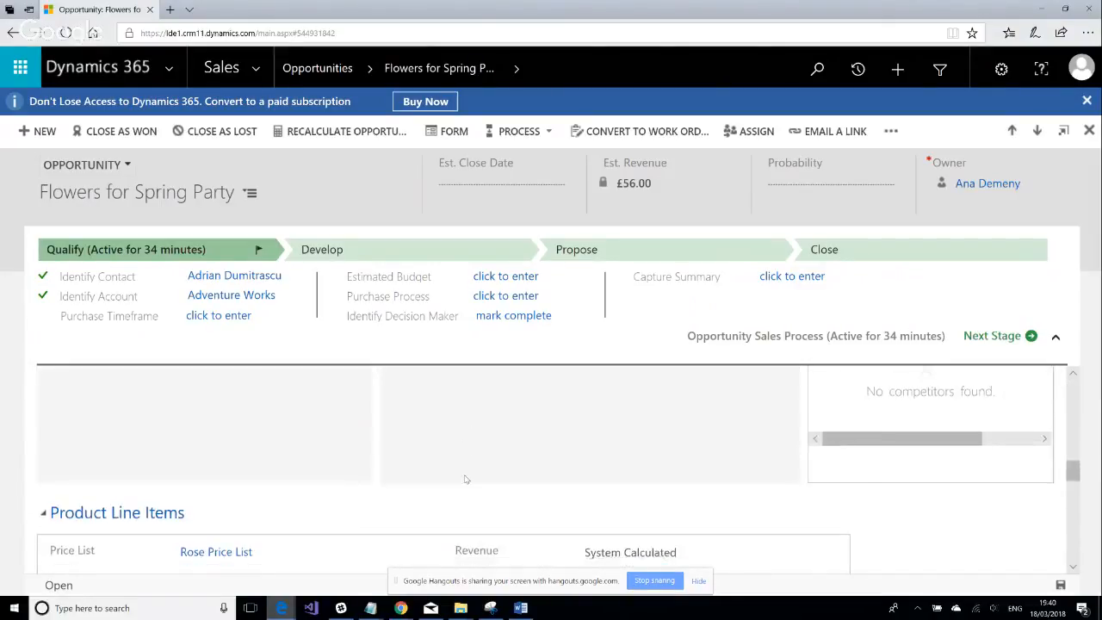
scroll(466, 479, "up", 5)
scroll(466, 480, "down", 6)
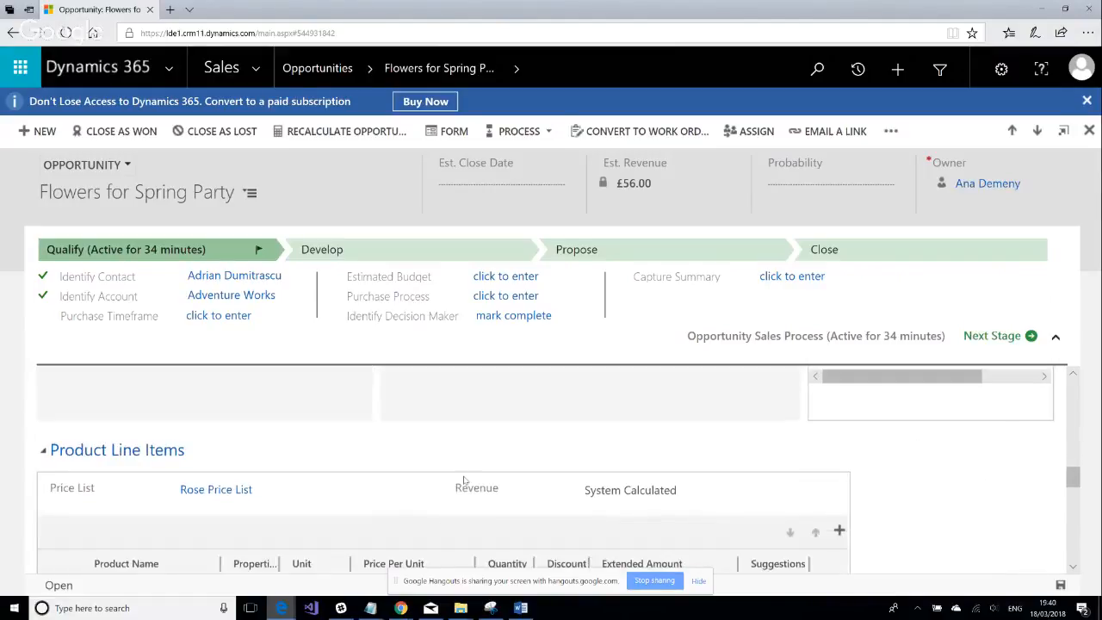
scroll(465, 478, "down", 3)
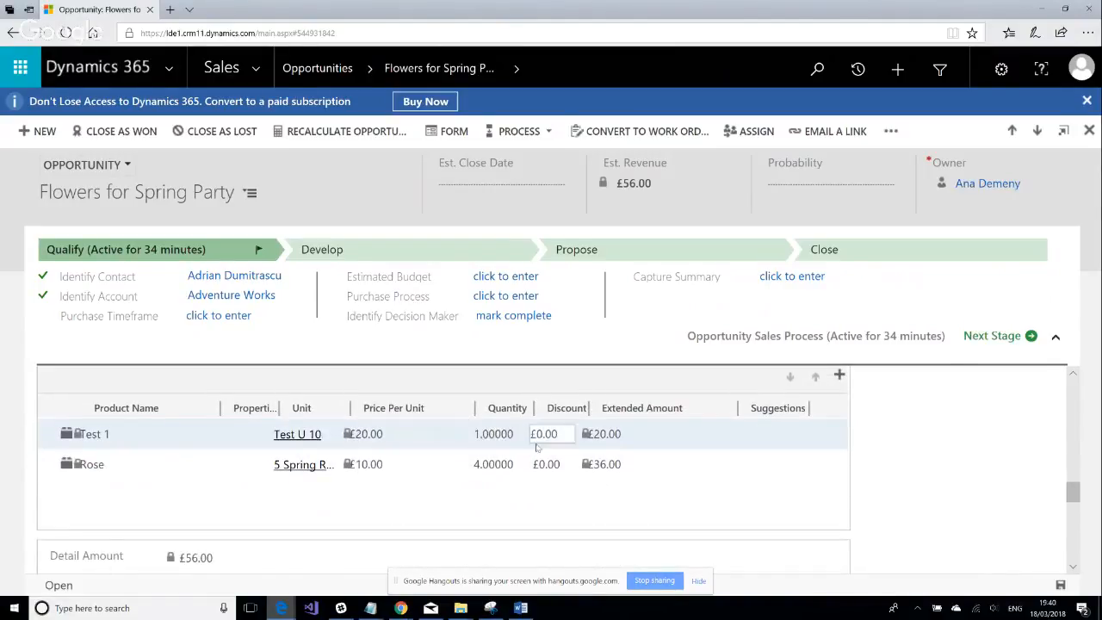
left_click(567, 438)
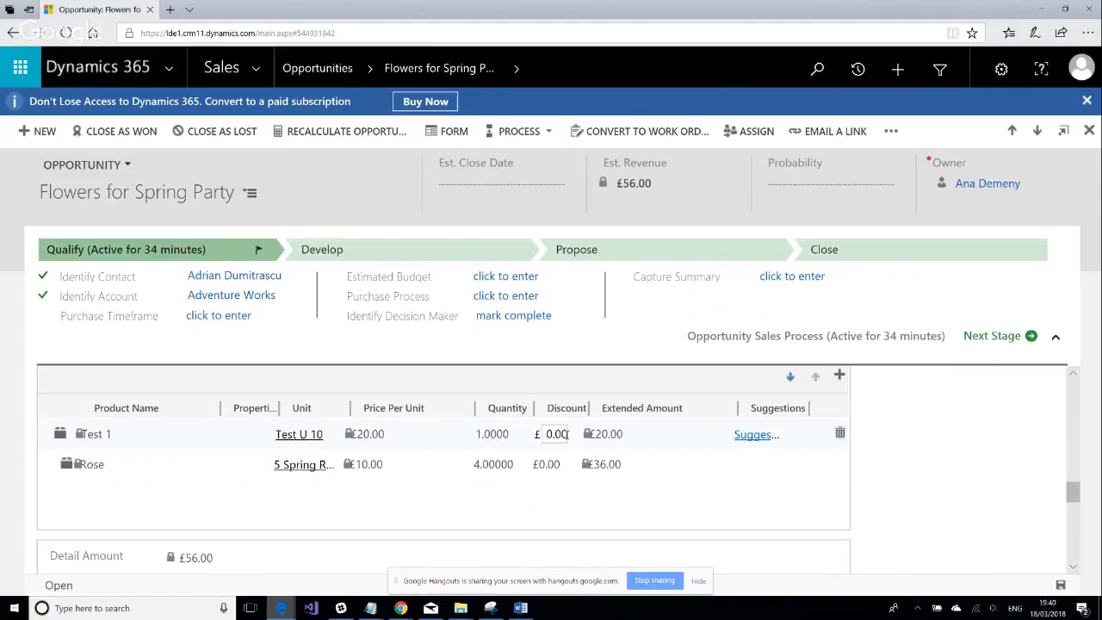
key("BackSpace")
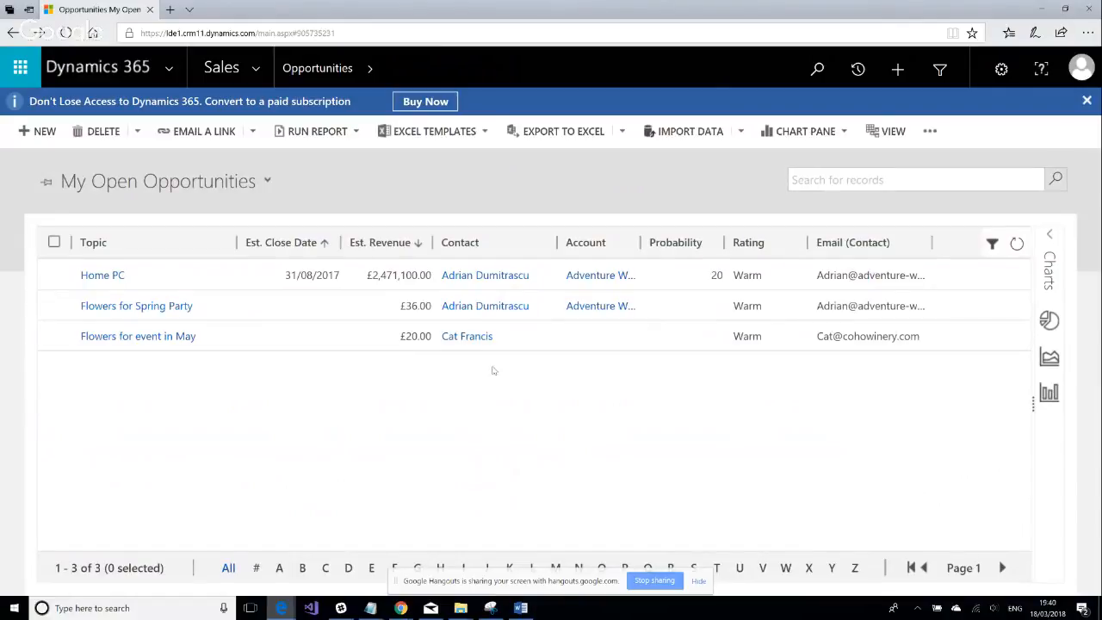
Open the Flowers for event in May opportunity and set the Rose line item's discount to £5.00.
left_click(156, 338)
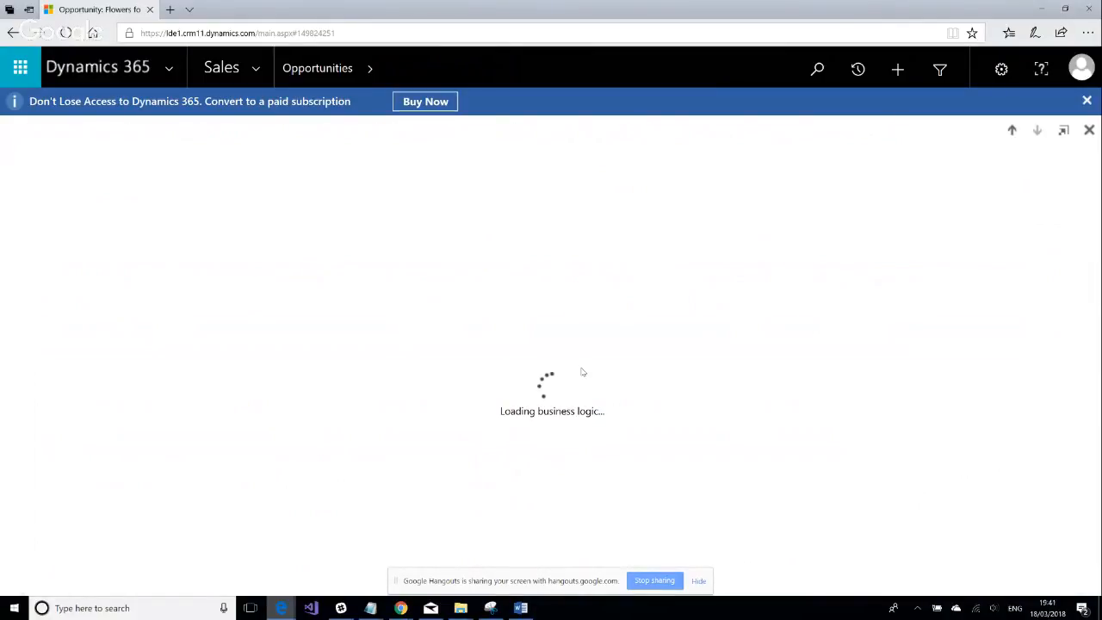
scroll(652, 396, "down", 5)
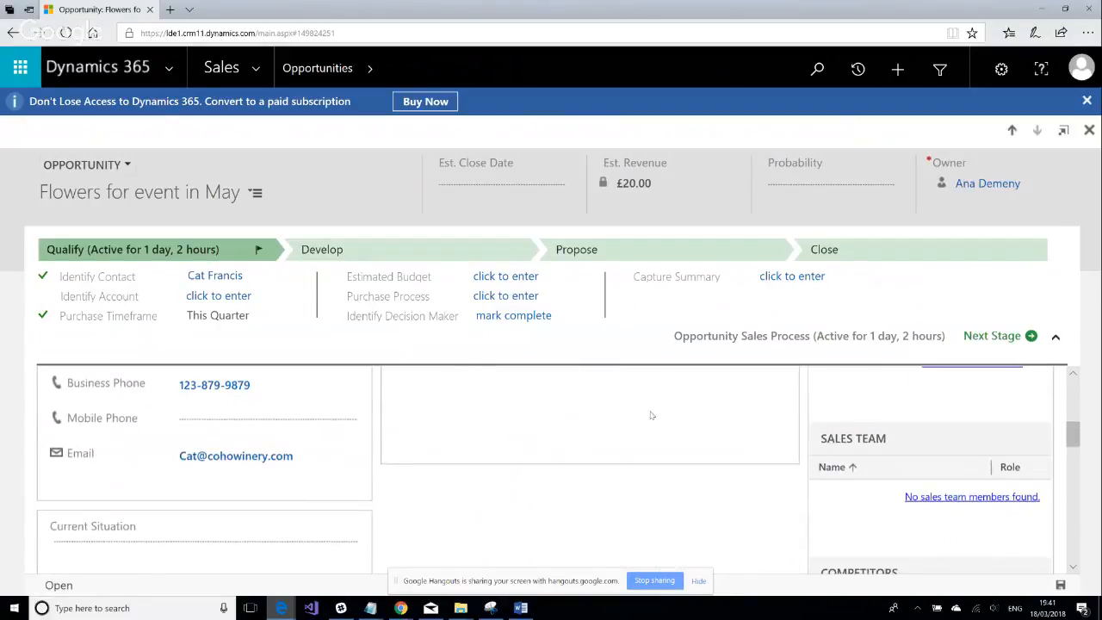
scroll(652, 415, "down", 10)
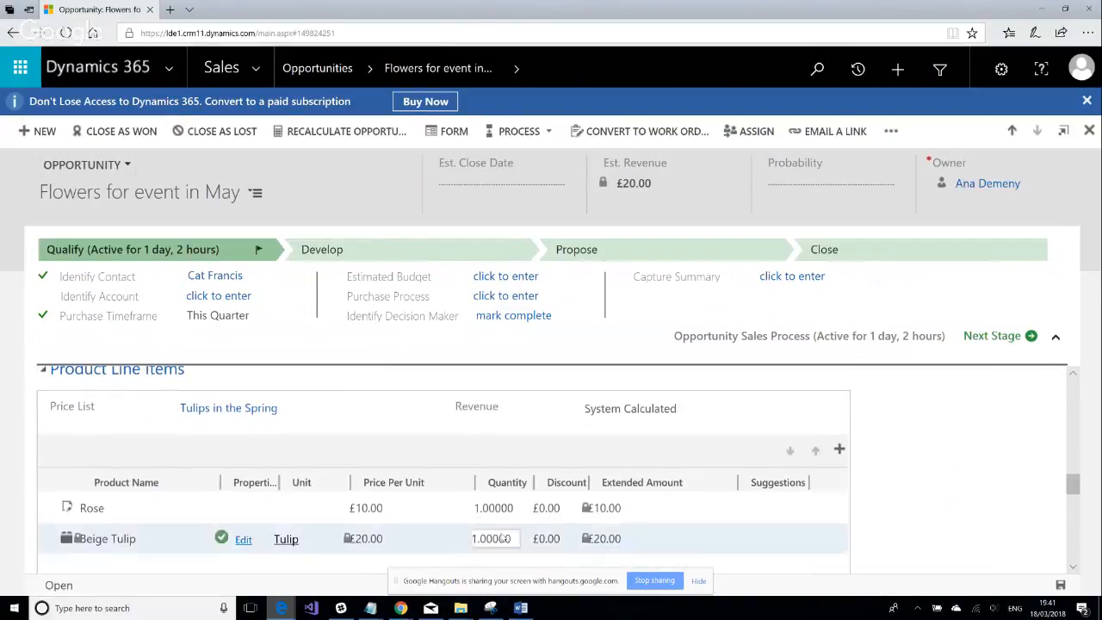
left_click(561, 510)
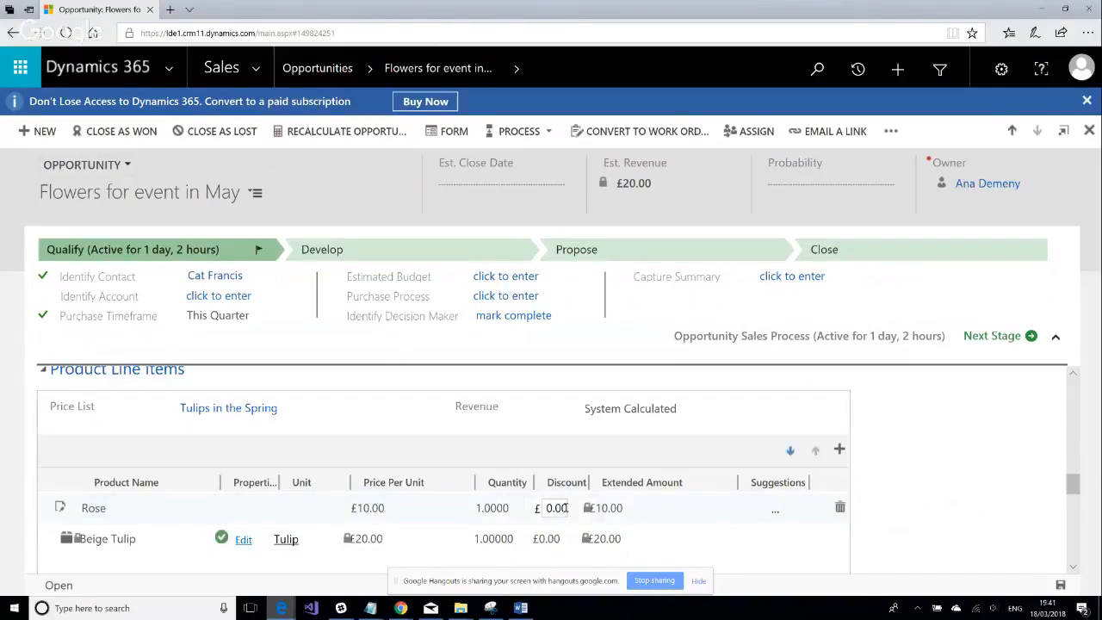
left_click_drag(564, 508, 544, 509)
key("BackSpace")
mouse_move(520, 608)
left_click(785, 560)
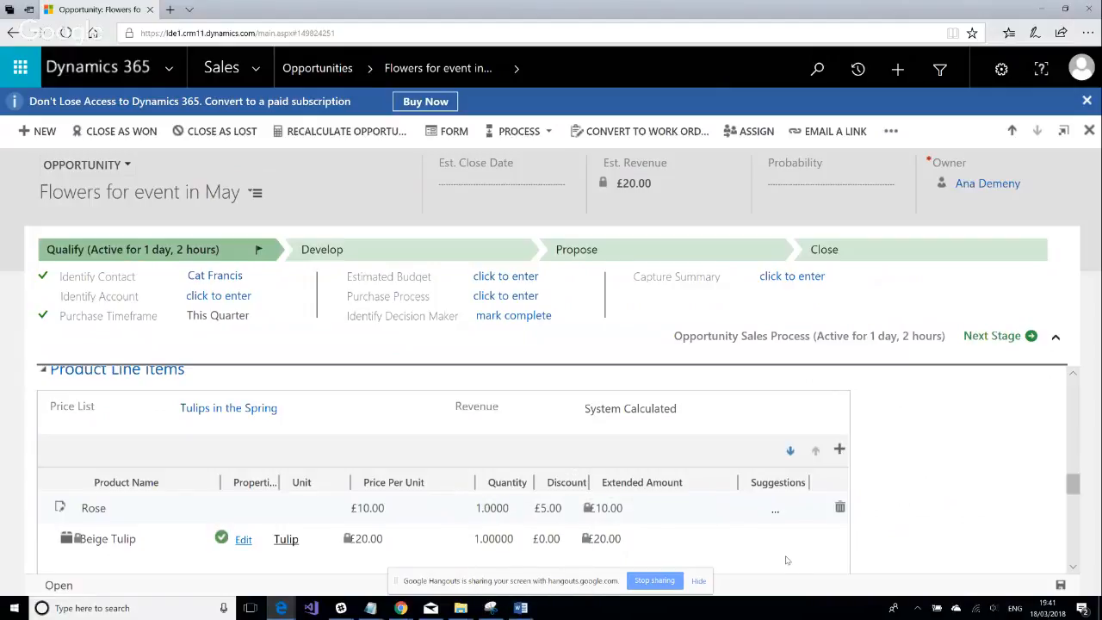
left_click(398, 539)
scroll(303, 463, "up", 1)
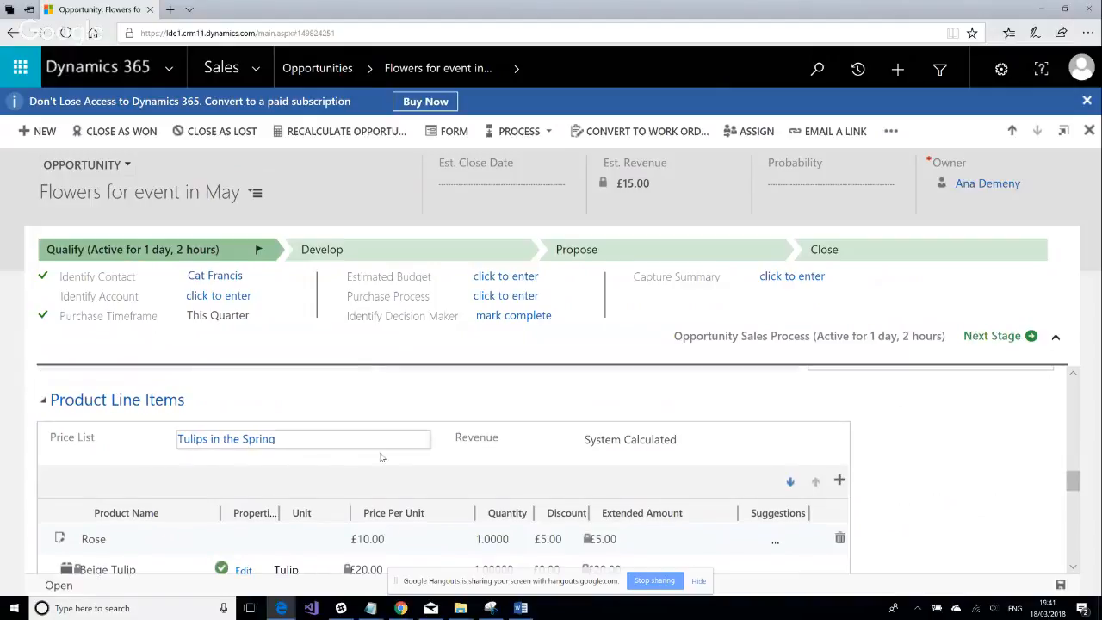
scroll(729, 493, "down", 3)
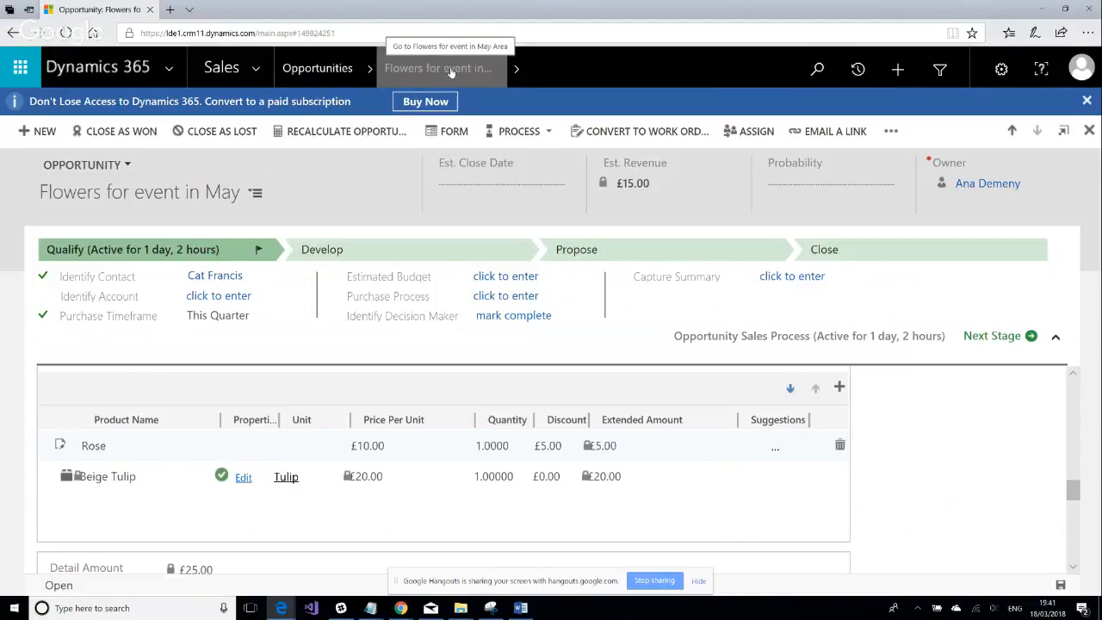
Return to the Flowers for Spring Party opportunity and set the Test 1 line item's discount to £5.00.
left_click(327, 69)
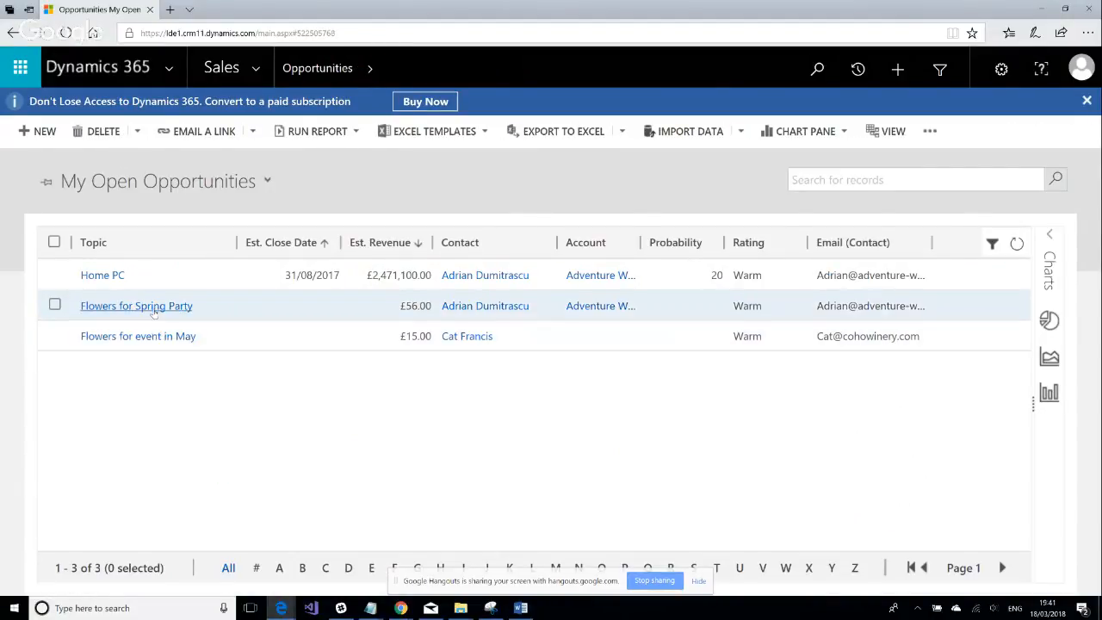
left_click(155, 309)
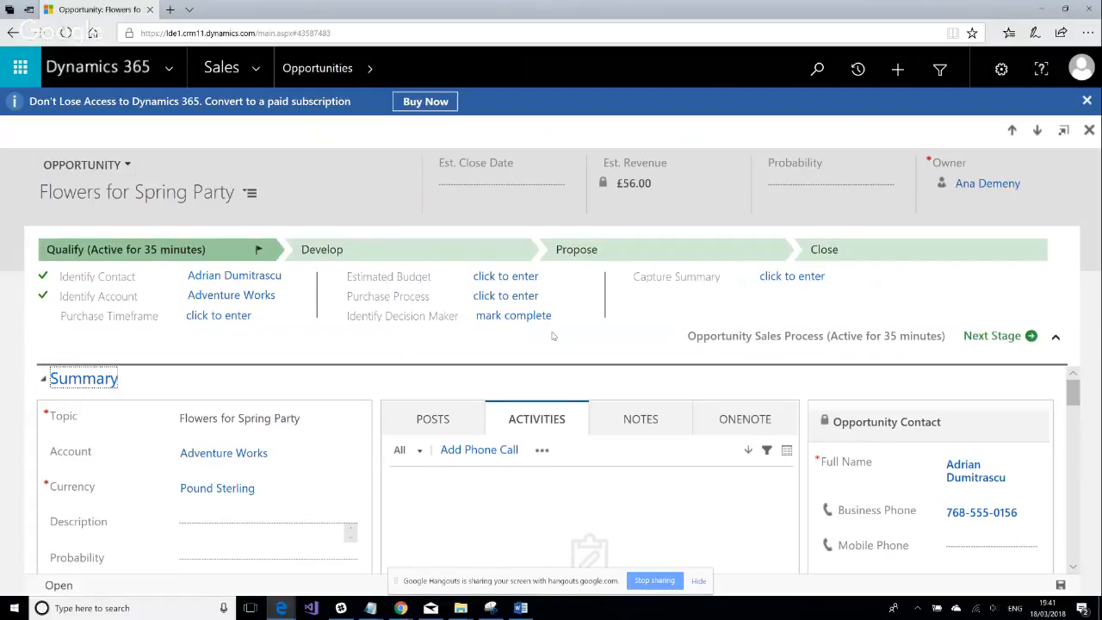
scroll(549, 430, "down", 10)
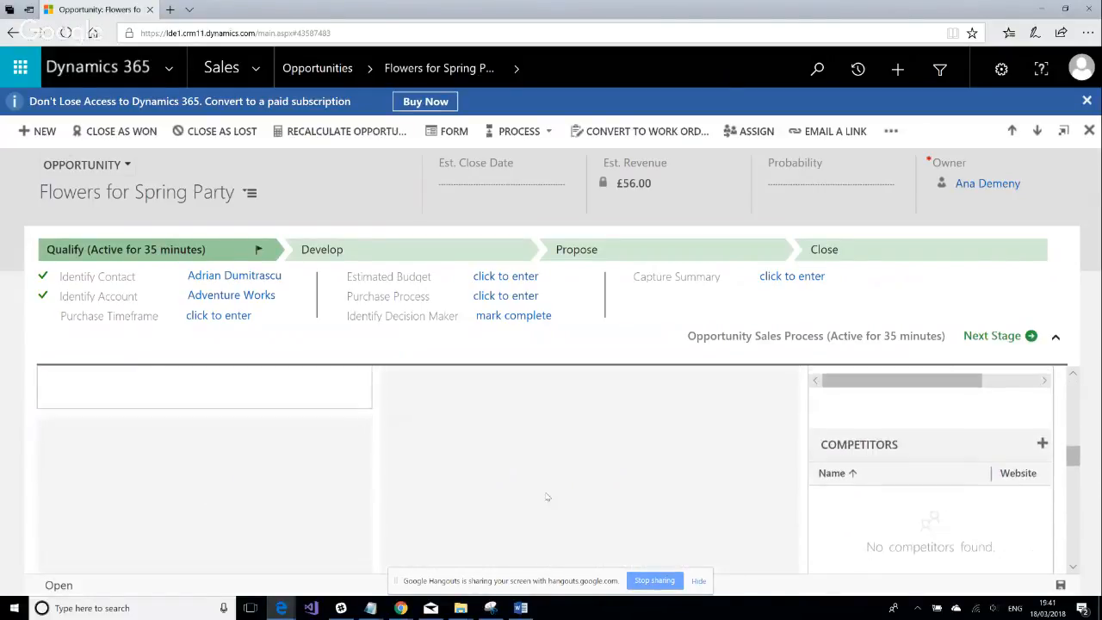
scroll(547, 497, "down", 5)
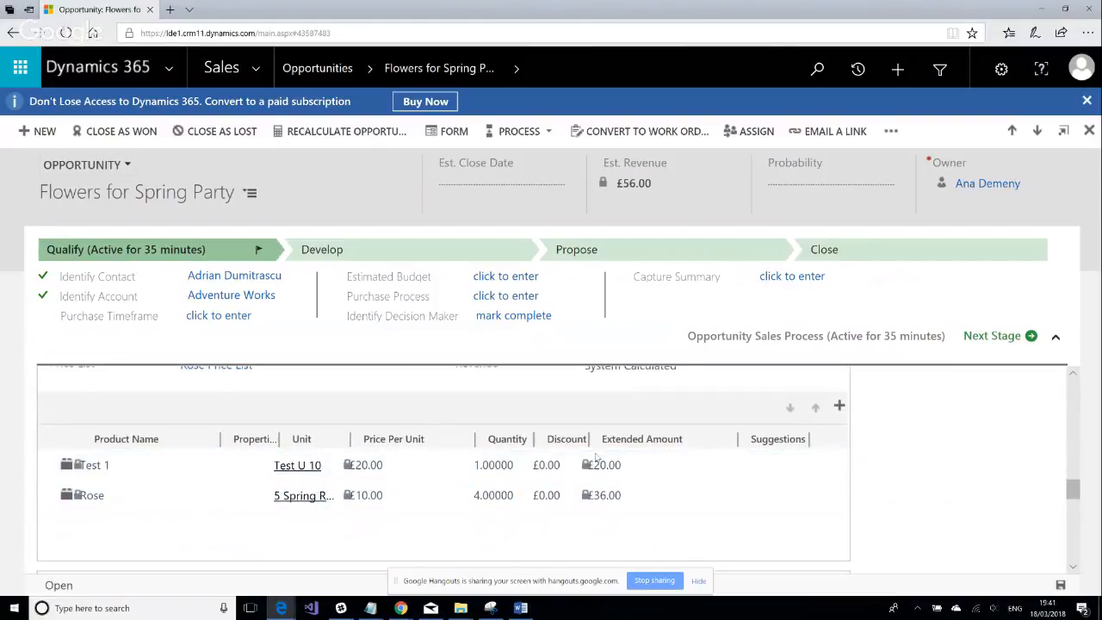
left_click(555, 465)
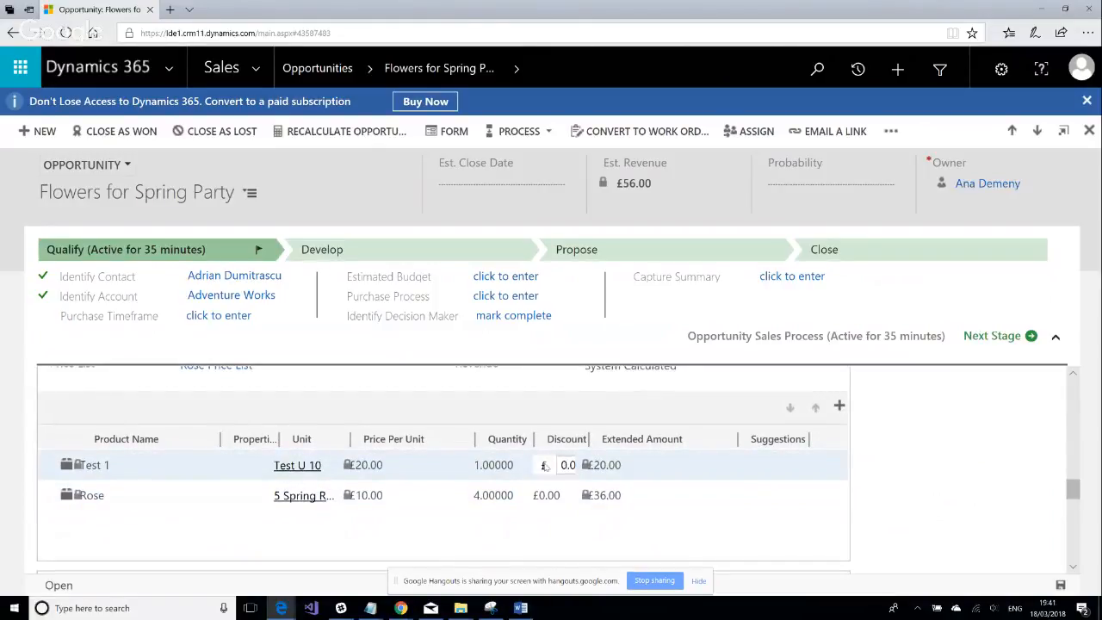
left_click_drag(548, 465, 571, 467)
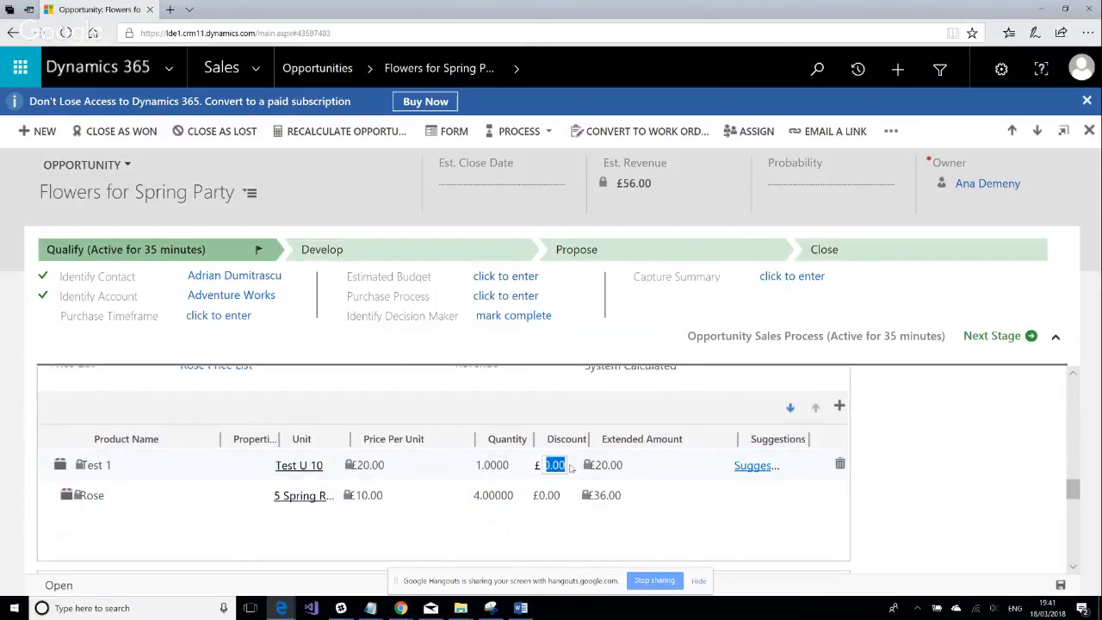
type("5")
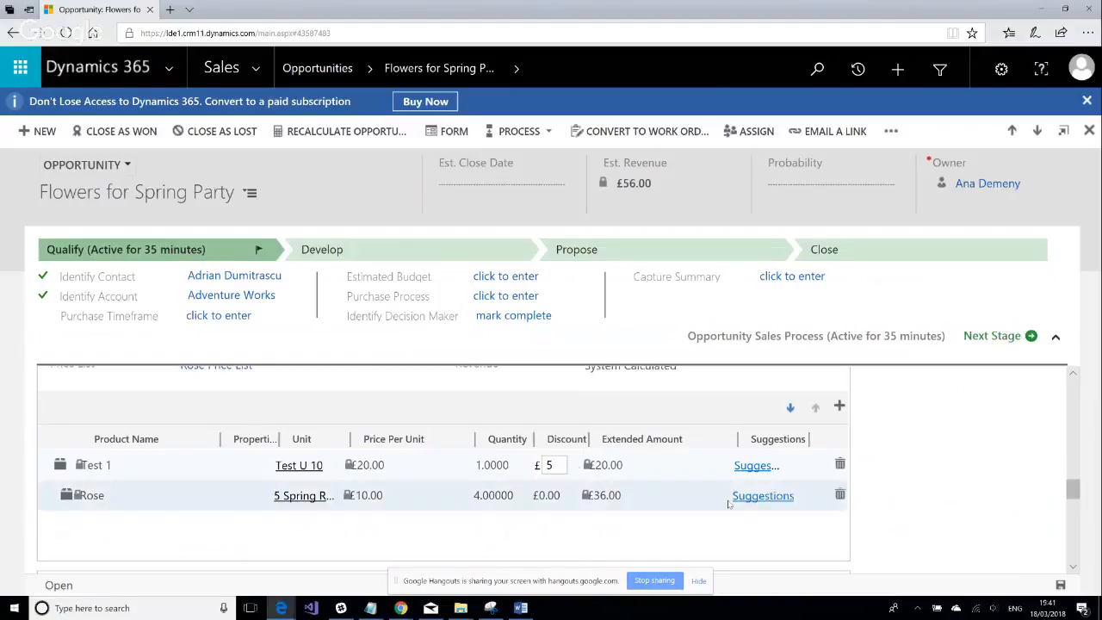
left_click(785, 535)
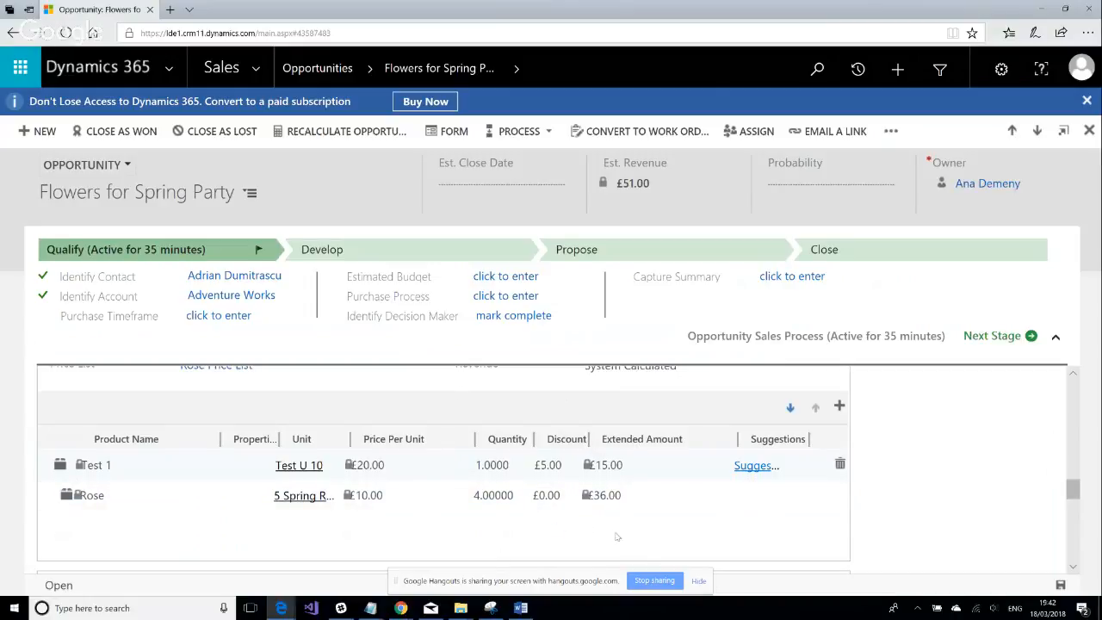
Add a write-in product named Red Rose to the opportunity's line items and open its line record.
left_click(839, 406)
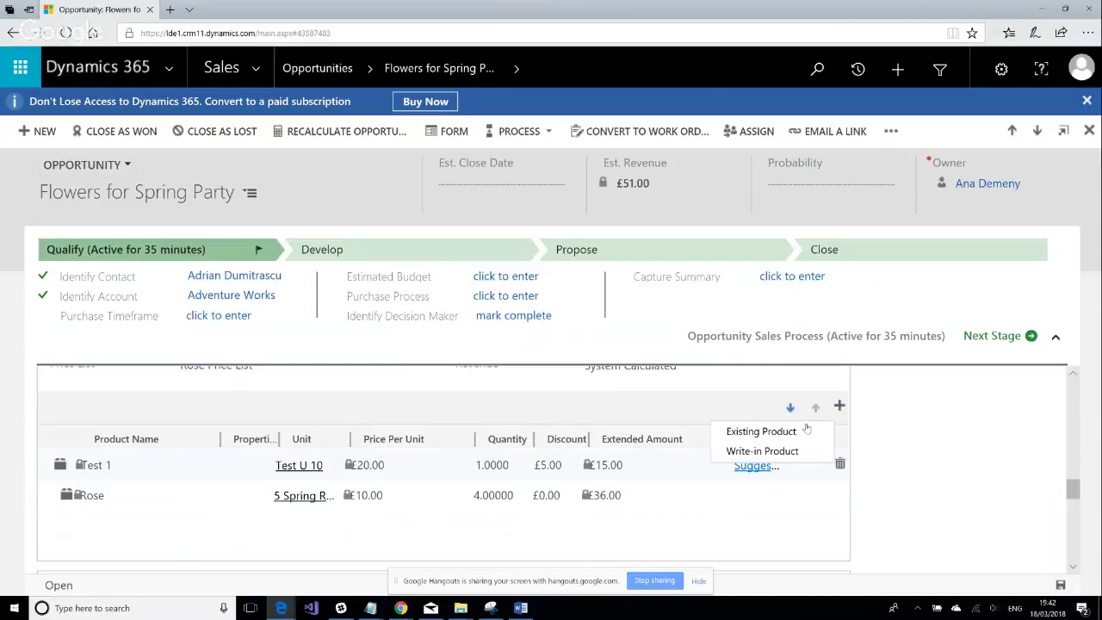
left_click(759, 451)
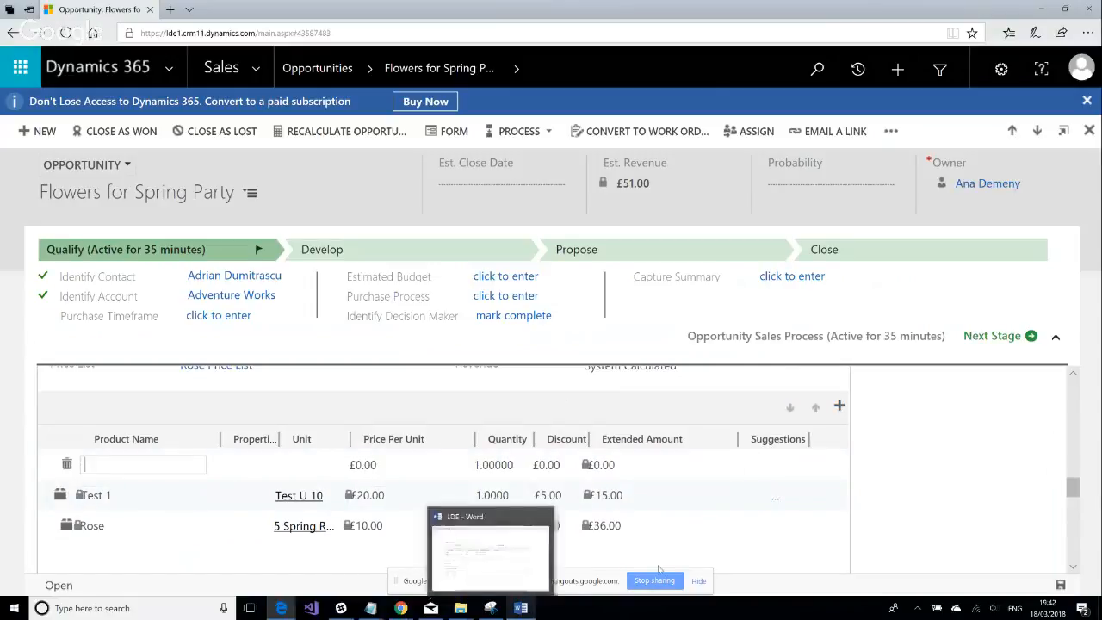
type("R")
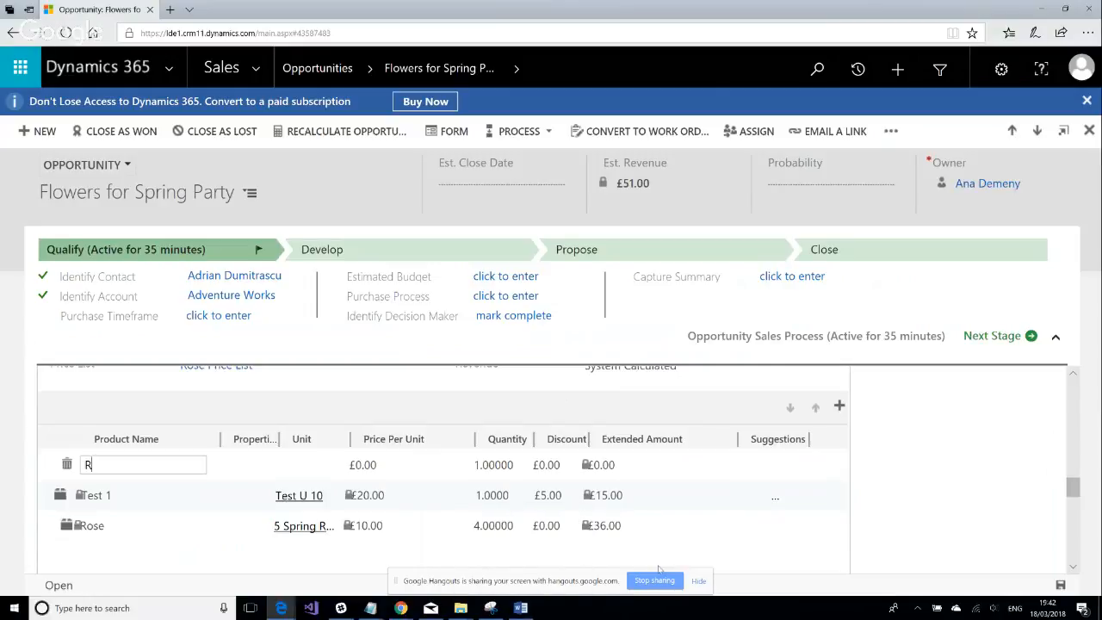
type("ed Rose")
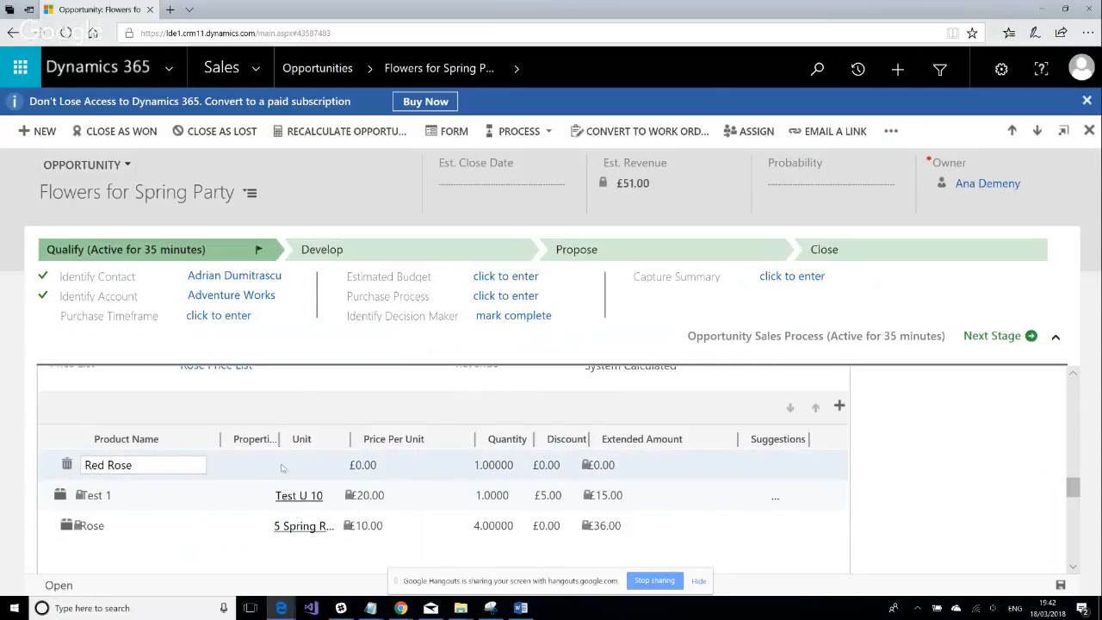
left_click(314, 463)
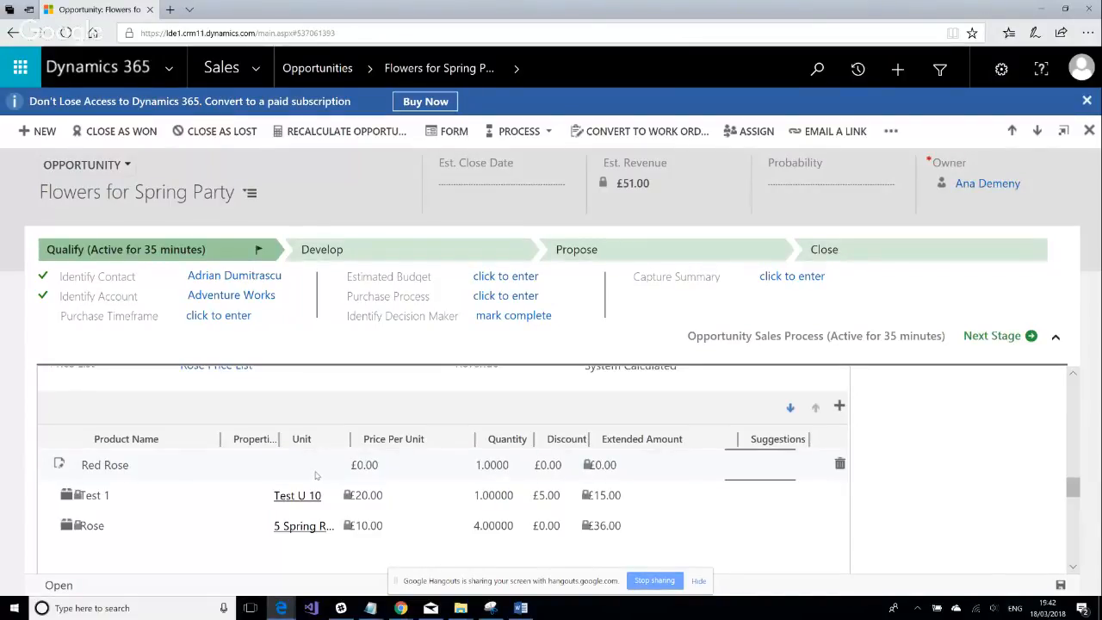
double_click(316, 473)
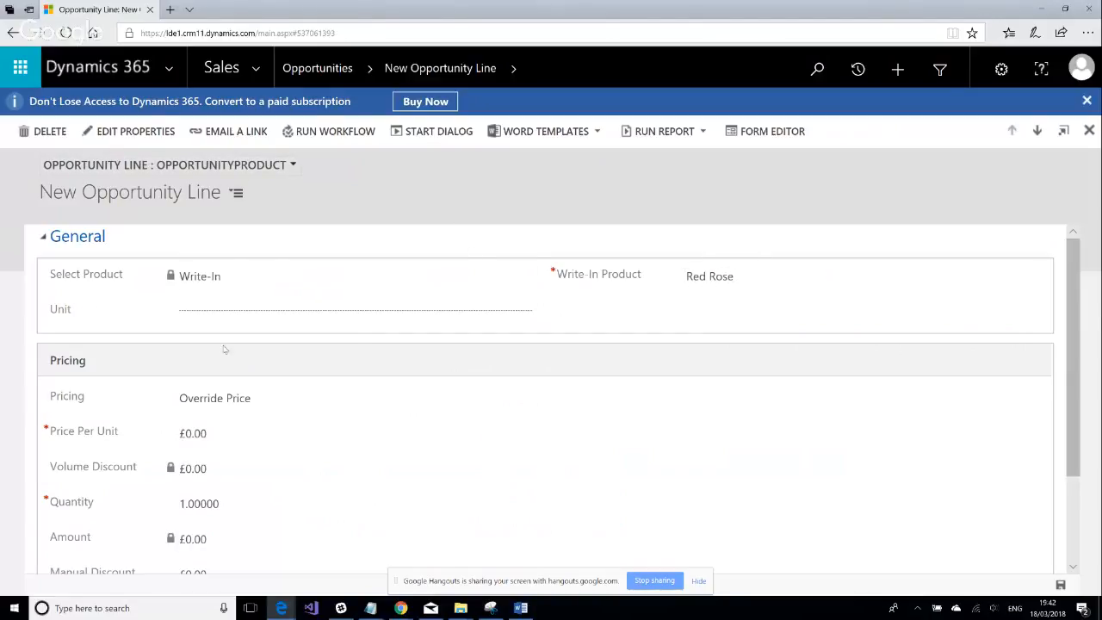
Try to find a unit for the Red Rose line through the full record lookup.
left_click(222, 310)
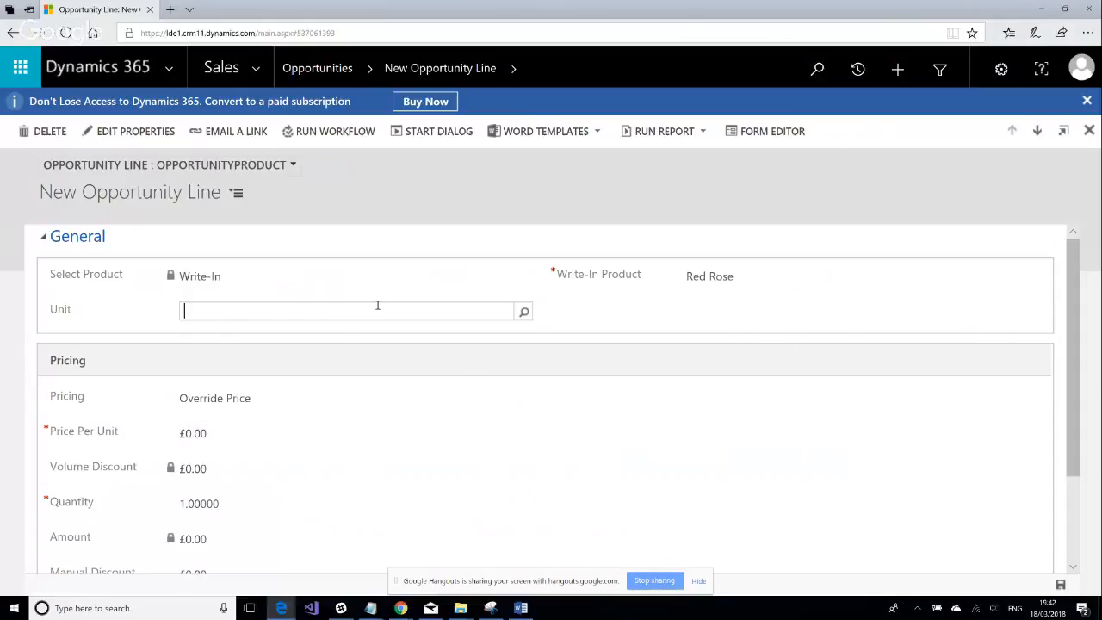
left_click(524, 311)
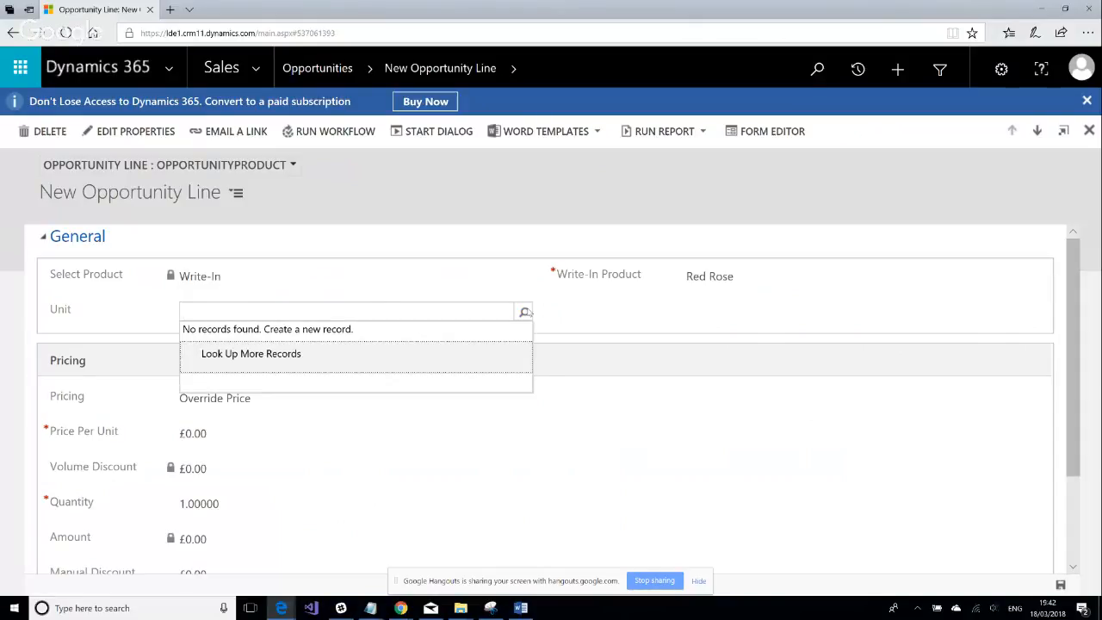
left_click(238, 355)
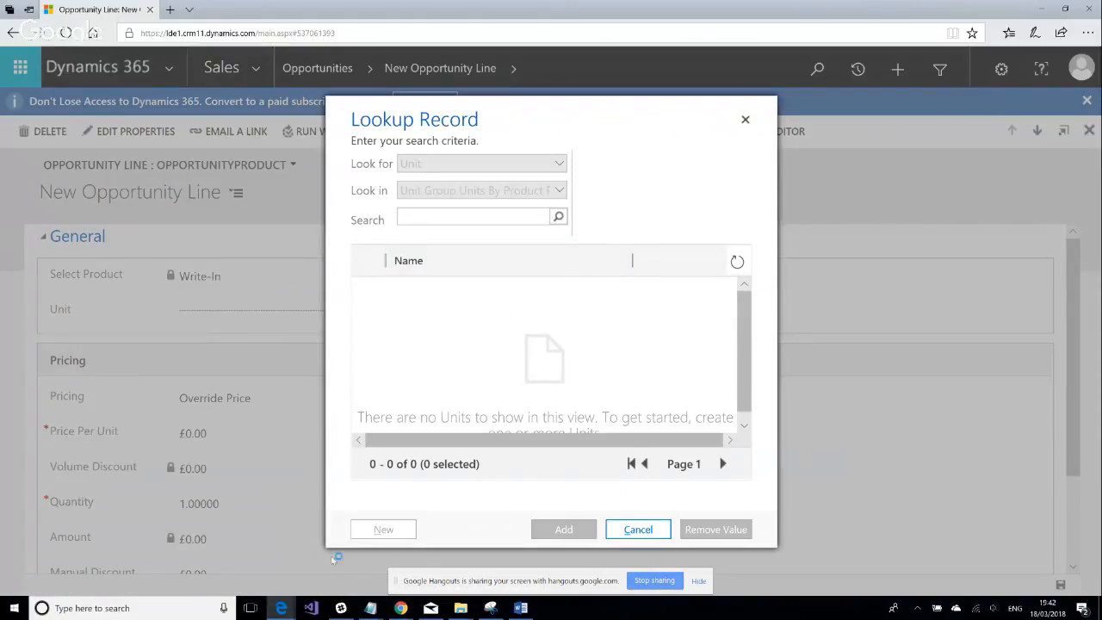
left_click(745, 119)
Set the Red Rose line's price per unit to £30.00 and its quantity to 7.
scroll(316, 399, "down", 1)
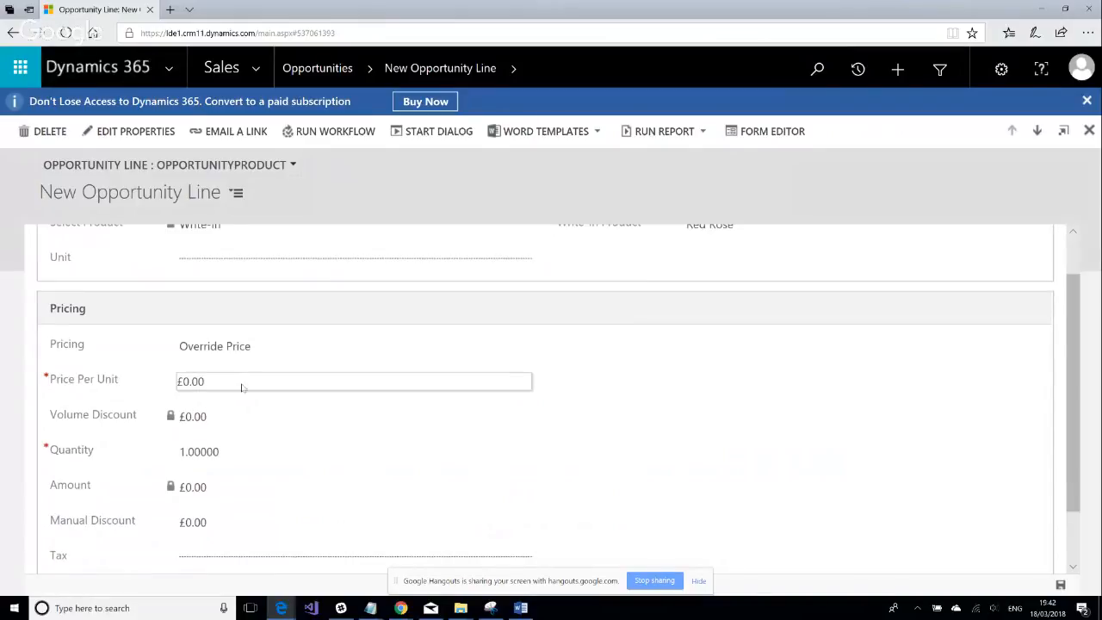
left_click(242, 383)
left_click_drag(239, 382, 185, 382)
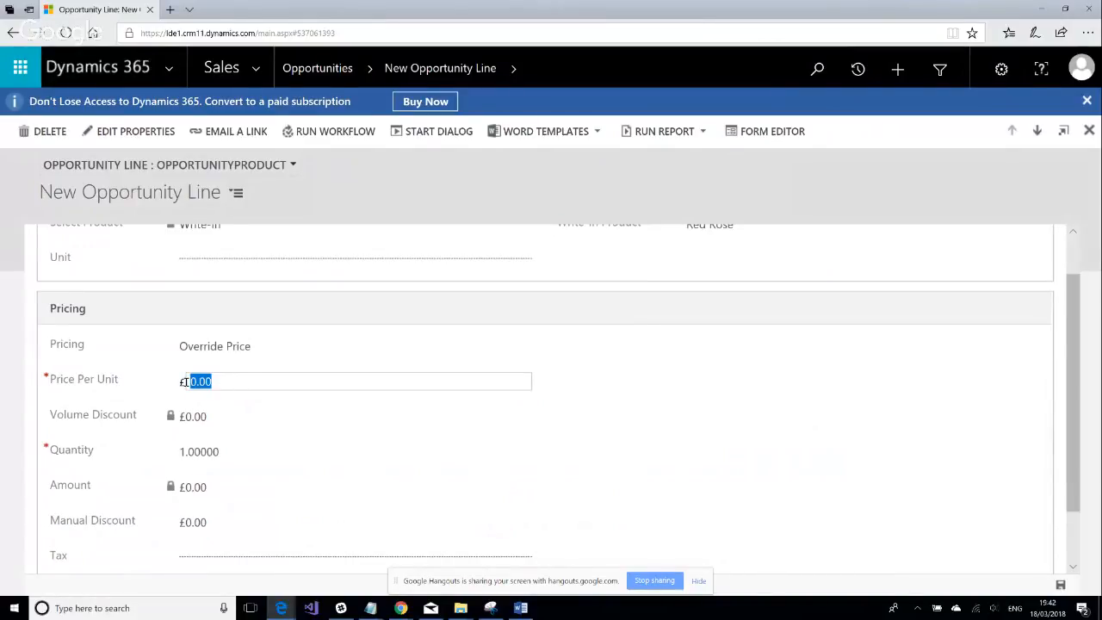
type("30")
left_click(241, 451)
left_click_drag(234, 451, 177, 452)
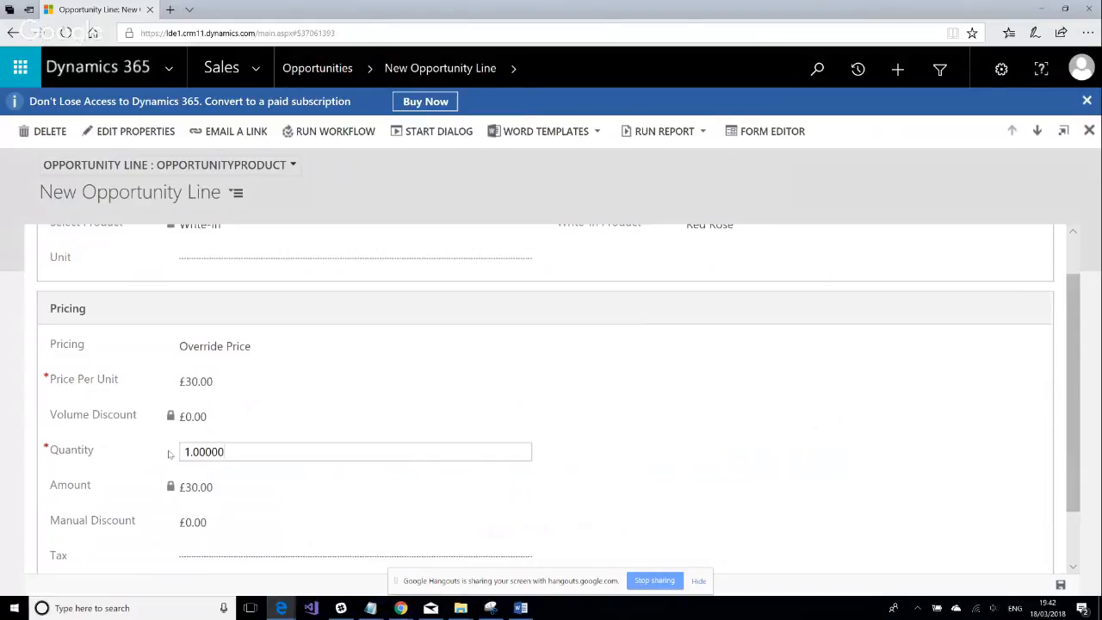
left_click_drag(238, 449, 167, 455)
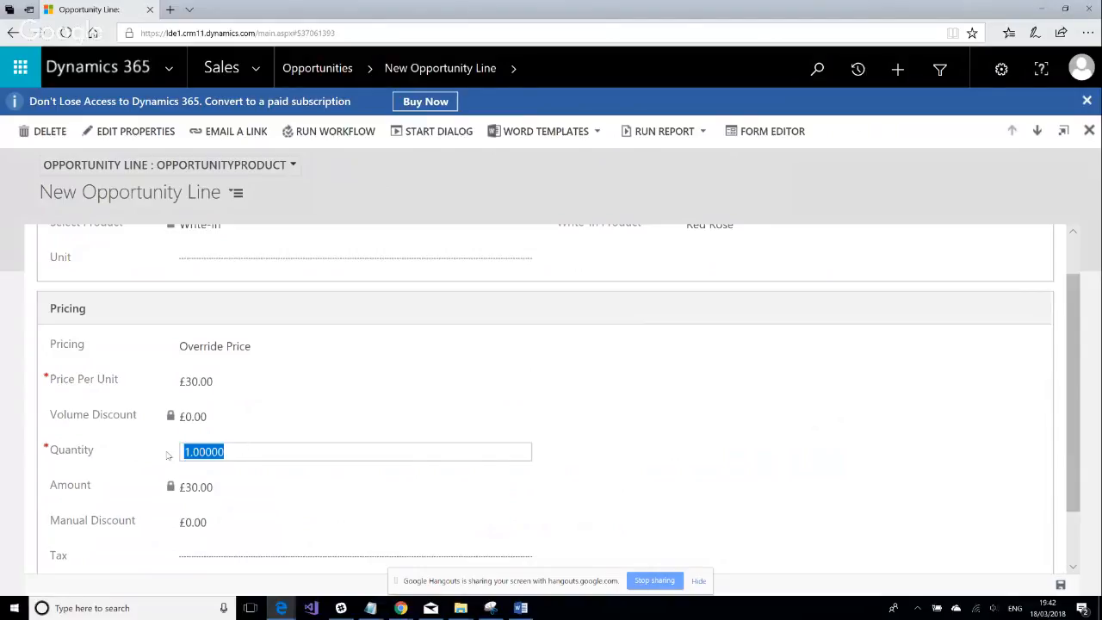
type("7")
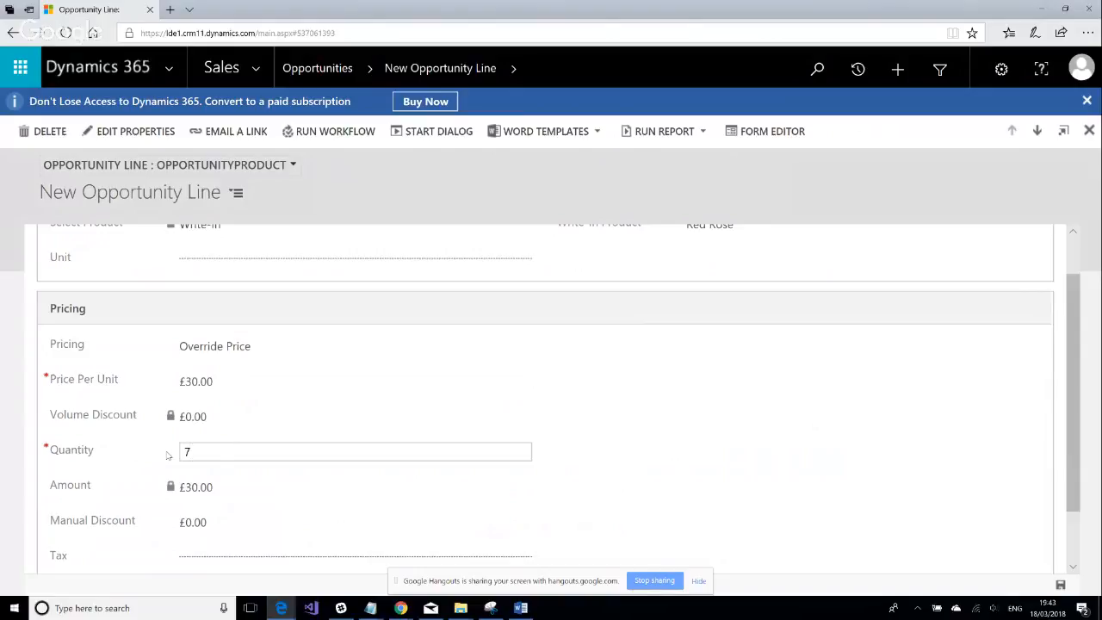
Save the Red Rose line's quantity and reopen the Flowers for Spring Party opportunity from My Open Opportunities at its product line items.
left_click(611, 394)
scroll(638, 412, "down", 2)
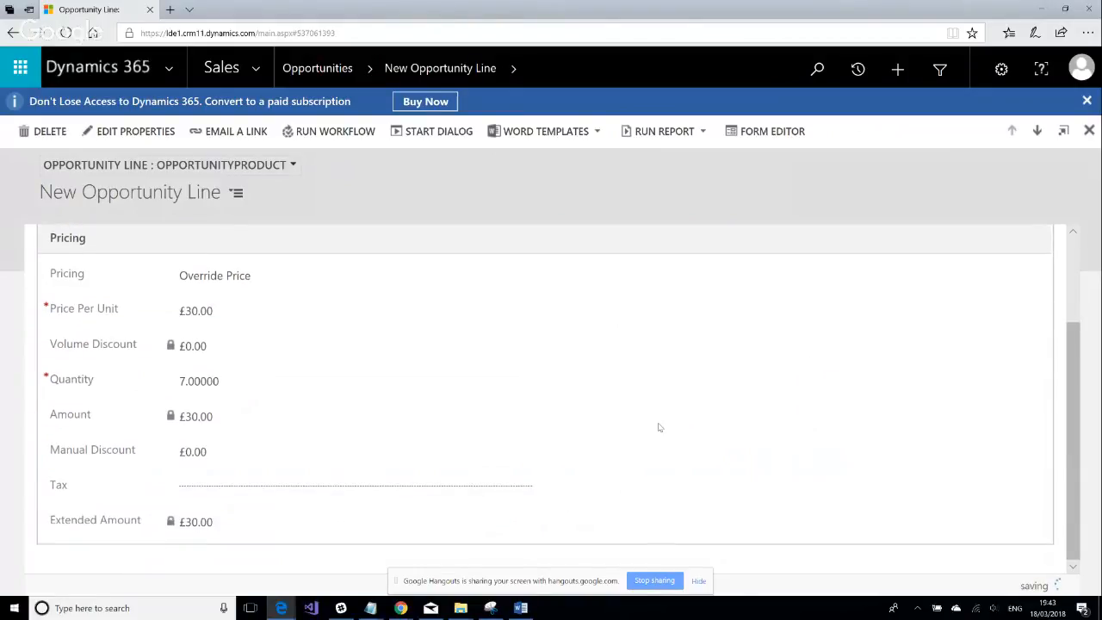
scroll(659, 430, "up", 3)
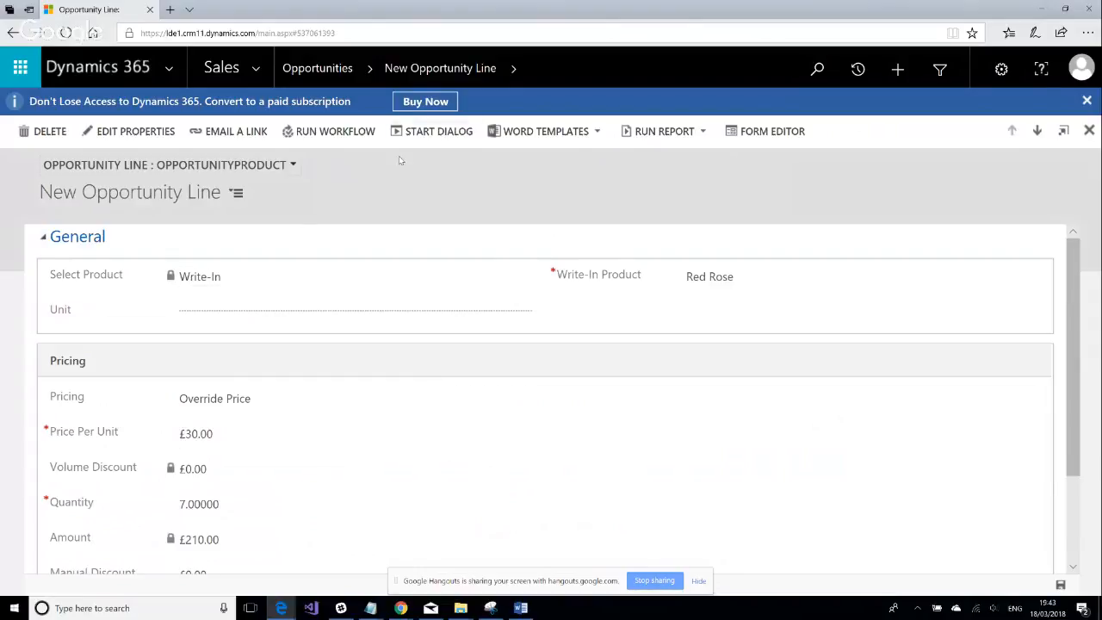
left_click(349, 76)
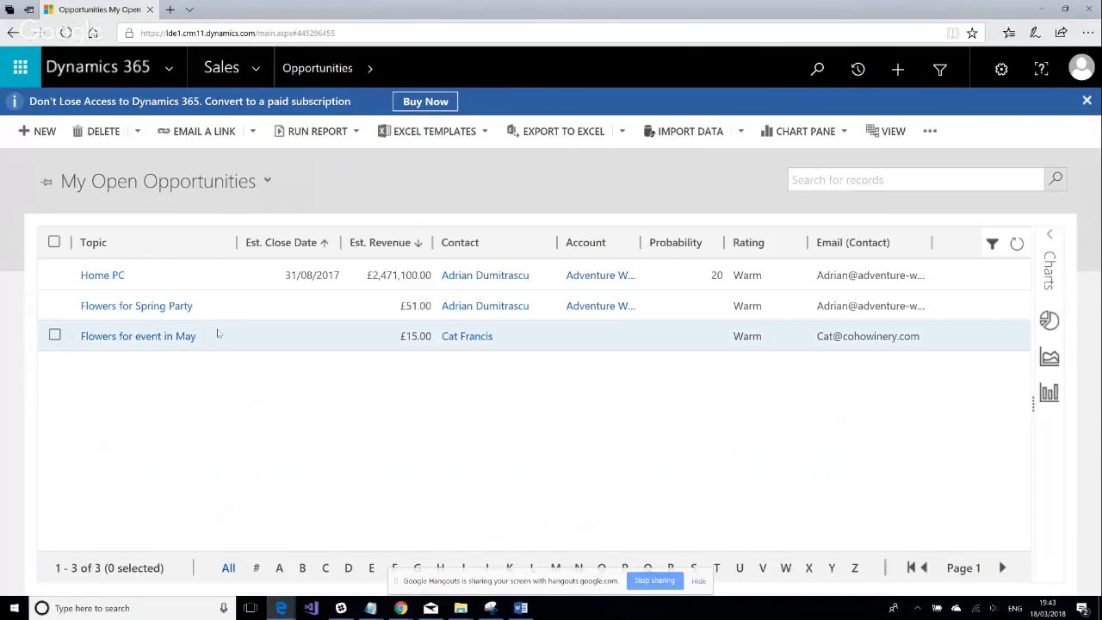
left_click(136, 307)
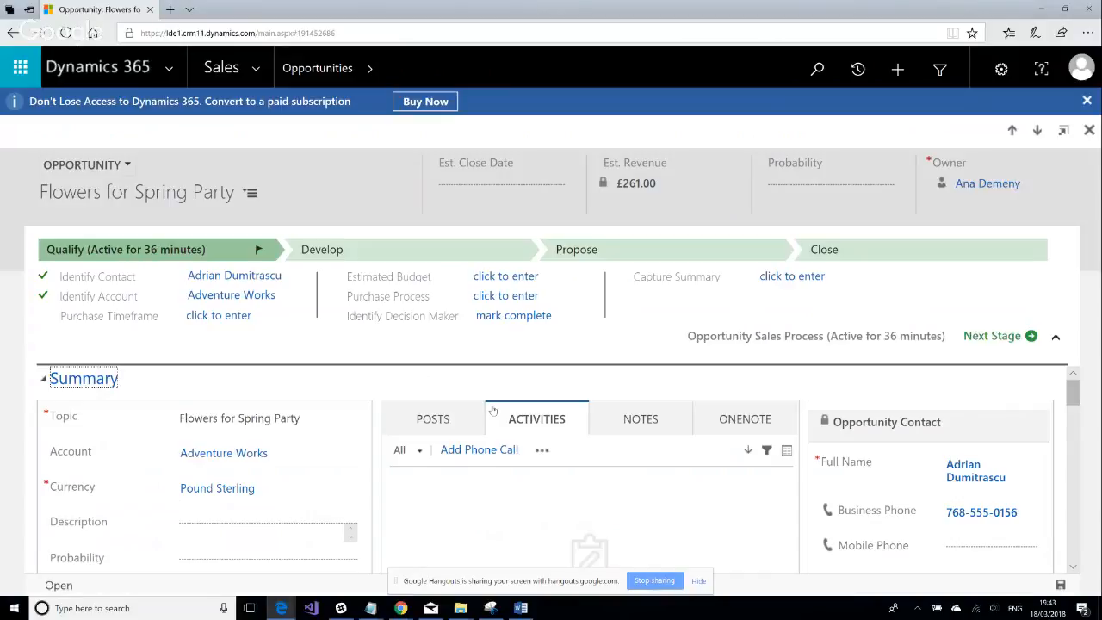
scroll(493, 411, "down", 10)
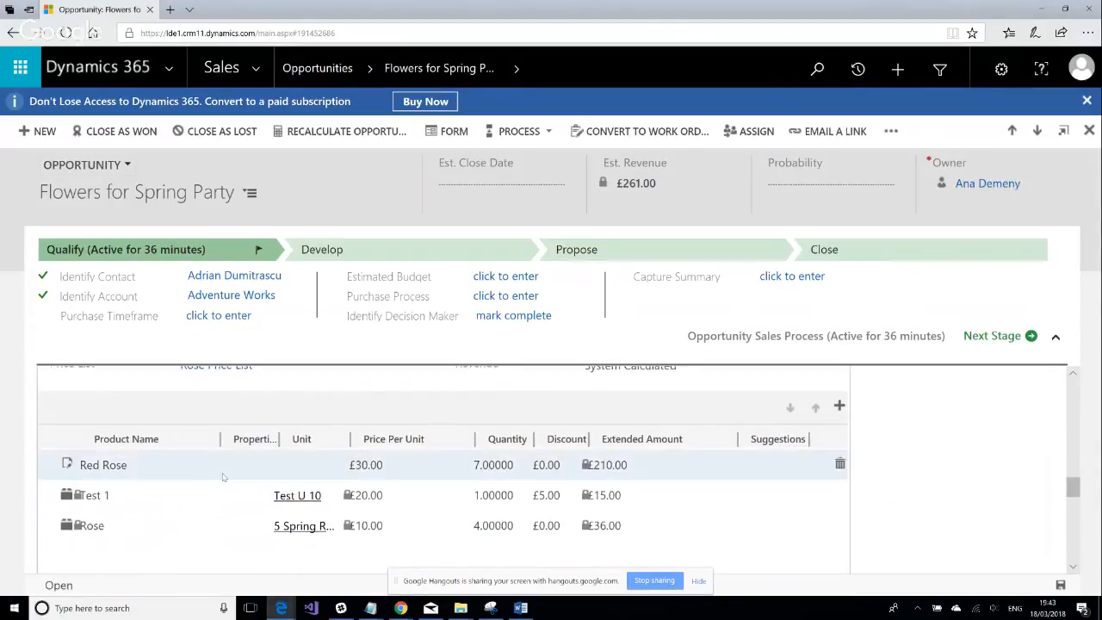
Set the Red Rose line item's discount to £50.00 in the opportunity's product grid.
left_click(391, 460)
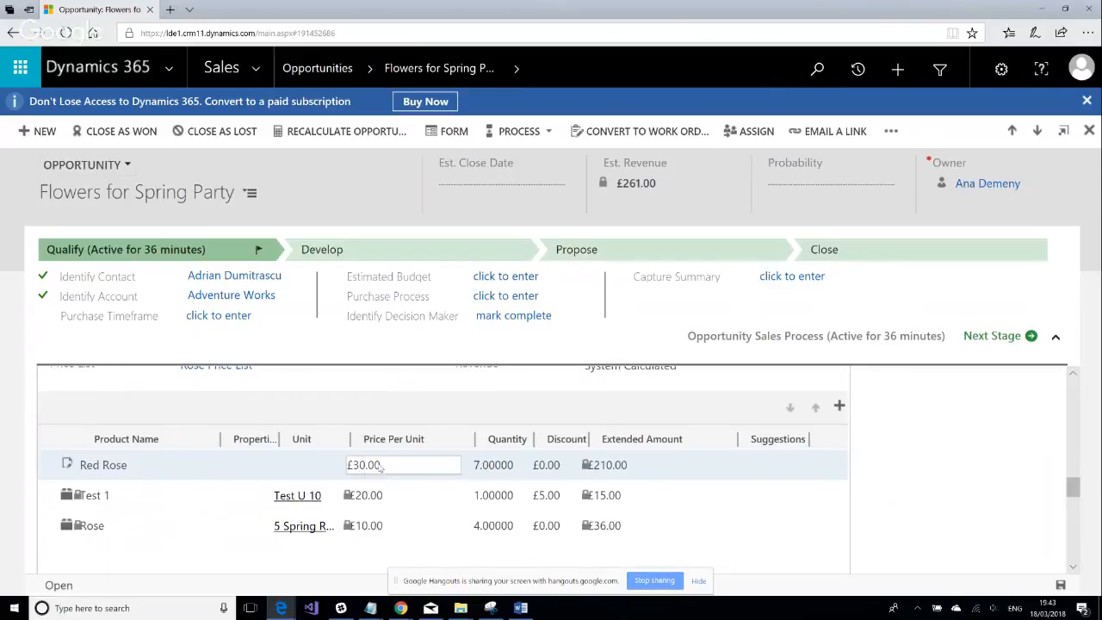
left_click(508, 463)
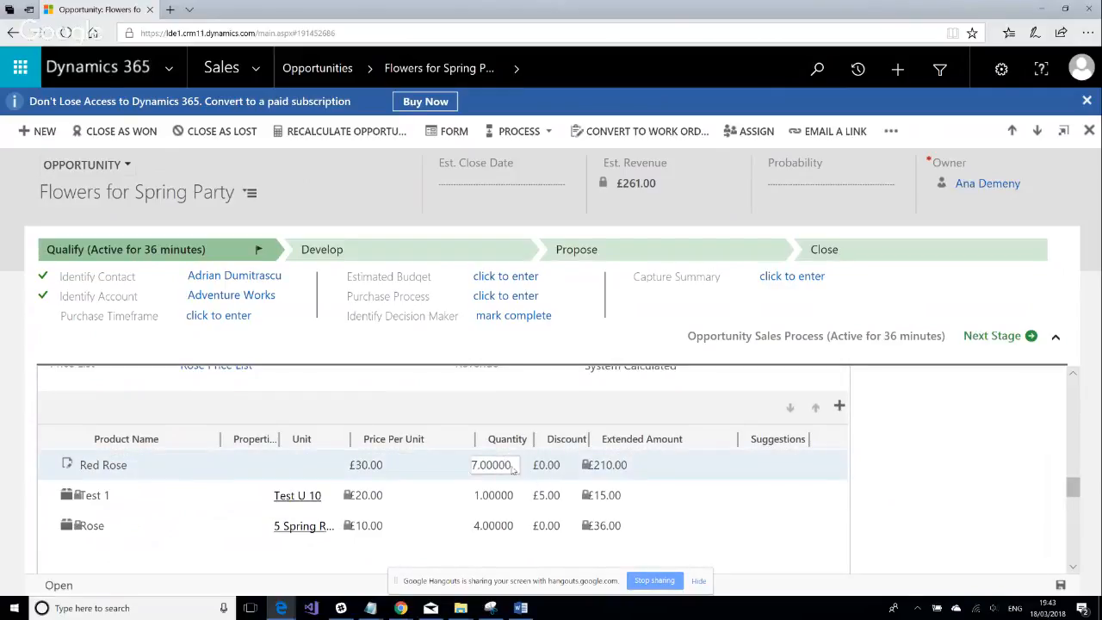
left_click(556, 466)
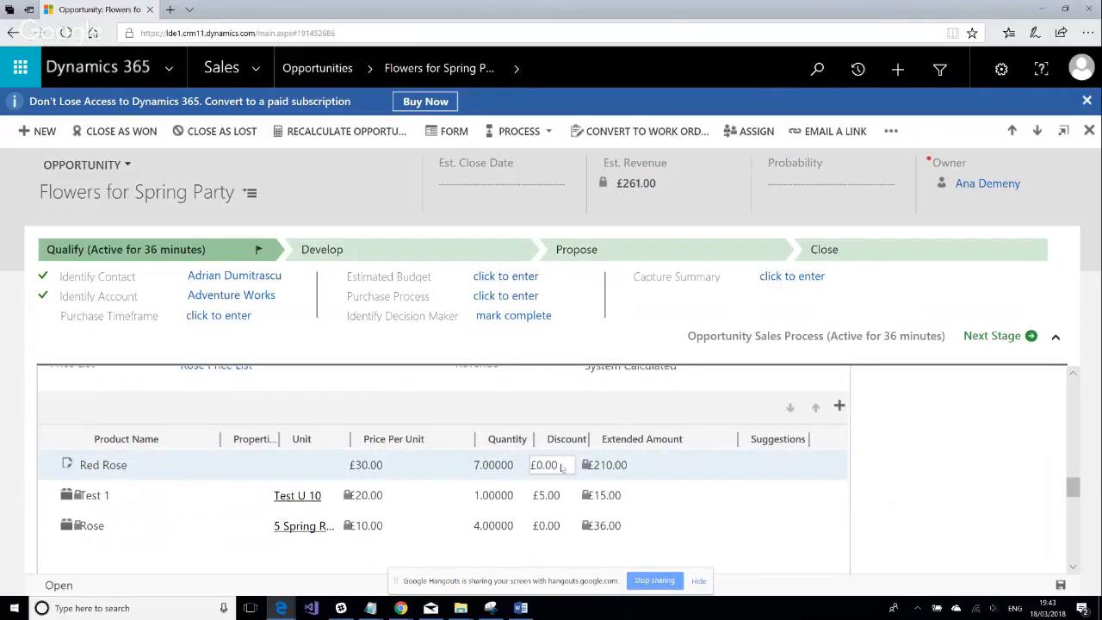
left_click(562, 465)
left_click_drag(548, 465, 570, 470)
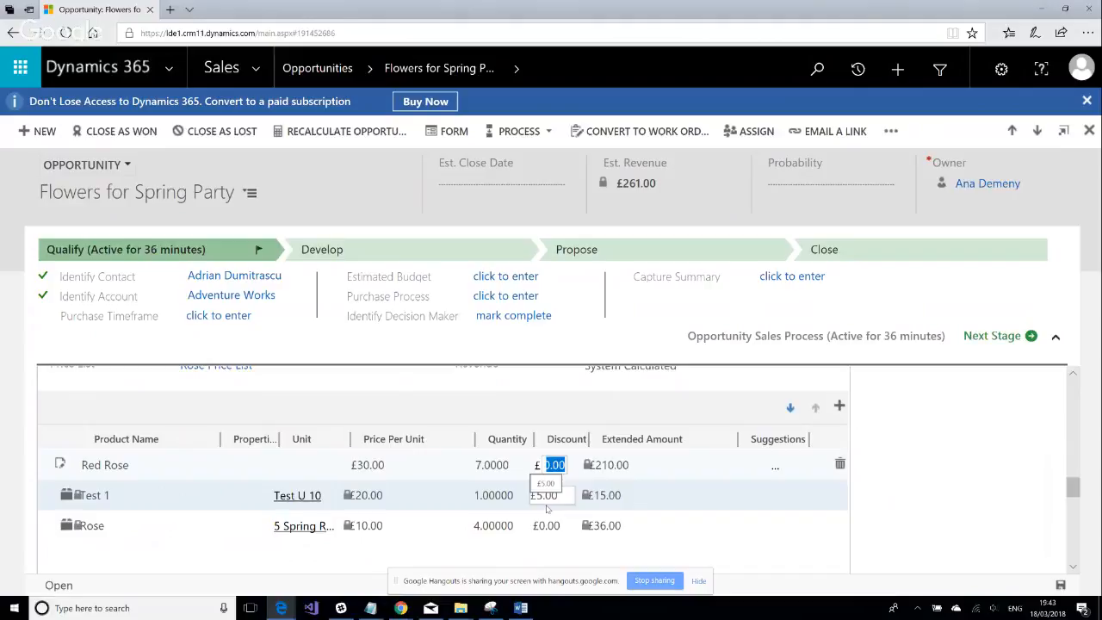
type("50")
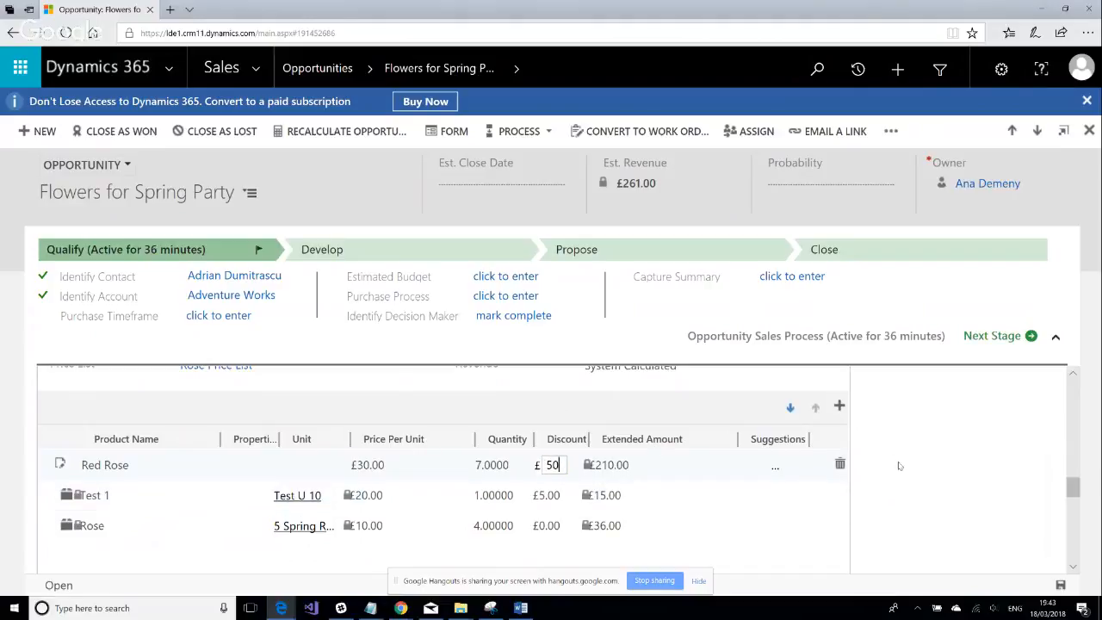
left_click(900, 463)
left_click(428, 476)
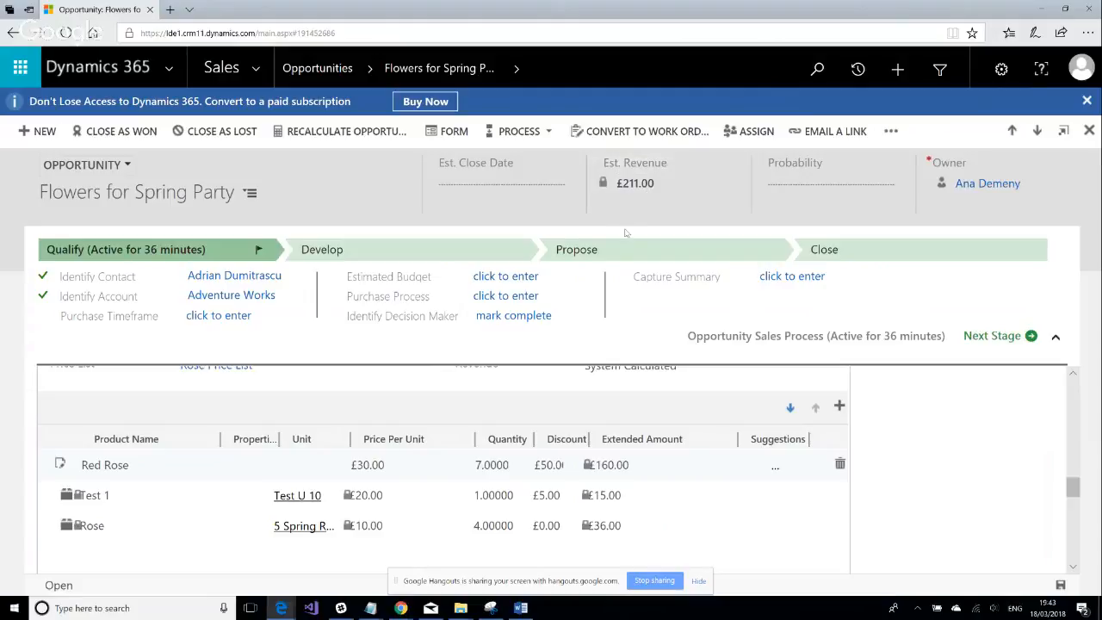
Set the opportunity's overall discount percentage to 10 and review the recalculated totals and line items.
scroll(952, 459, "down", 3)
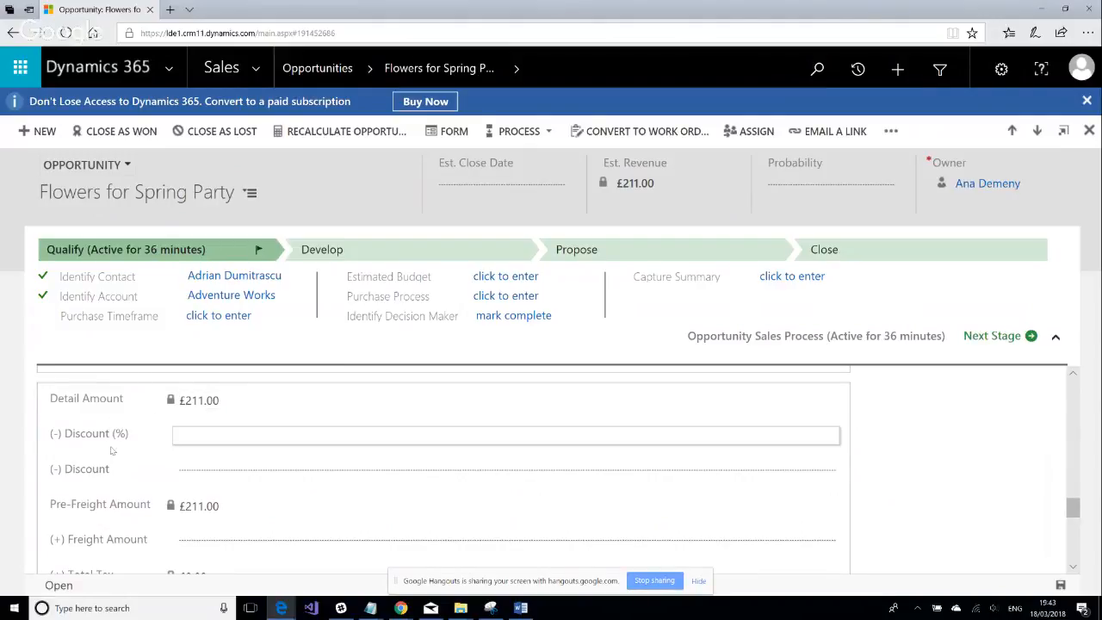
left_click(199, 441)
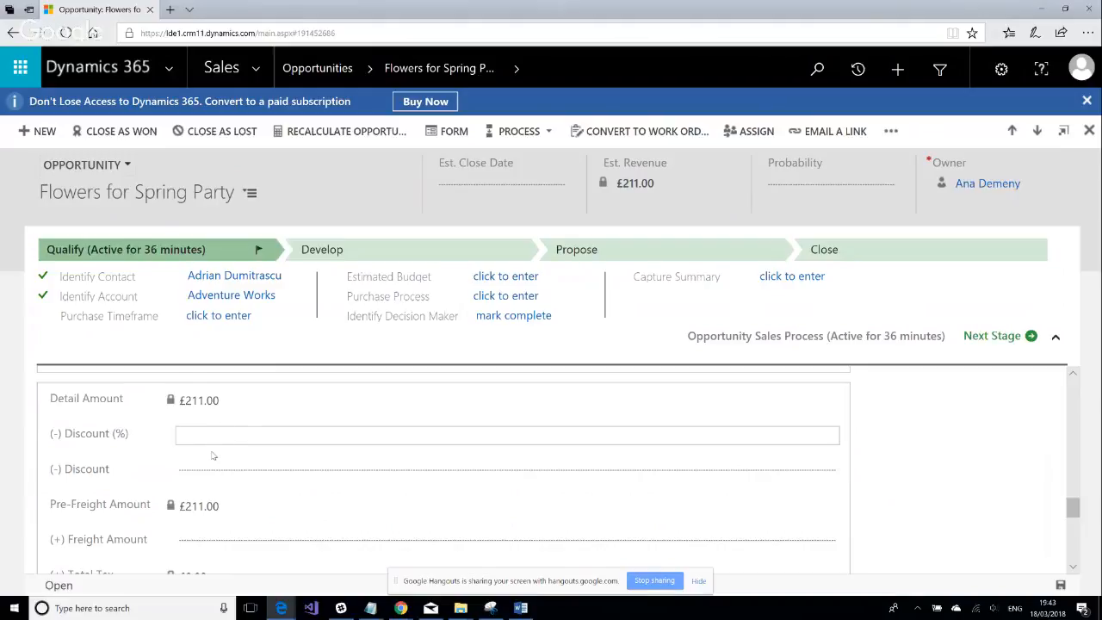
type("10")
left_click(905, 460)
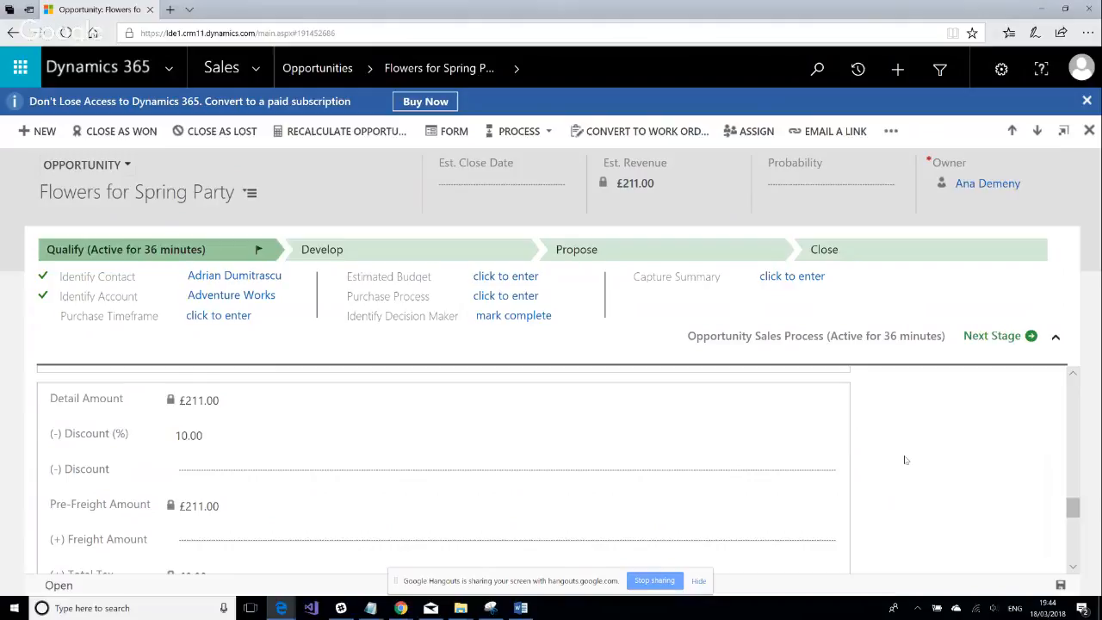
left_click(327, 440)
scroll(339, 457, "down", 1)
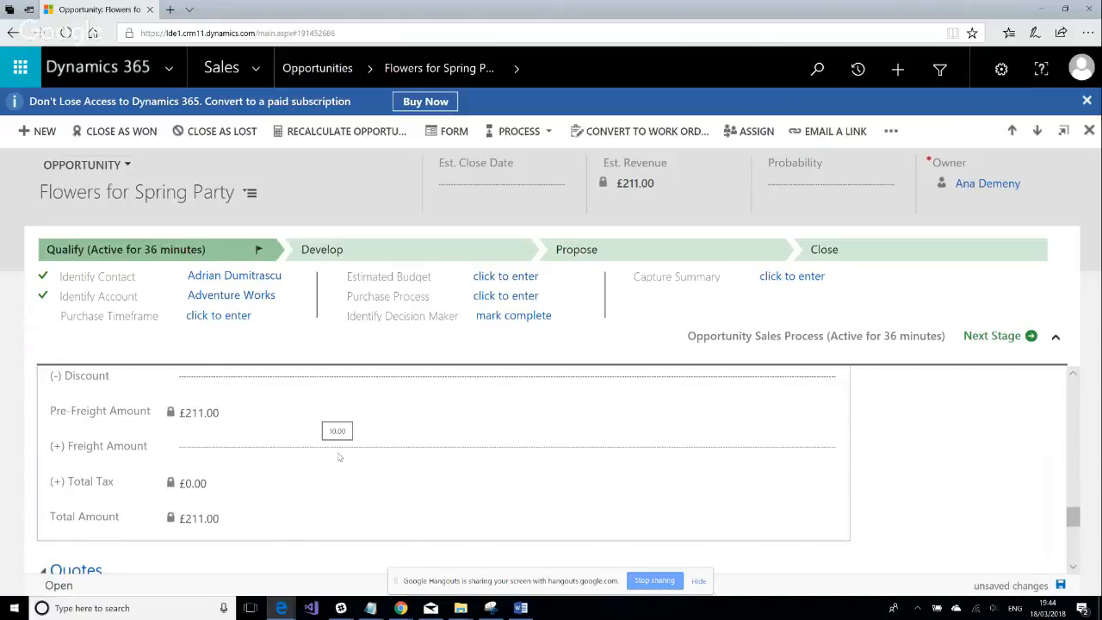
scroll(339, 457, "down", 1)
scroll(339, 457, "up", 4)
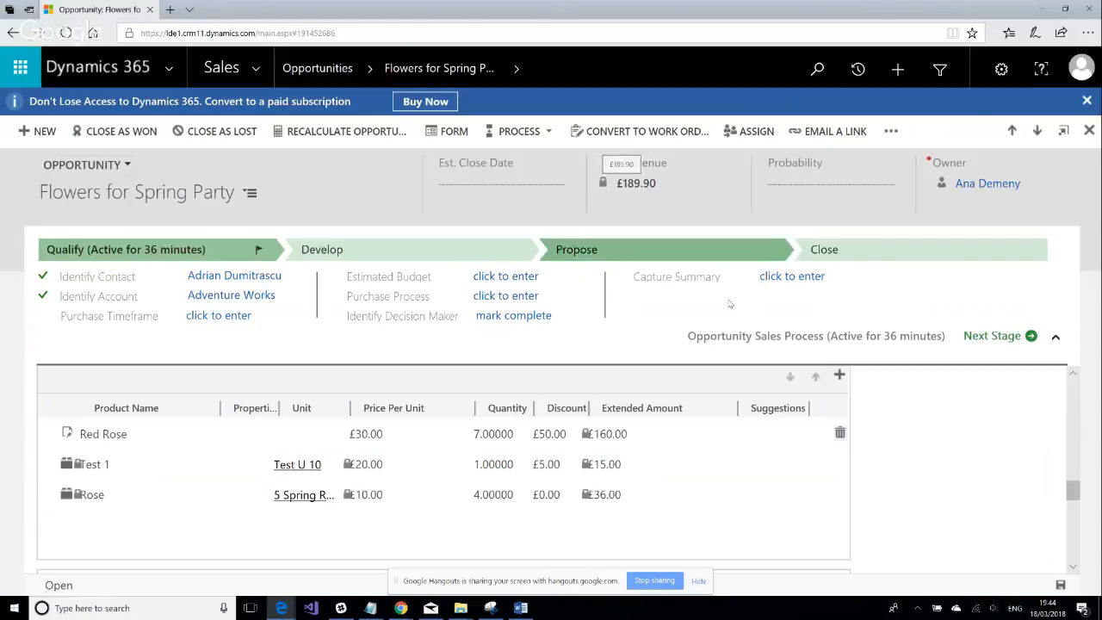
mouse_move(370, 608)
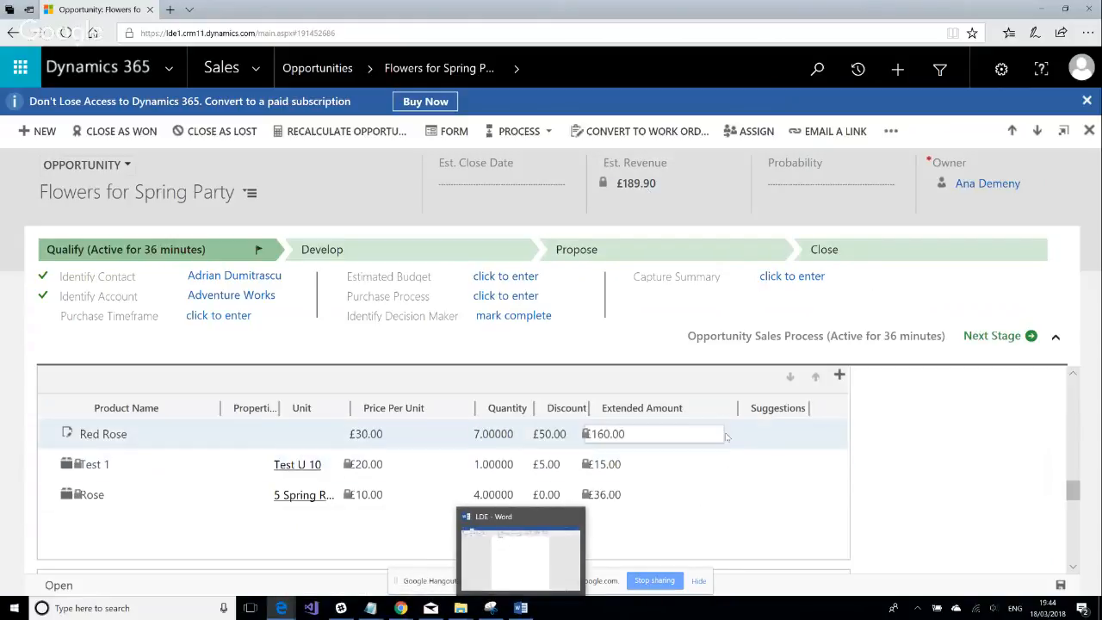
left_click(653, 580)
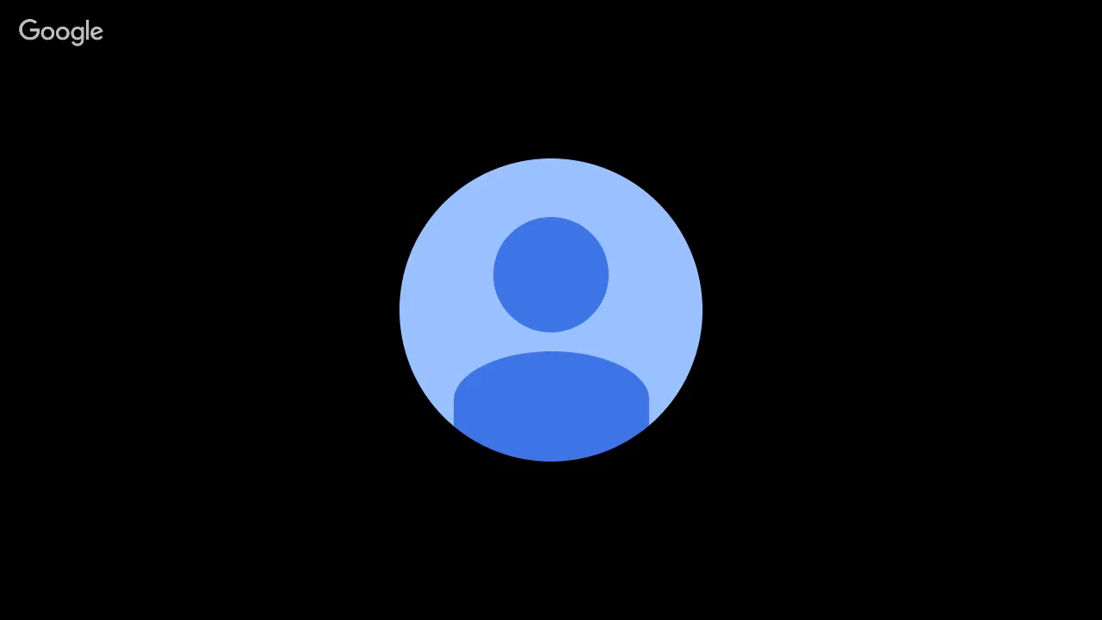